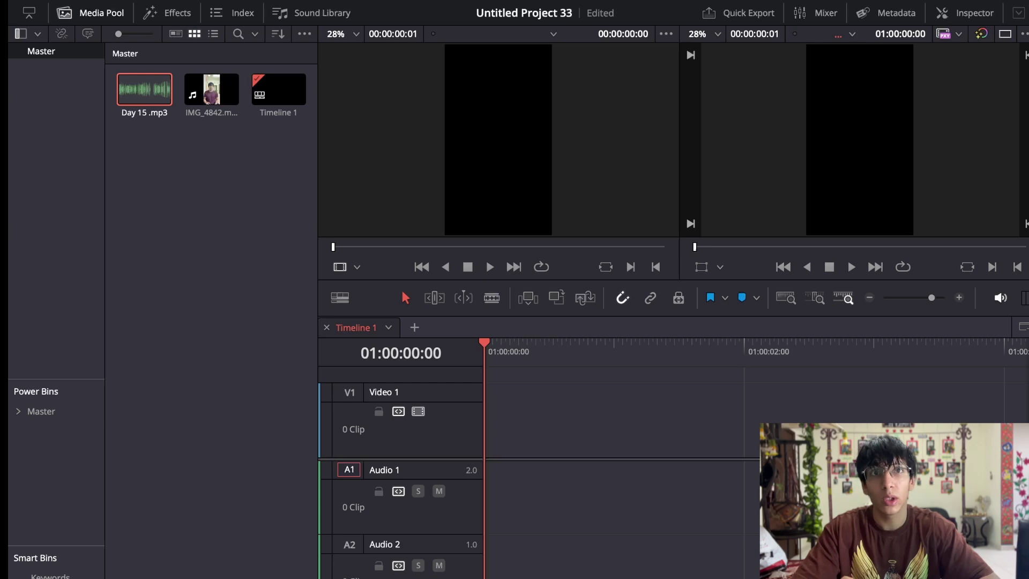
Place IMG_4842.mov at the start of the timeline and add Day 15 .mp3 beneath it on Audio 2
left_click(206, 105)
left_click_drag(207, 105, 423, 153)
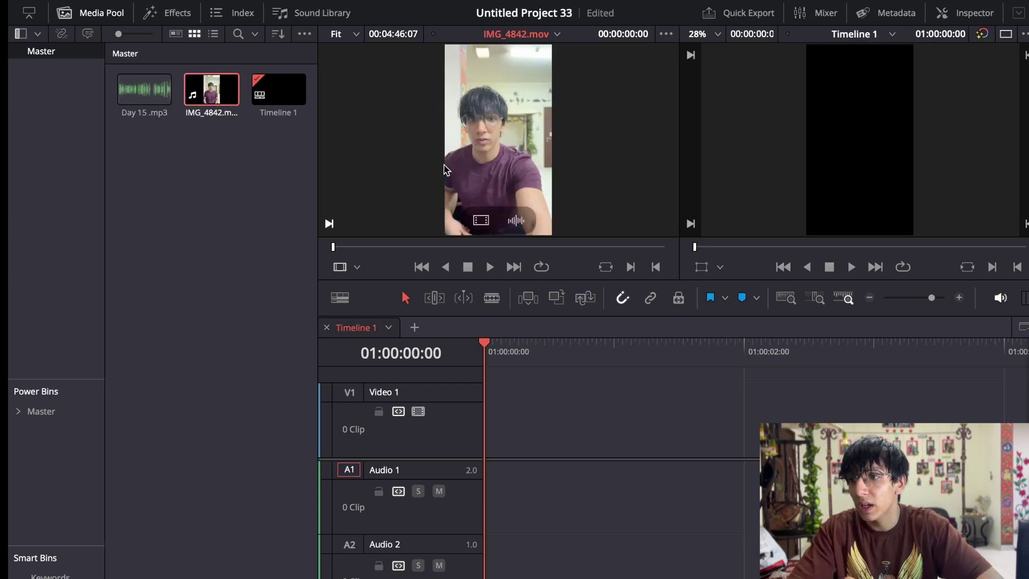
left_click_drag(464, 201, 489, 418)
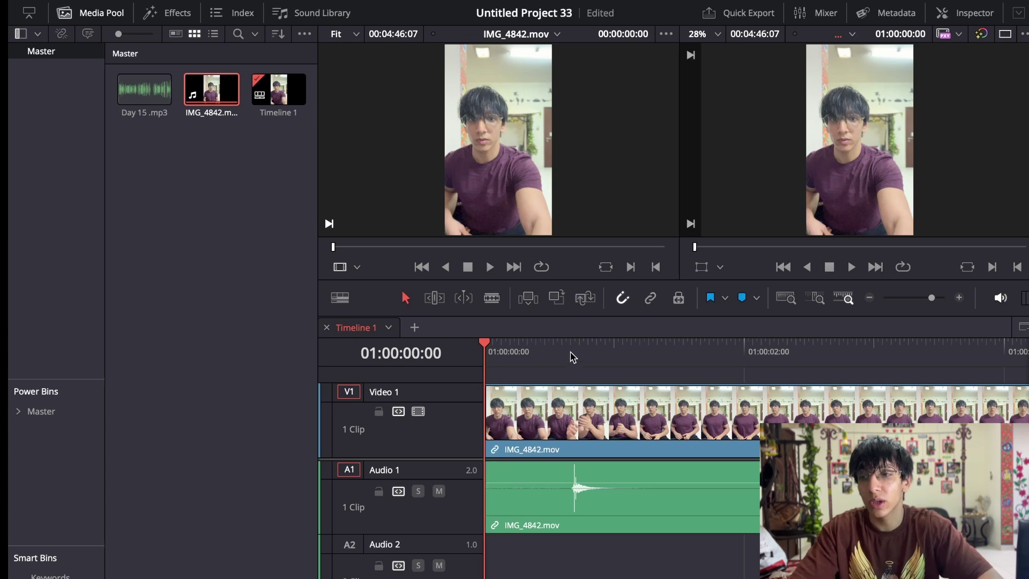
left_click_drag(144, 89, 513, 207)
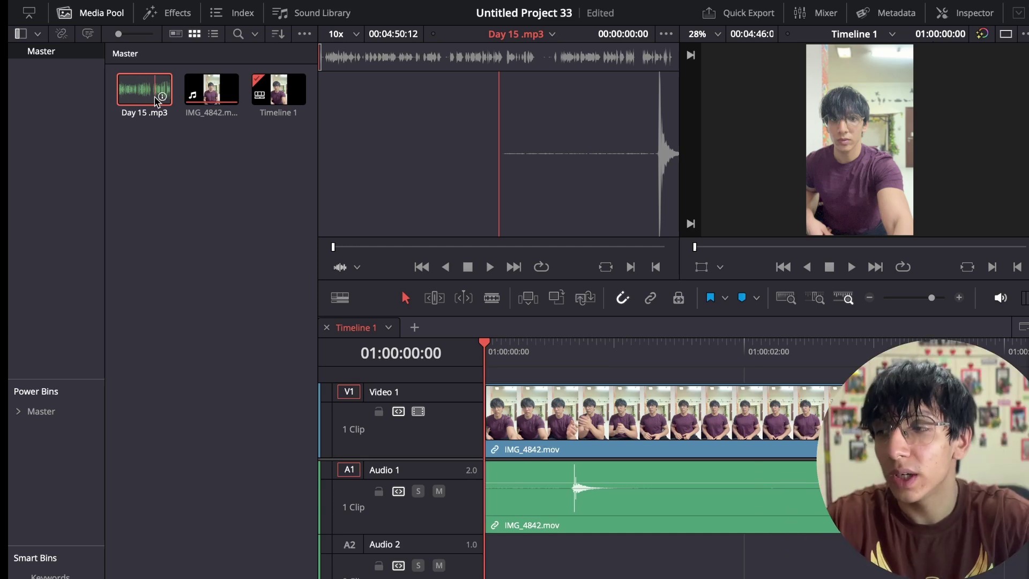
left_click_drag(418, 172, 560, 556)
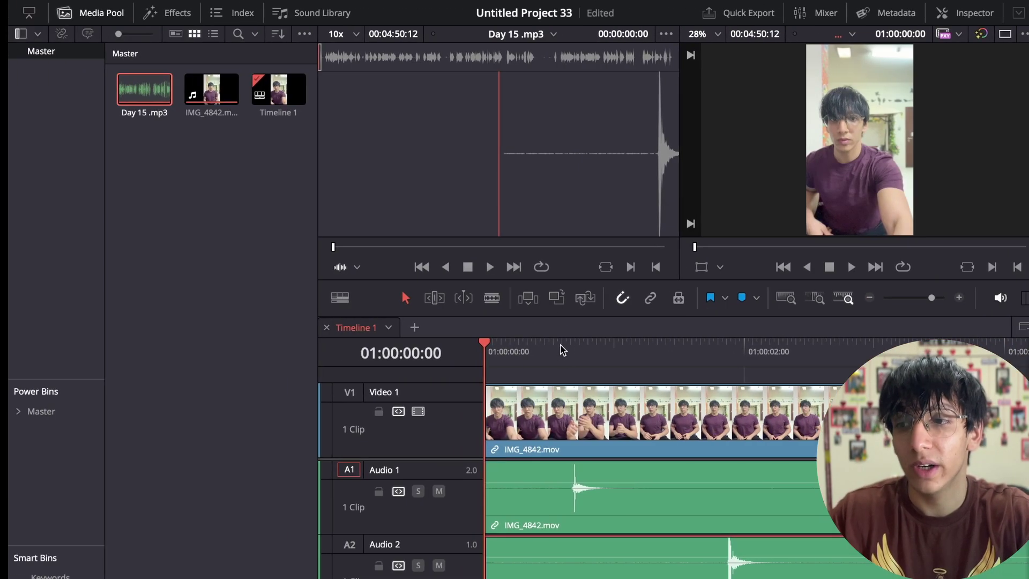
Mute Audio 1 and Audio 2 and play the opening of the timeline
left_click(558, 351)
key("space")
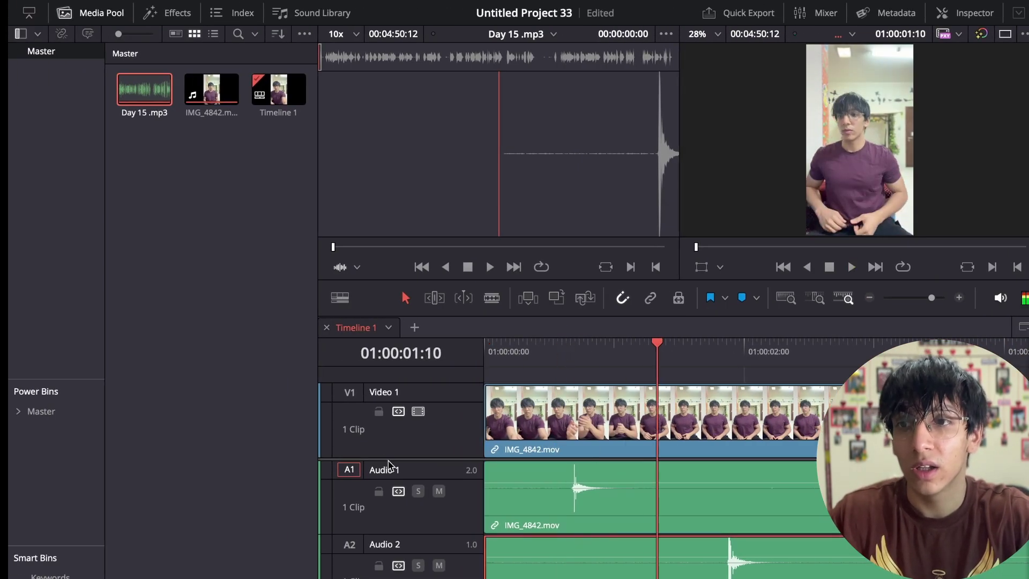
left_click(438, 491)
left_click(438, 565)
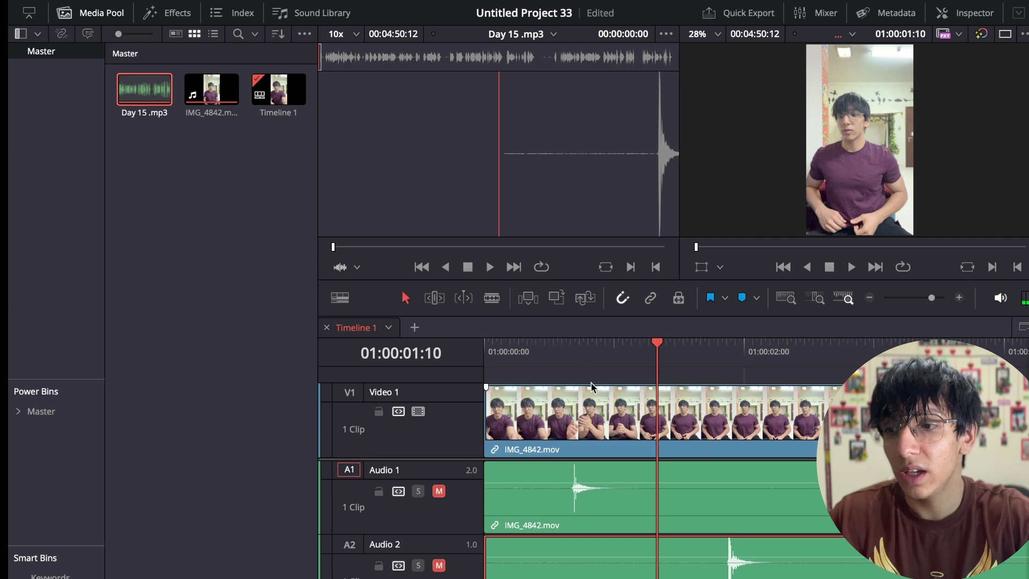
left_click(563, 351)
key("space")
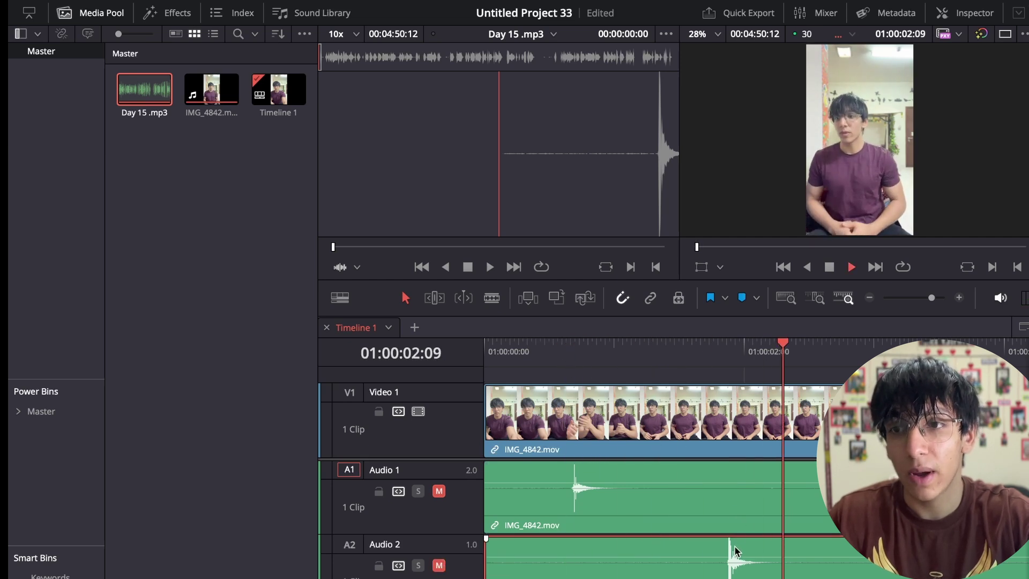
key("space")
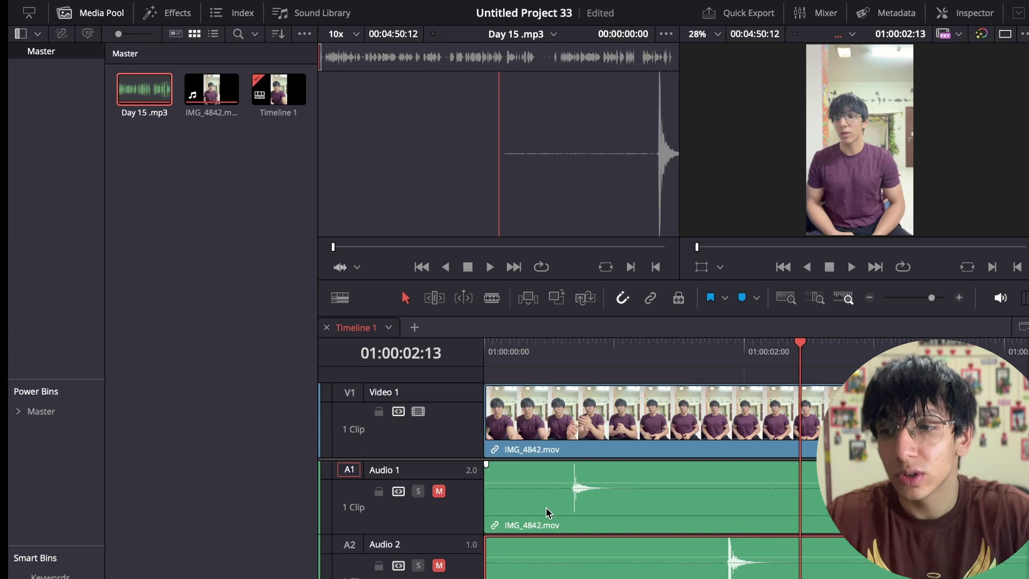
Shift the audio and video of IMG_4842.mov so its clap lines up with the Day 15 .mp3 clap at 01:00:01:26
left_click(728, 379)
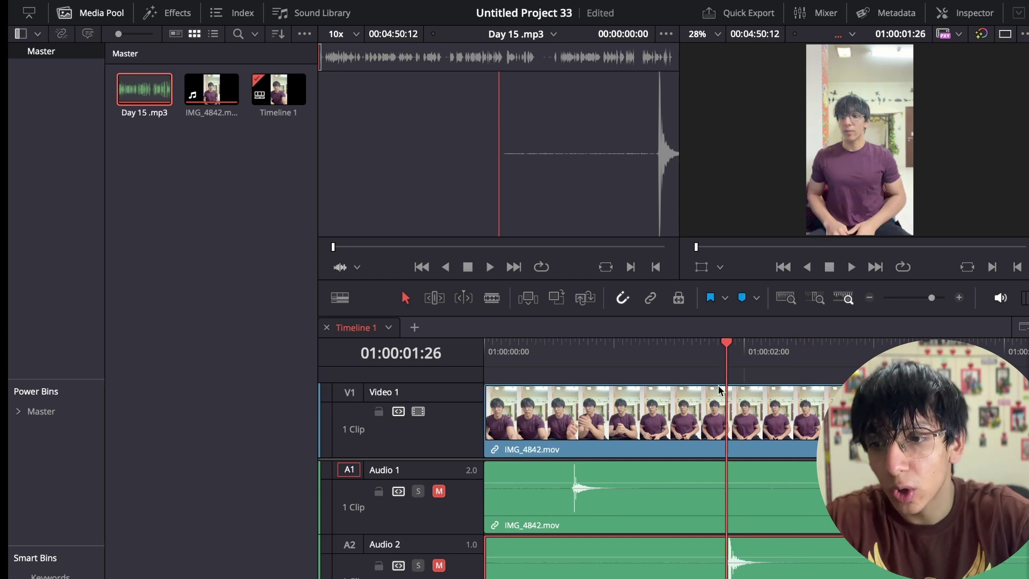
left_click_drag(616, 500, 772, 508)
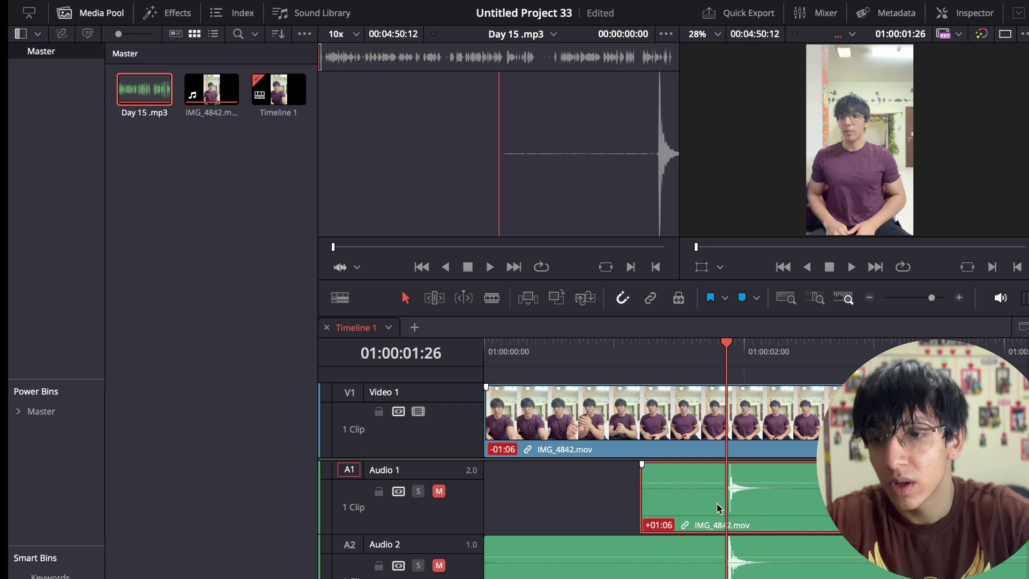
scroll(718, 508, "up", 5)
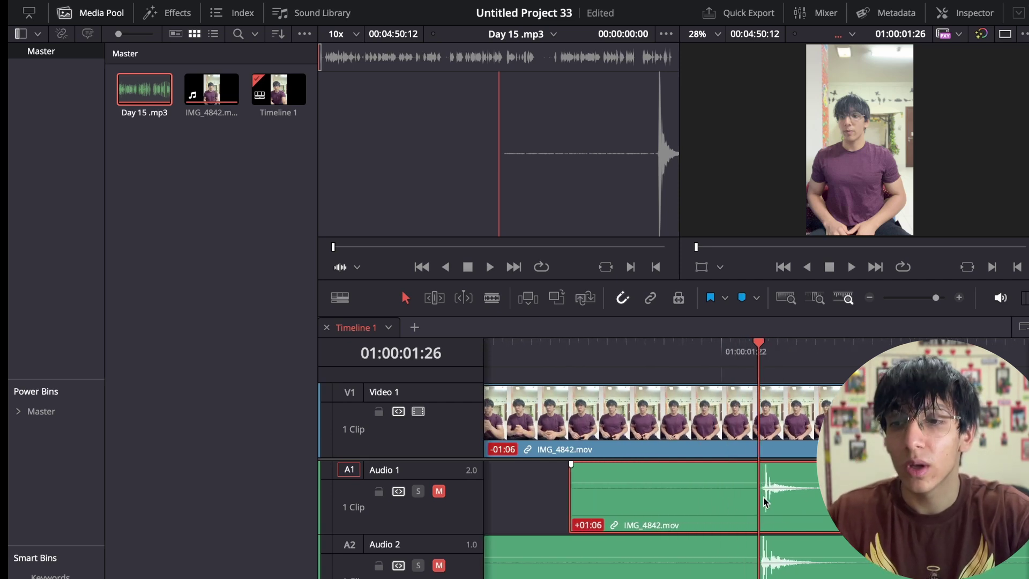
left_click_drag(792, 498, 784, 502)
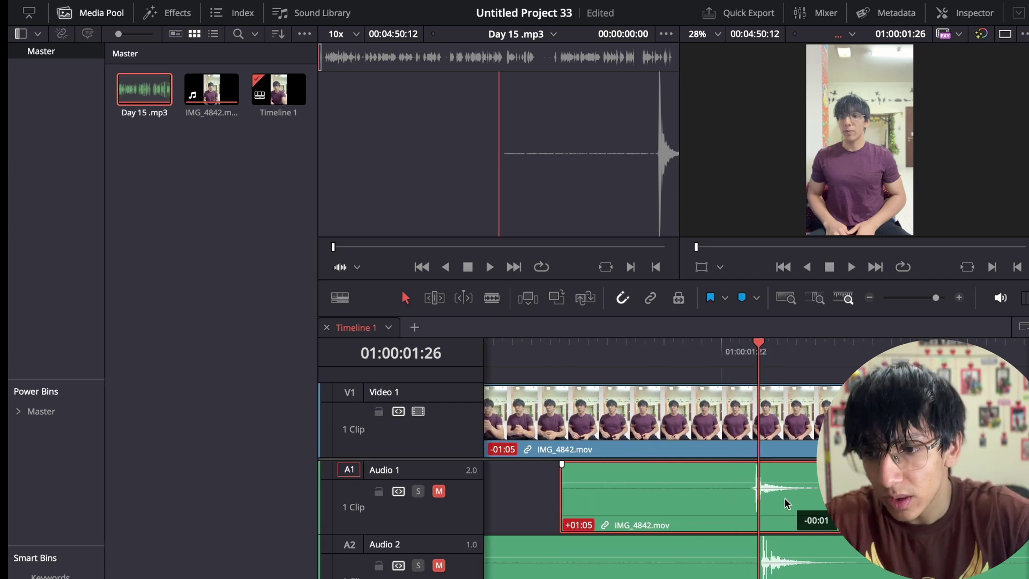
left_click(790, 500)
left_click_drag(574, 444, 871, 442)
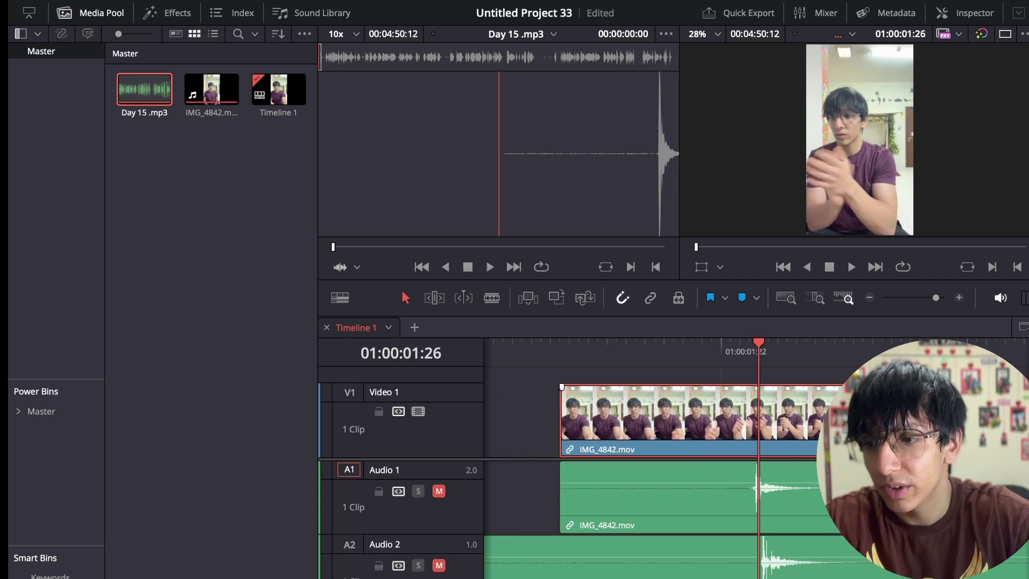
Unmute Audio 1 and Audio 2 and play the section around the clap to check the sync
left_click(439, 491)
left_click(439, 565)
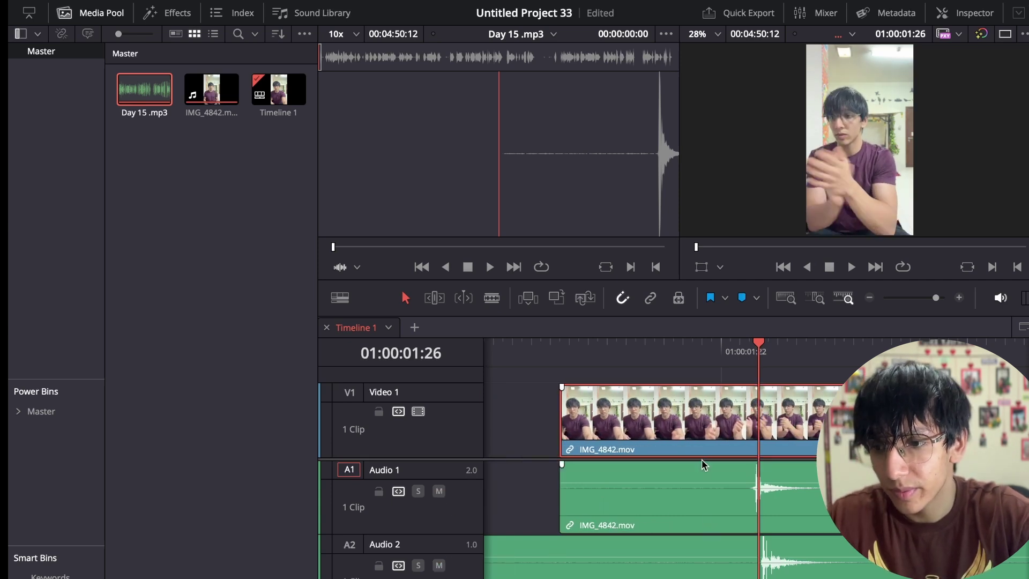
left_click(740, 351)
key("space")
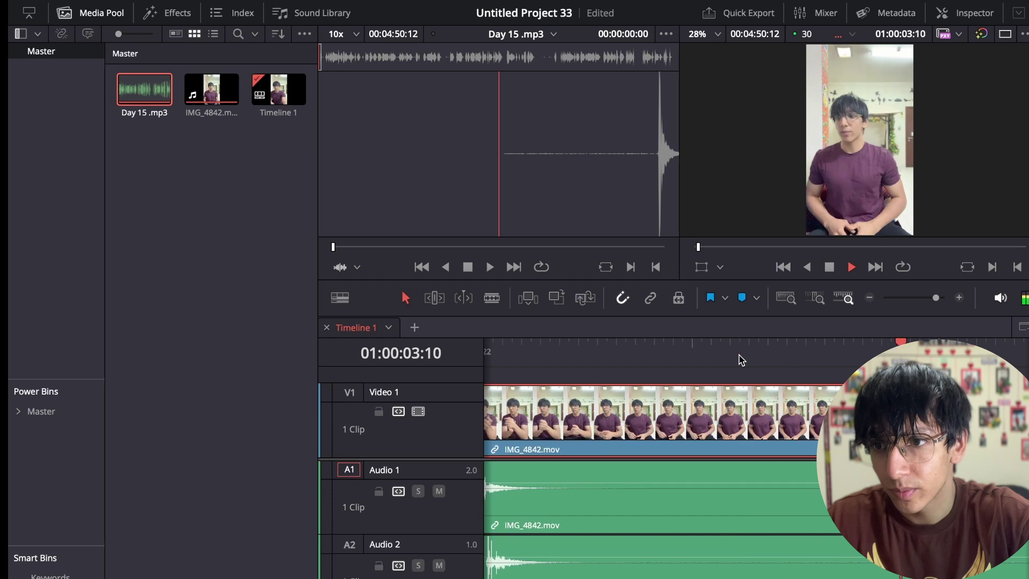
key("space")
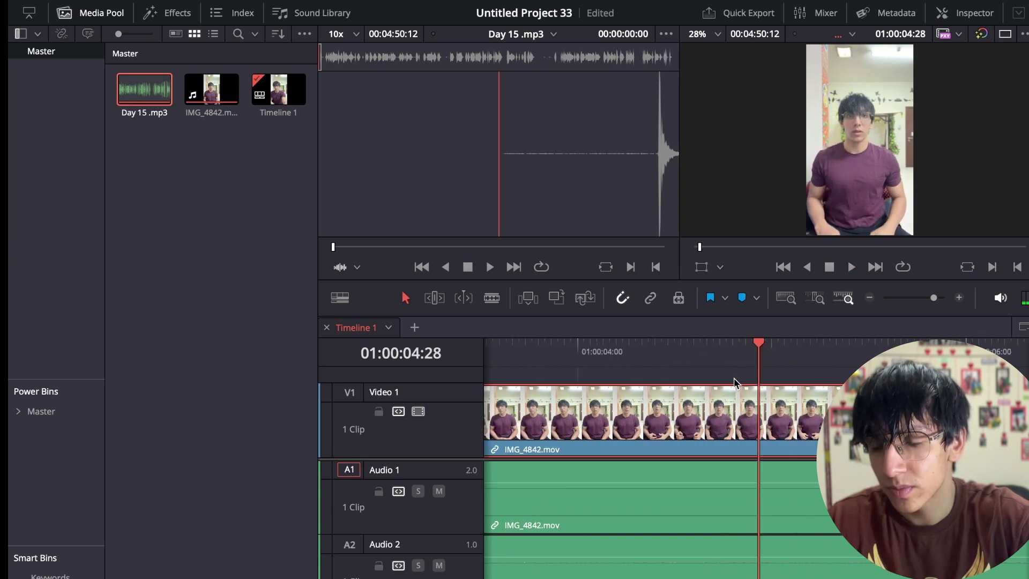
scroll(746, 382, "left", 10)
left_click(598, 358)
key("space")
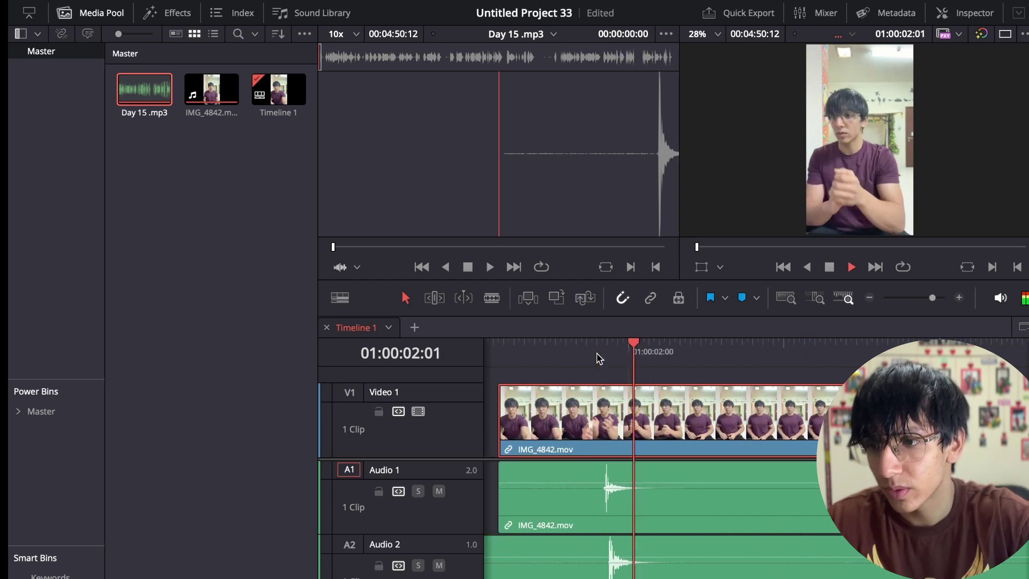
left_click(597, 355)
Turn off snapping and move the audio and video of IMG_4842.mov one frame later to match the Day 15 .mp3 clap
left_click_drag(640, 476, 648, 476)
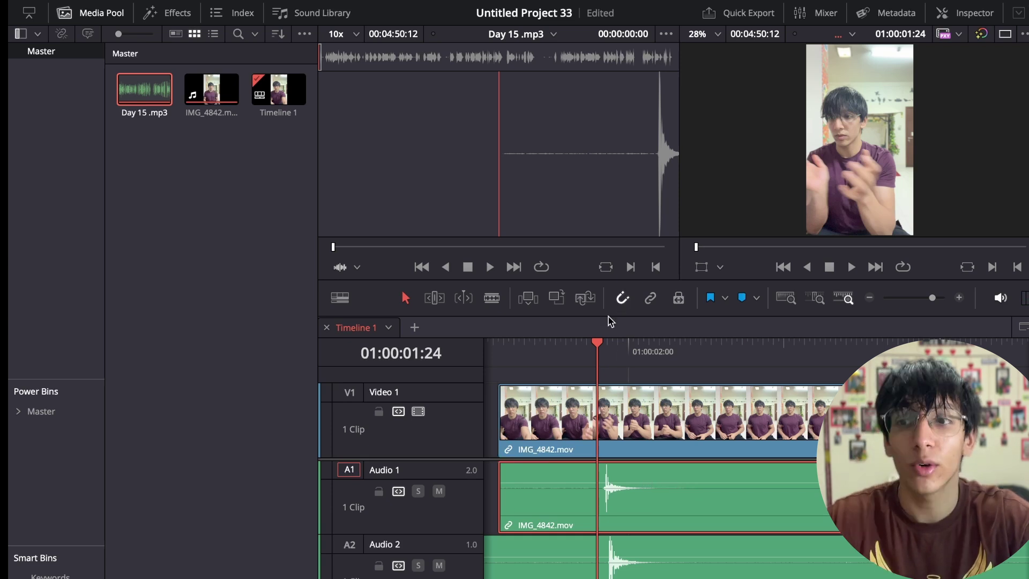
left_click(622, 299)
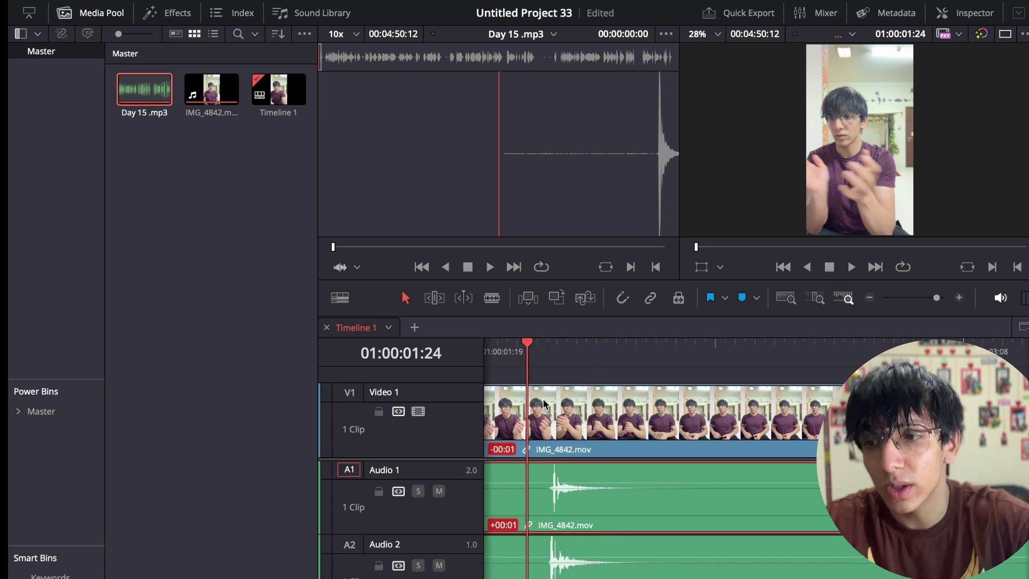
left_click_drag(549, 358, 548, 359)
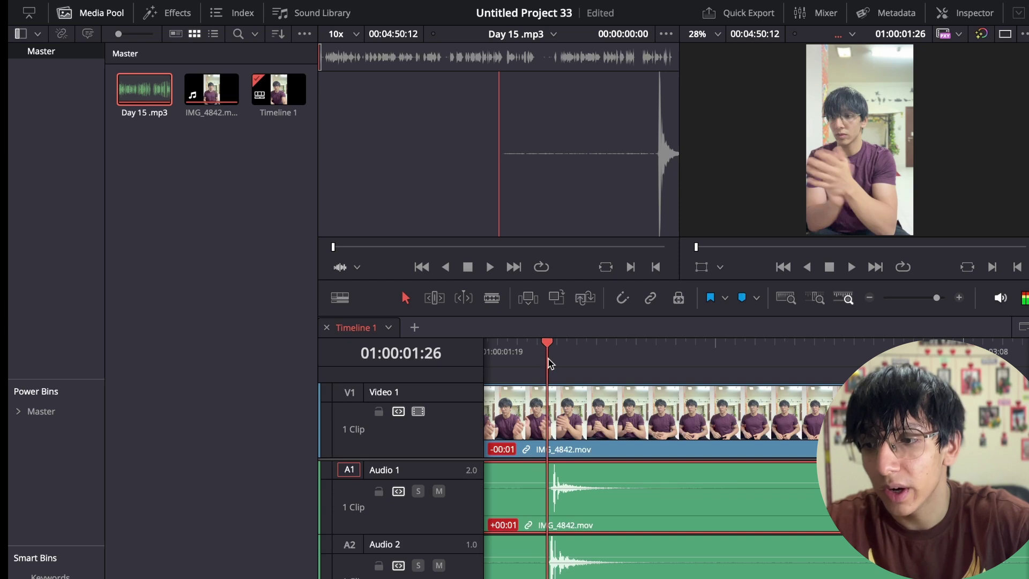
scroll(533, 402, "left", 5)
scroll(753, 431, "right", 4)
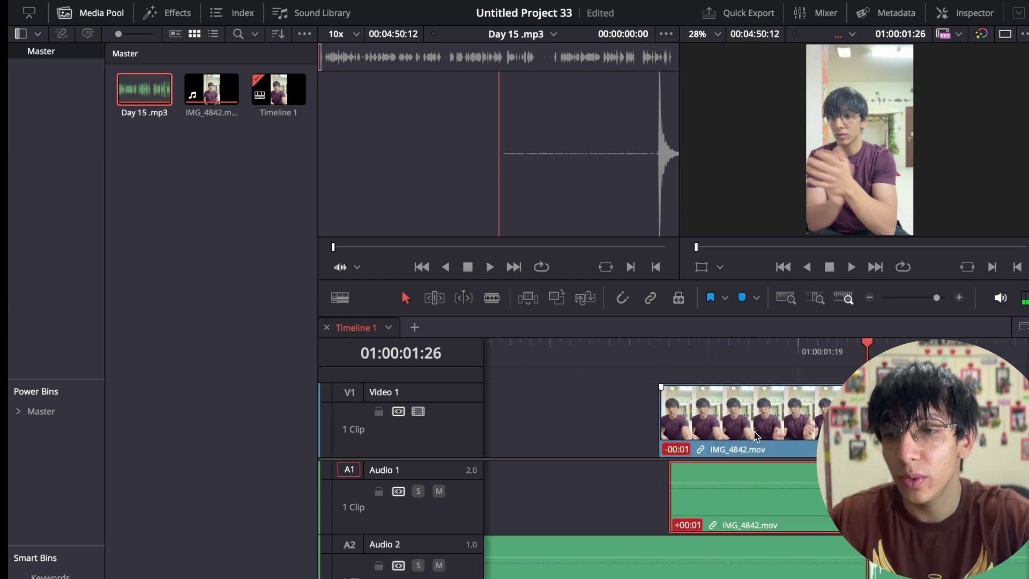
left_click_drag(758, 433, 771, 438)
scroll(771, 438, "right", 2)
scroll(750, 525, "right", 6)
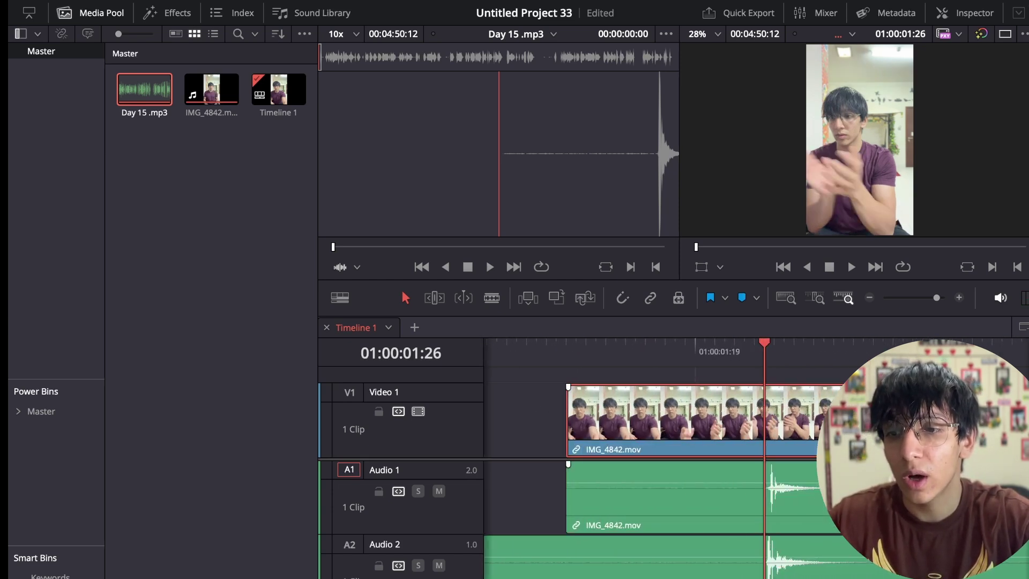
Delete the original IMG_4842.mov audio from Audio 1 and move Day 15 .mp3 up to that track
left_click(714, 498)
key("Delete")
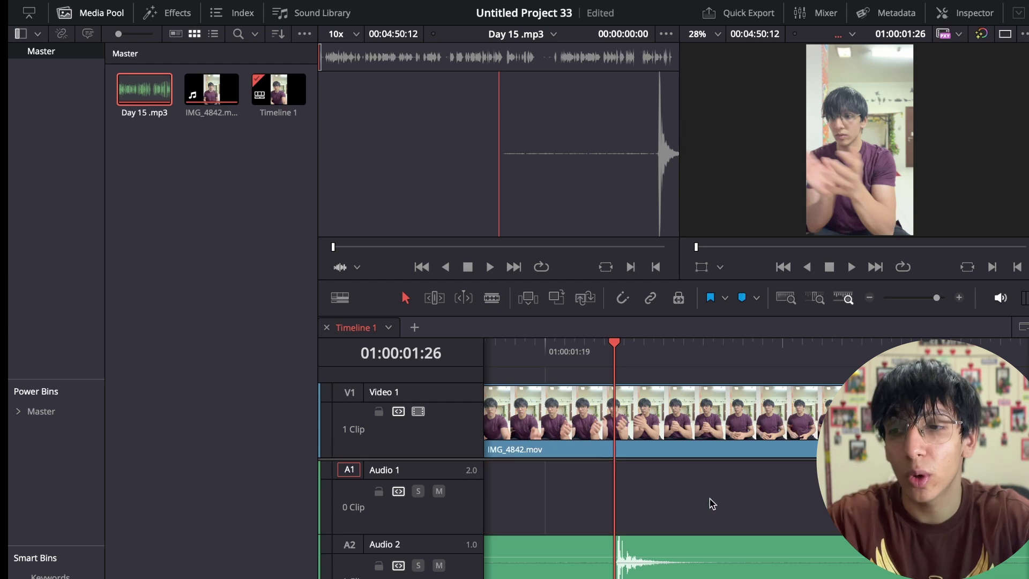
scroll(706, 507, "left", 10)
left_click(844, 558)
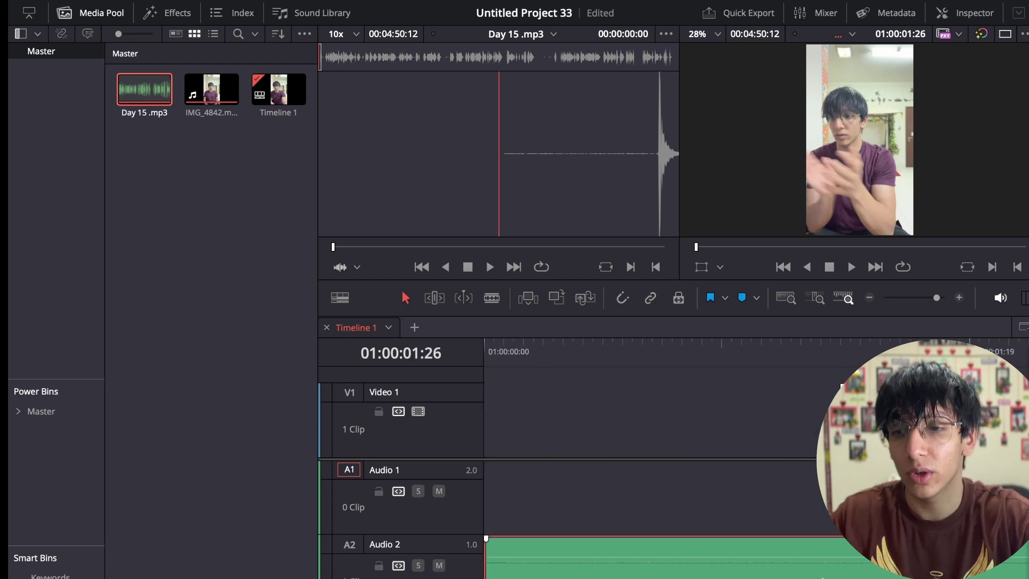
left_click_drag(813, 535, 631, 482)
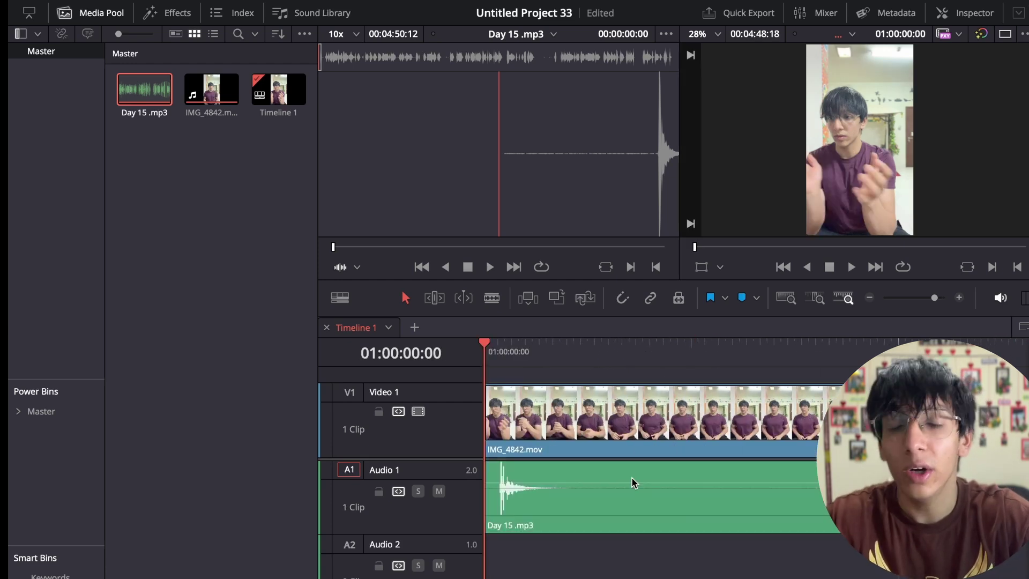
Look up the keystroke assigned to the Split Clip command in Keyboard Customization
left_click(25, 8)
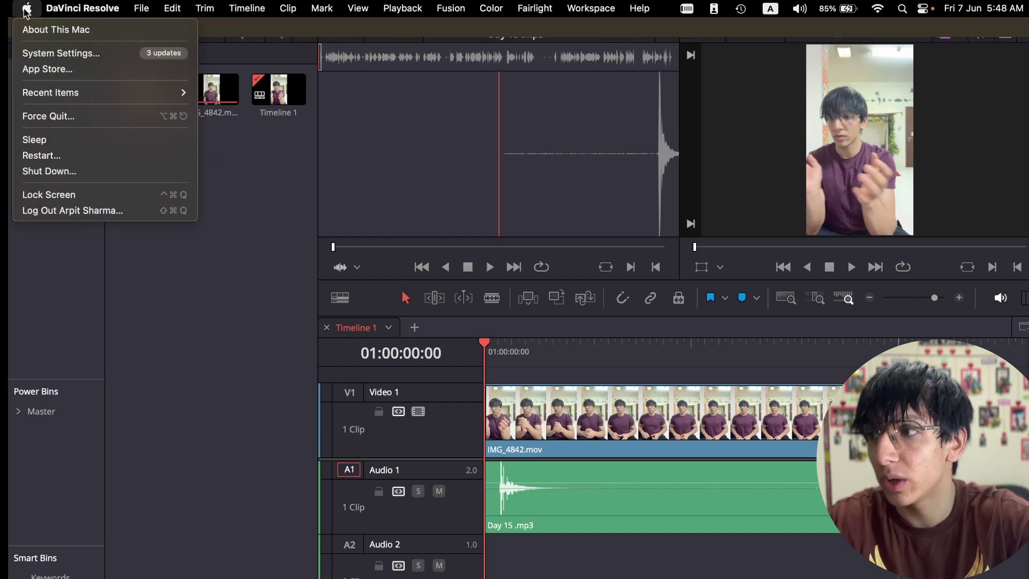
mouse_move(81, 6)
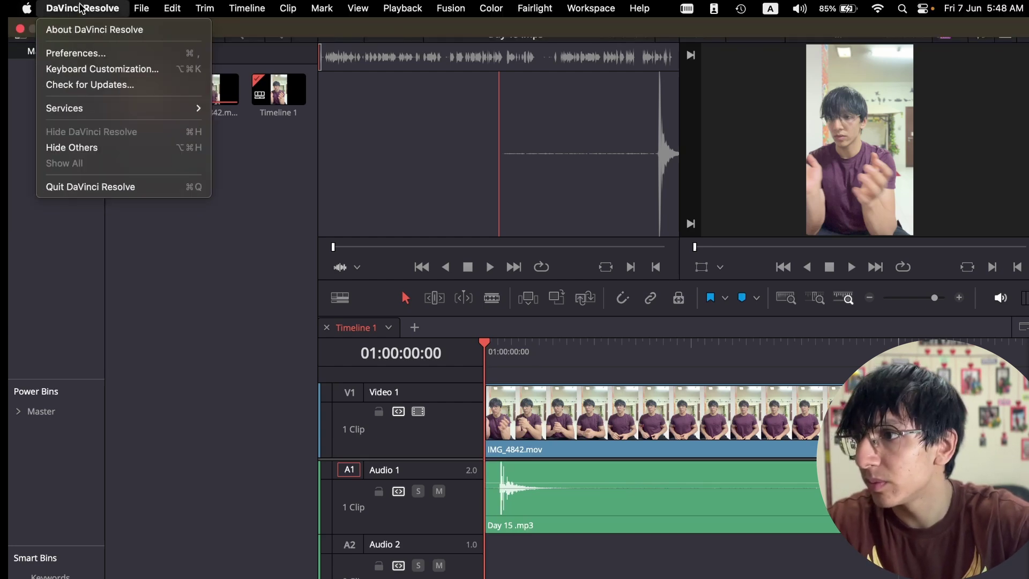
left_click(100, 69)
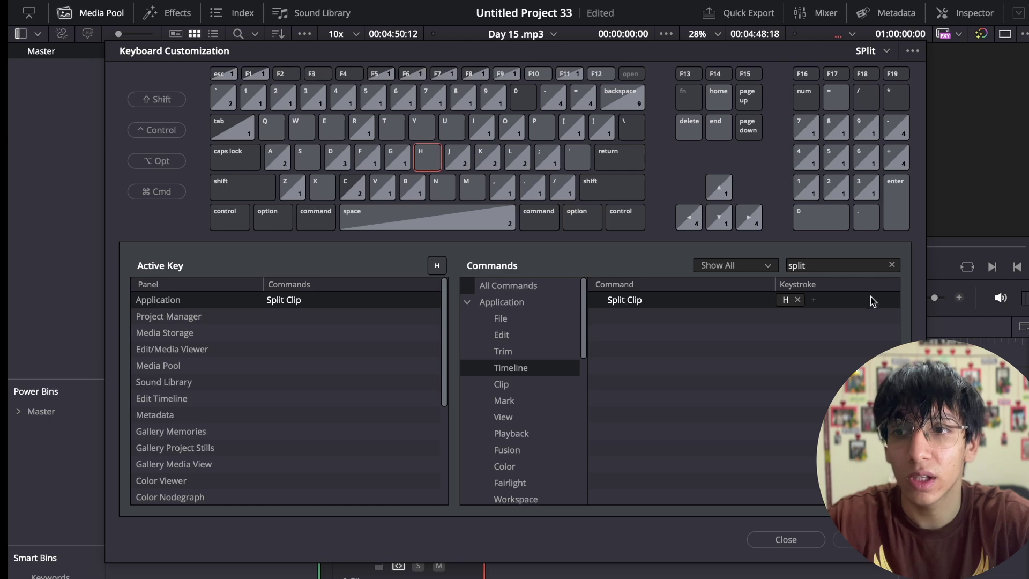
left_click(792, 542)
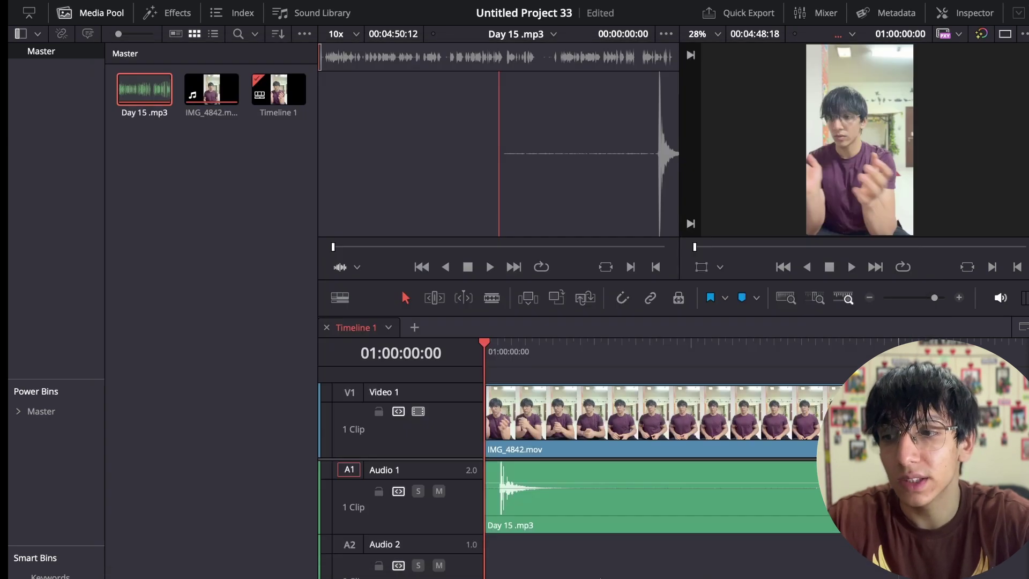
Split the video and audio clips at 01:00:00:16 and remove the part before the cut
left_click(594, 349)
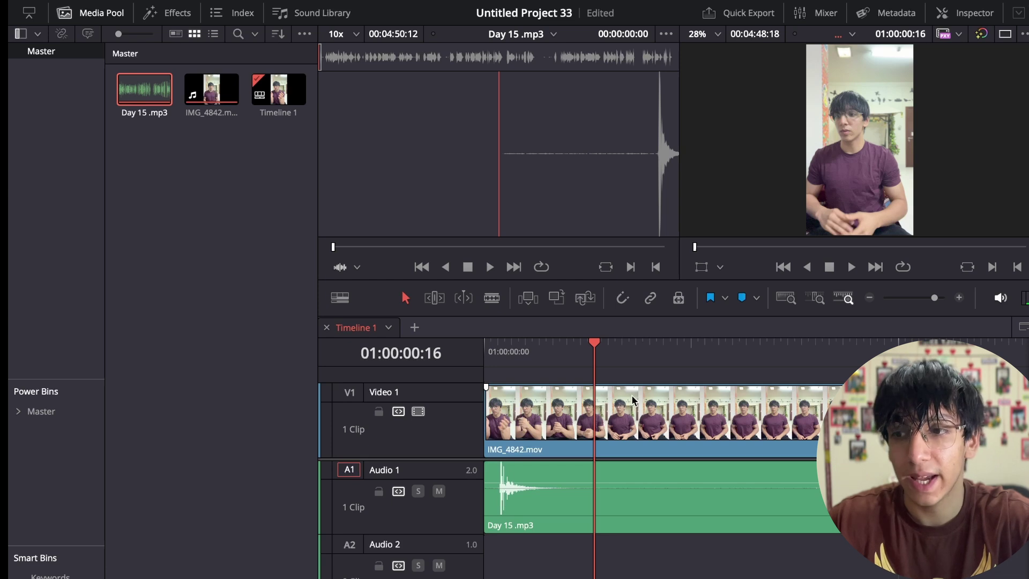
key("b")
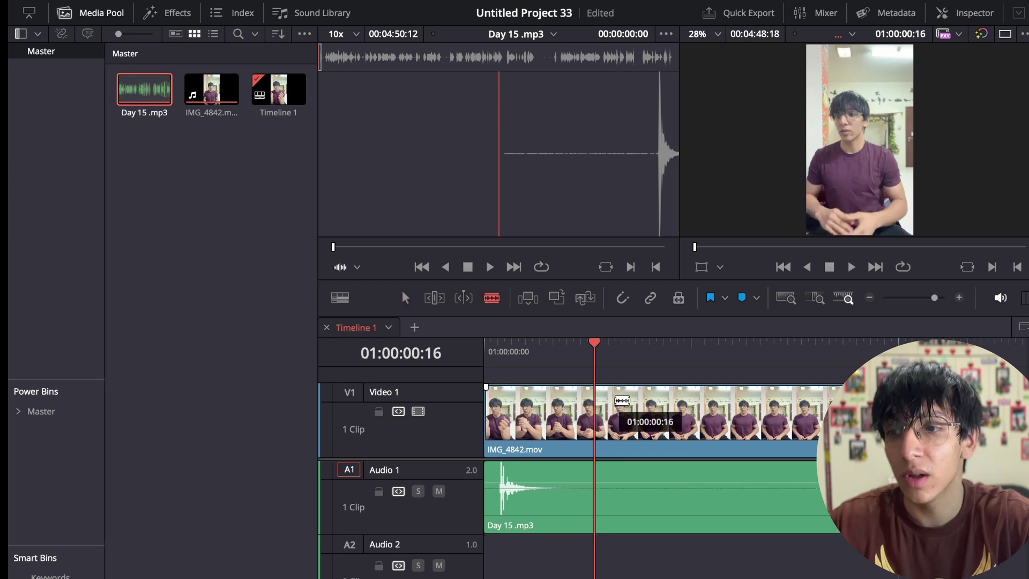
key("super+b")
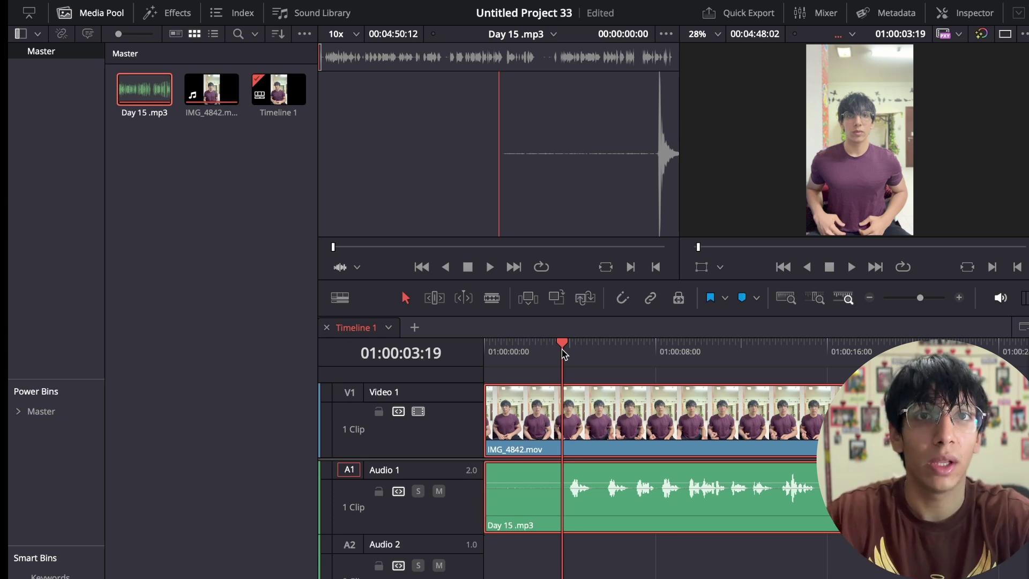
Split the video and audio at 01:00:03:25, try deleting the silent section before the cut, and undo the deletion
left_click_drag(562, 351, 567, 352)
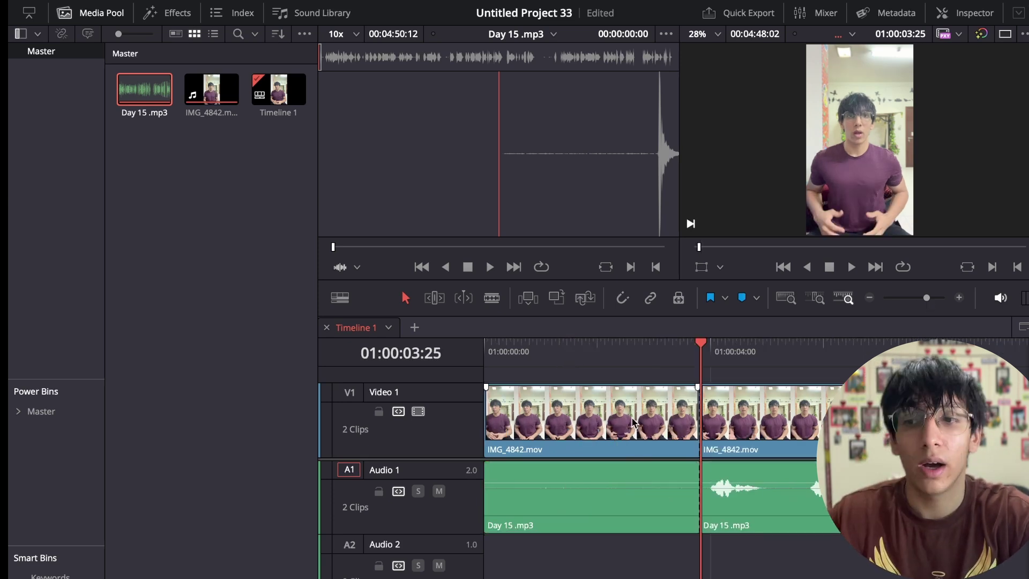
left_click(633, 420)
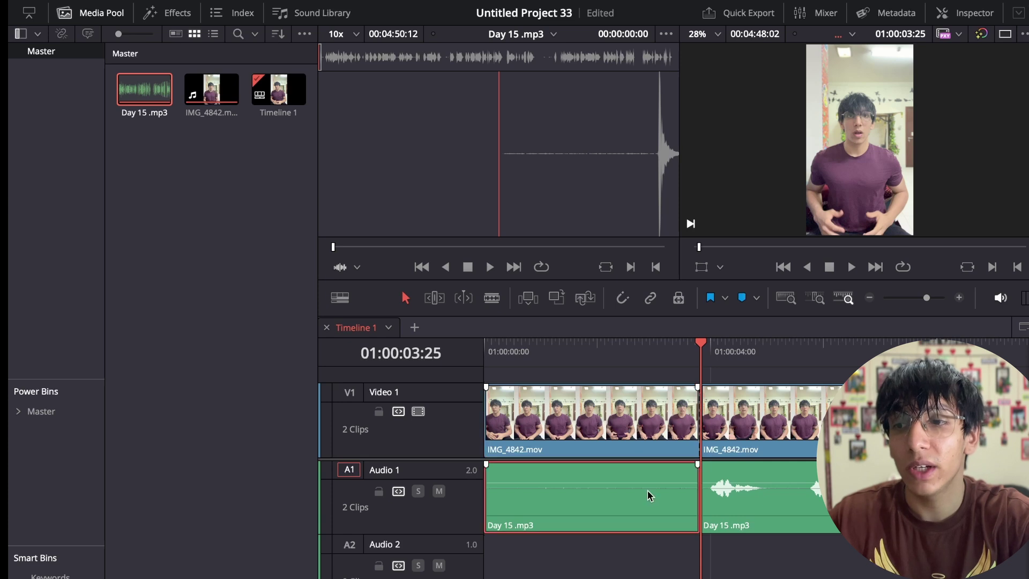
key("Delete")
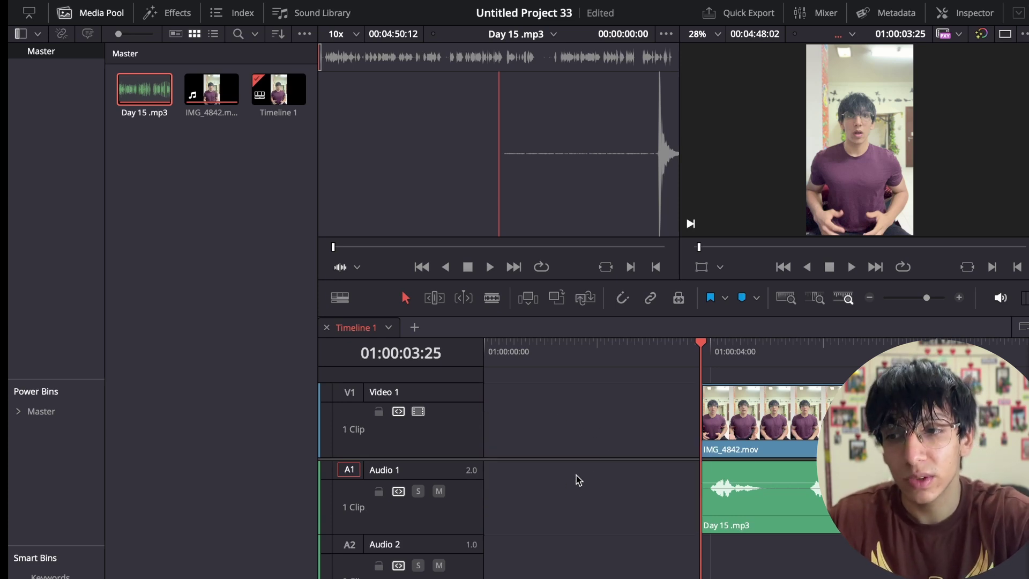
key("ctrl+z")
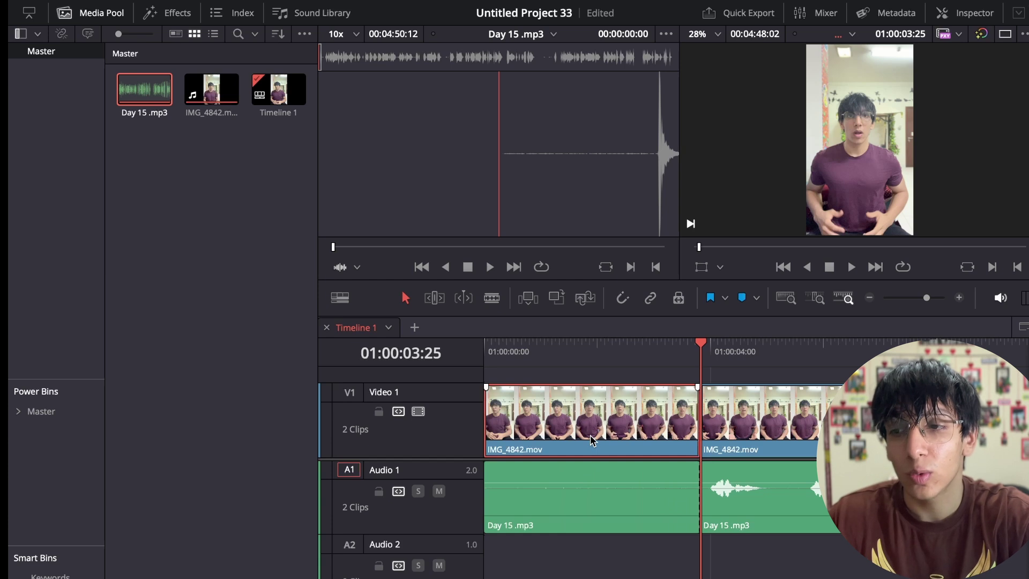
Ripple delete the silent video and audio section before the cut at 01:00:03:25
left_click(618, 467)
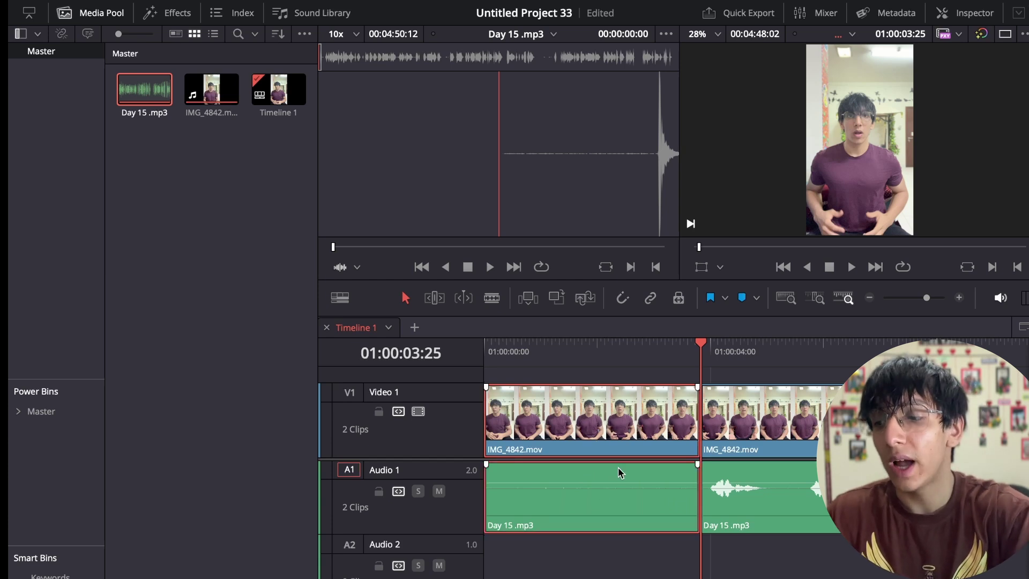
key("shift+Delete")
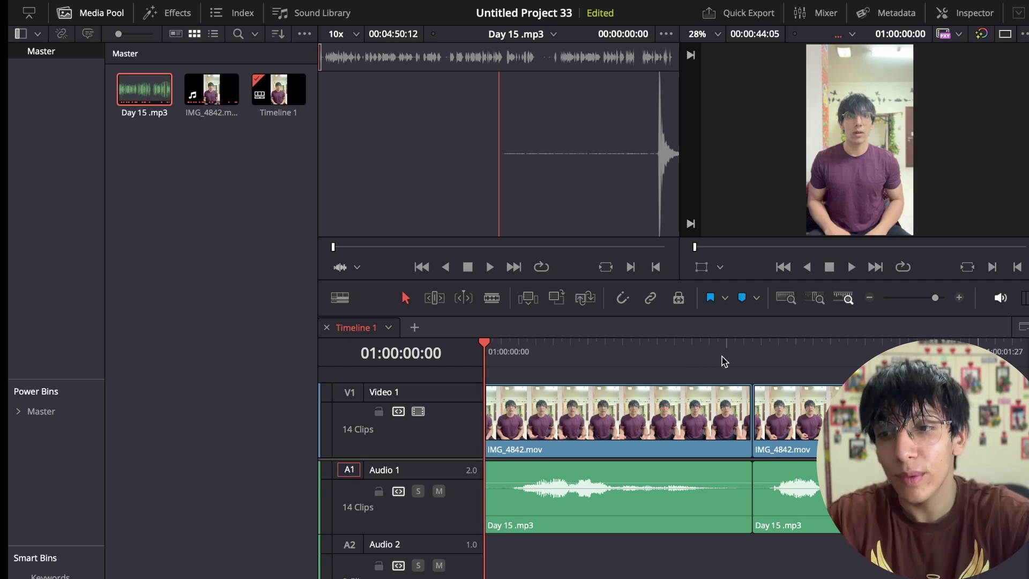
Play back the trimmed opening clips on the timeline to check the joins and remaining pauses
scroll(719, 379, "right", 2)
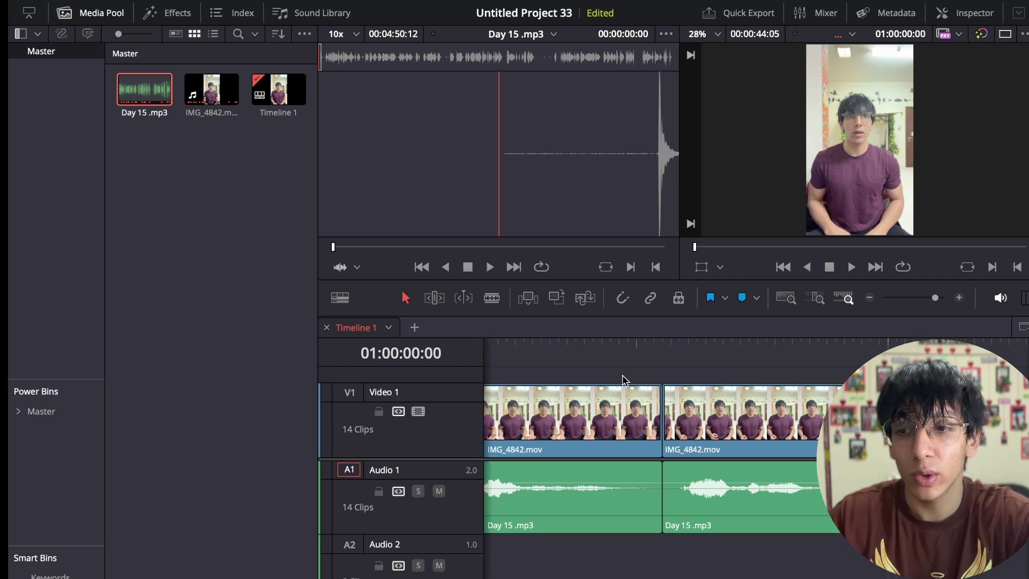
left_click(590, 362)
key("space")
left_click(589, 363)
key("space")
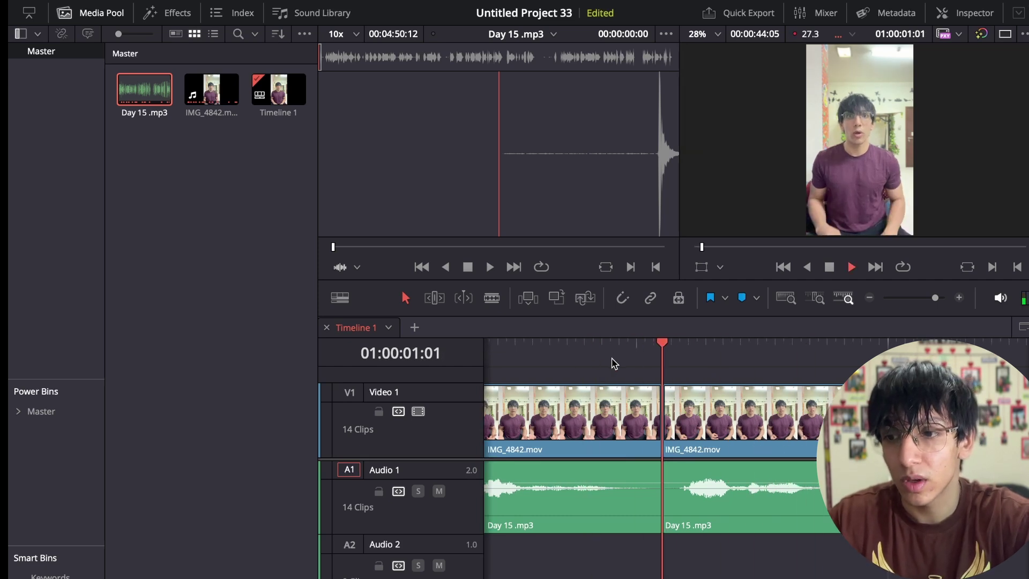
key("space")
left_click_drag(629, 353, 638, 354)
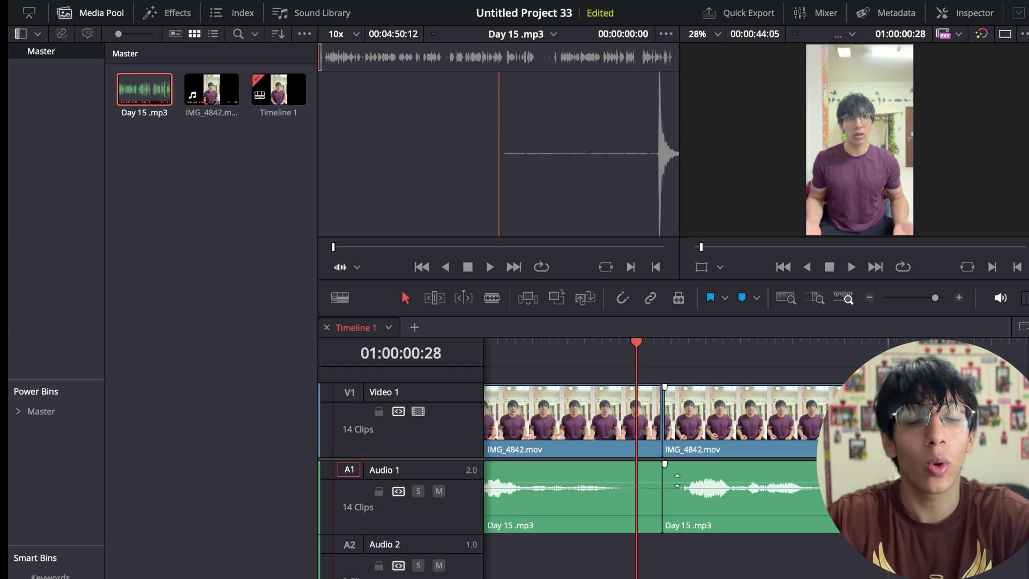
scroll(619, 497, "right", 5)
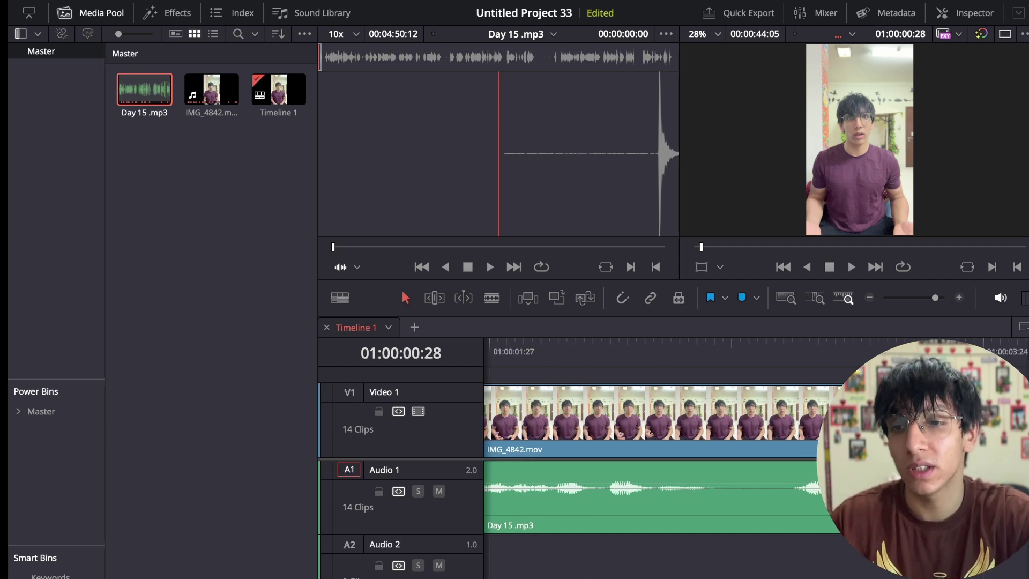
left_click(574, 359)
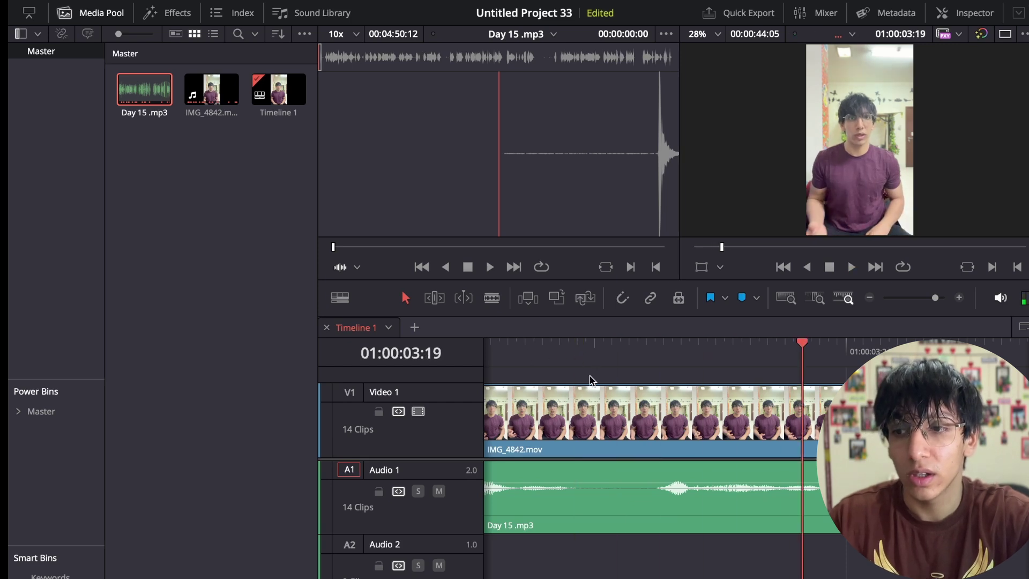
left_click(578, 370)
left_click_drag(577, 369, 637, 370)
scroll(674, 496, "left", 4)
scroll(674, 496, "left", 6)
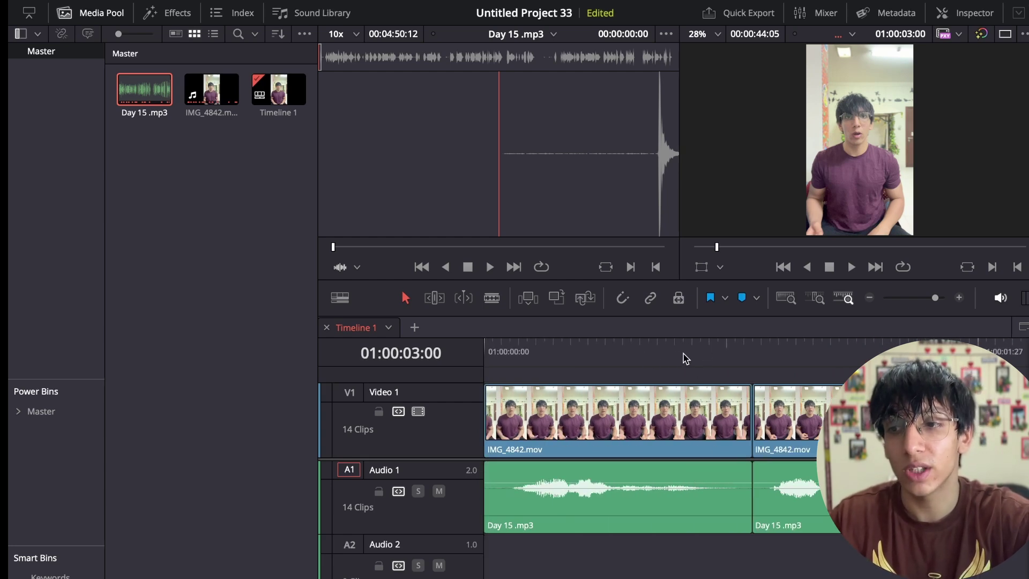
Split the video and audio at the pauses around 01:00:10:17 and remove the silent parts
left_click(491, 360)
key("space")
key("super+b")
key("super+b")
key("super+minus")
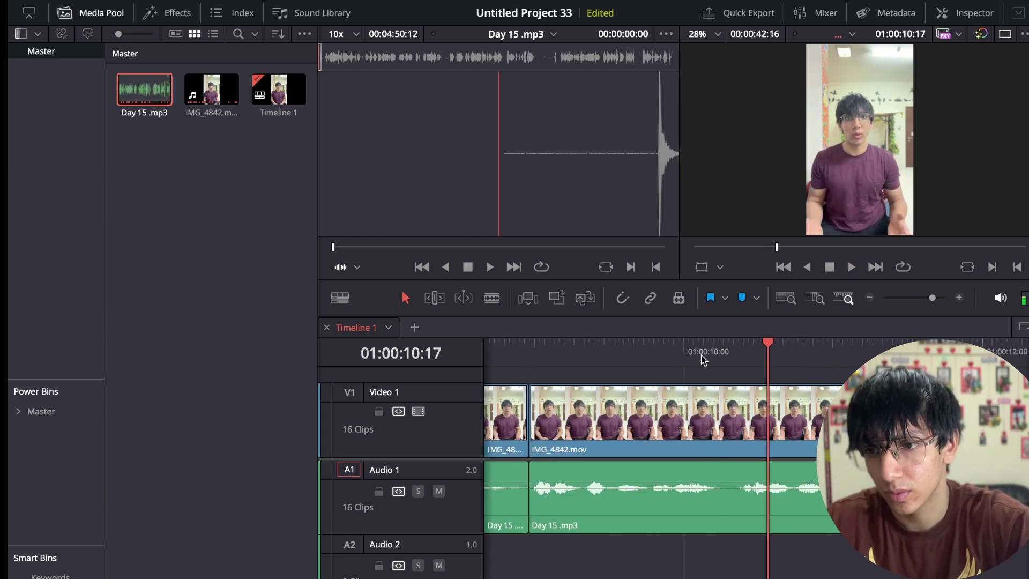
key("super+b")
Split the clips around 01:00:33:15 and delete the remaining silence near the end of the timeline
key("super+b")
key("super+b")
key("Delete")
key("super+minus")
left_click(810, 362)
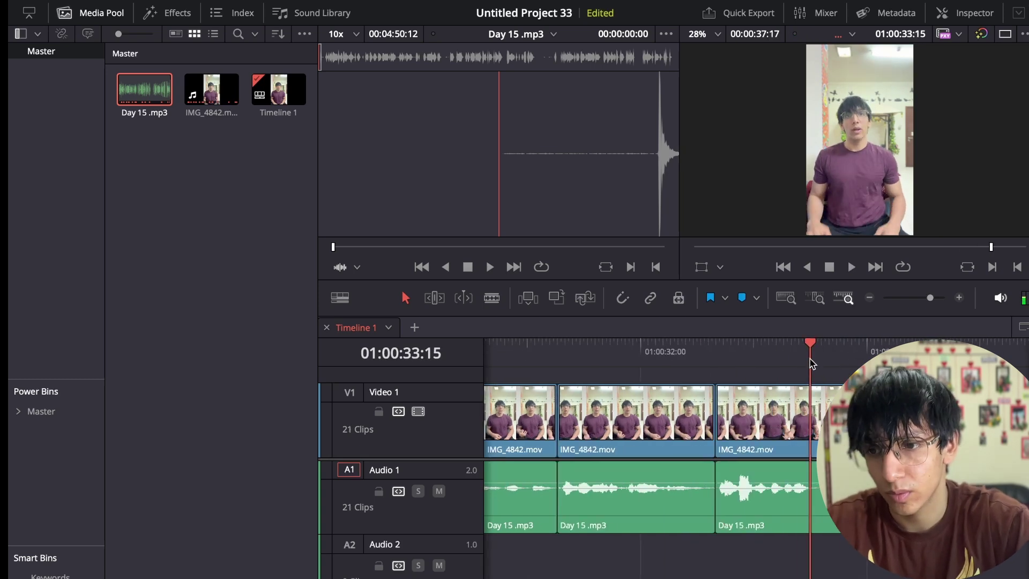
left_click(654, 363)
key("super+b")
key("Delete")
key("super+minus")
Import the "Intense Bloc..." audio file into the media pool
key("super+i")
left_click(393, 239)
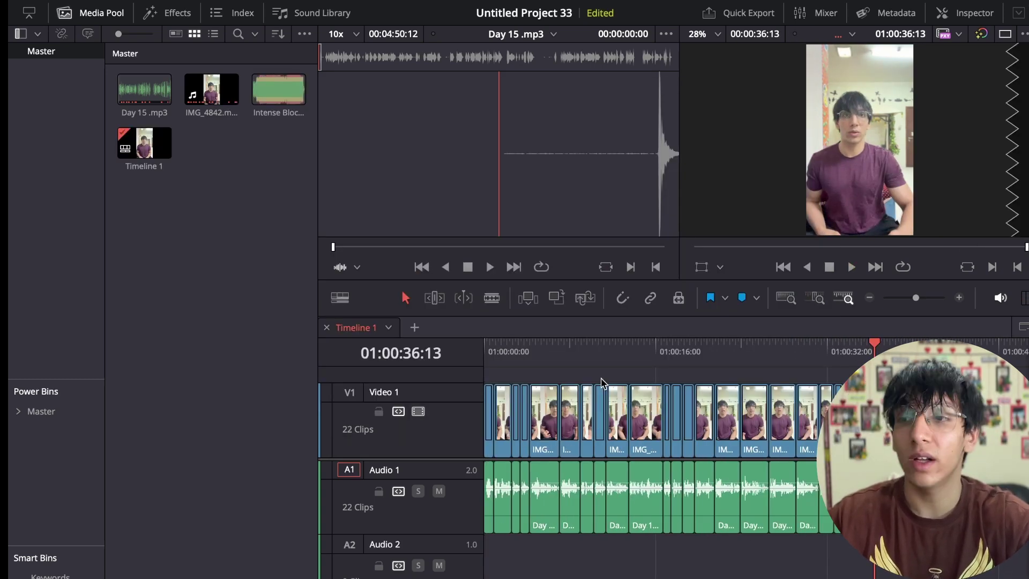
Switch to the Deliver page and open the render file name for editing
key("shift+8")
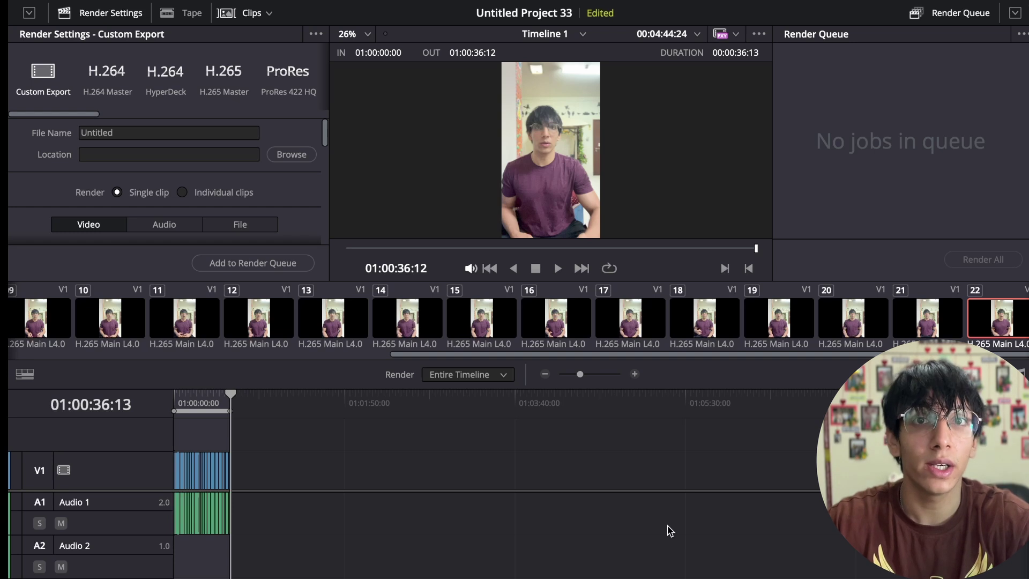
left_click(191, 135)
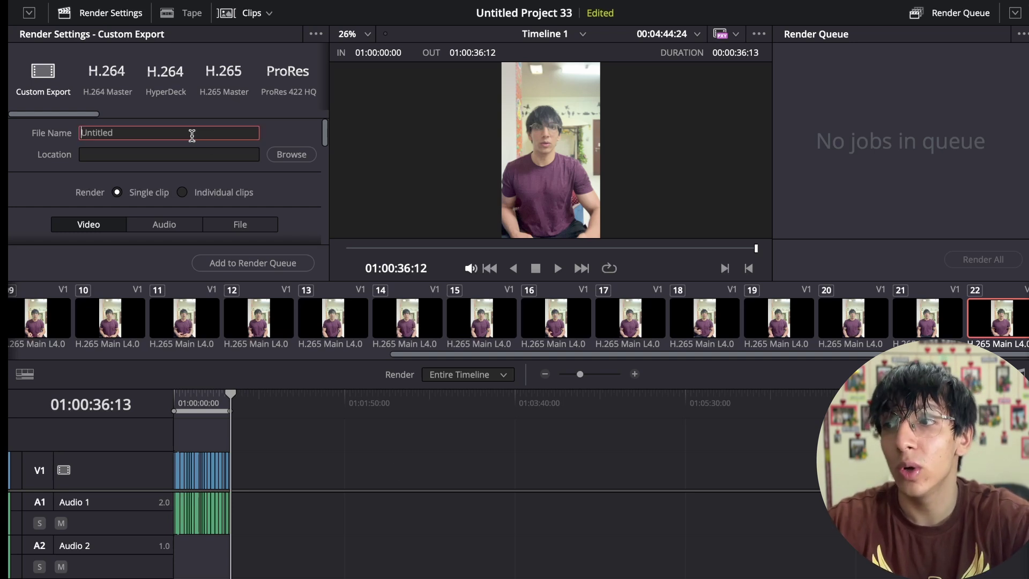
double_click(192, 135)
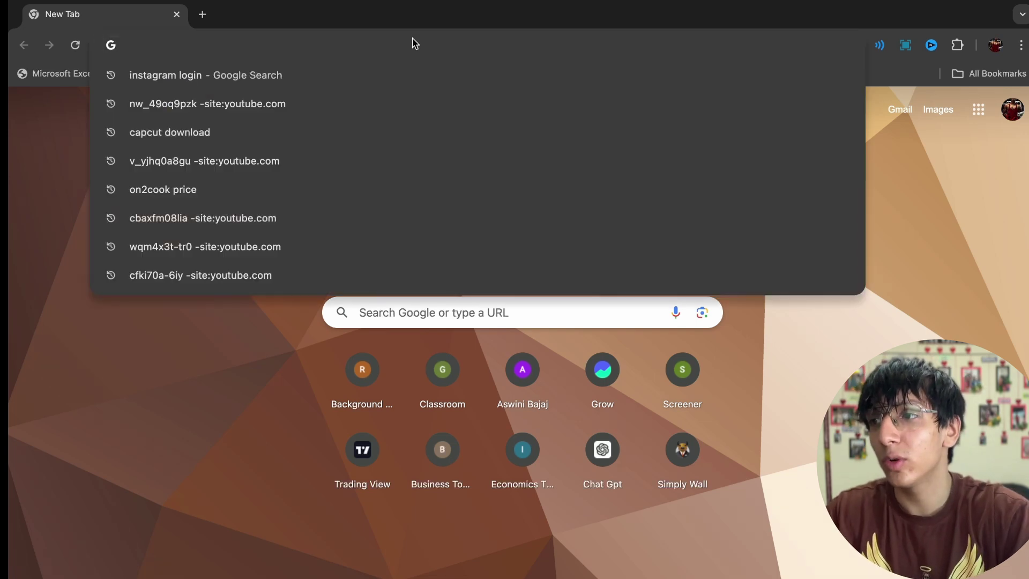
In Chrome, search Google for "veed io subtitles"
type("veed i")
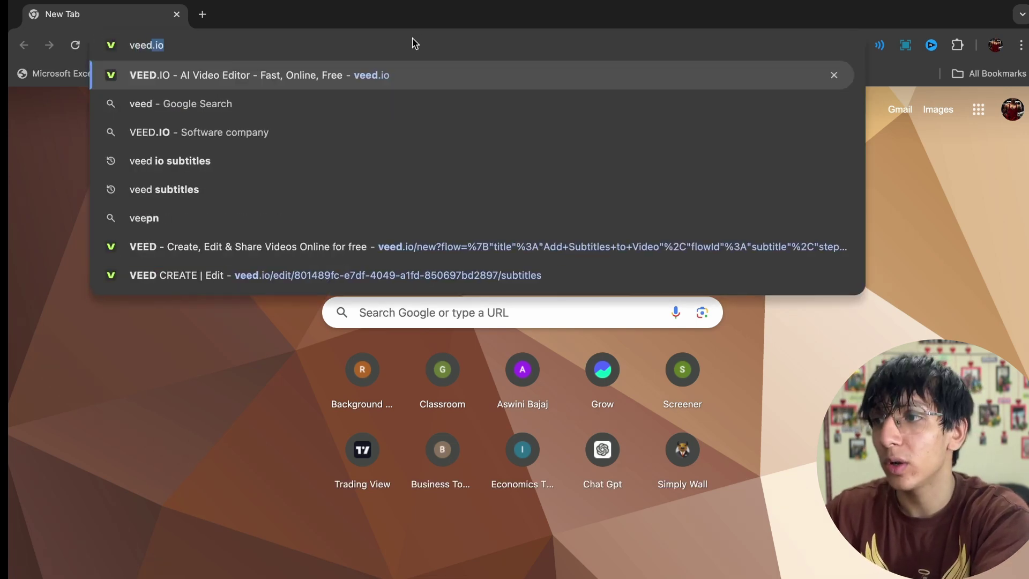
type("o subtitles")
key("Return")
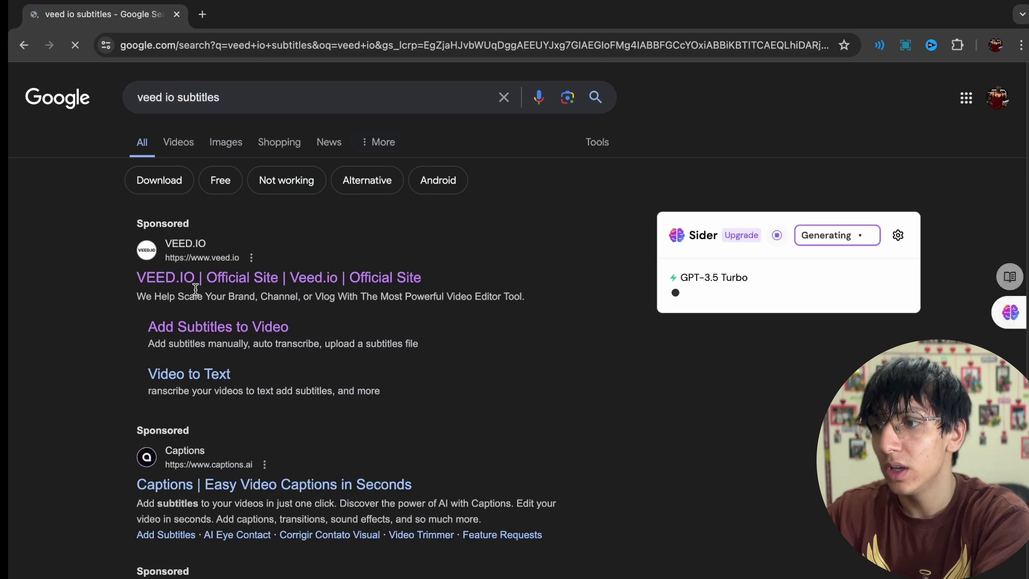
left_click(190, 276)
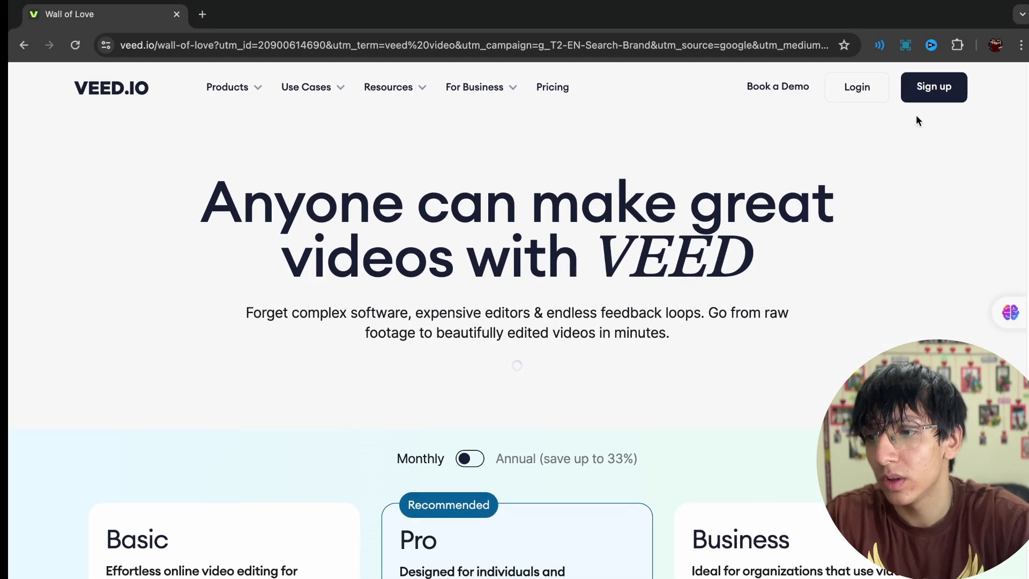
scroll(497, 306, "down", 3)
key("alt+Left")
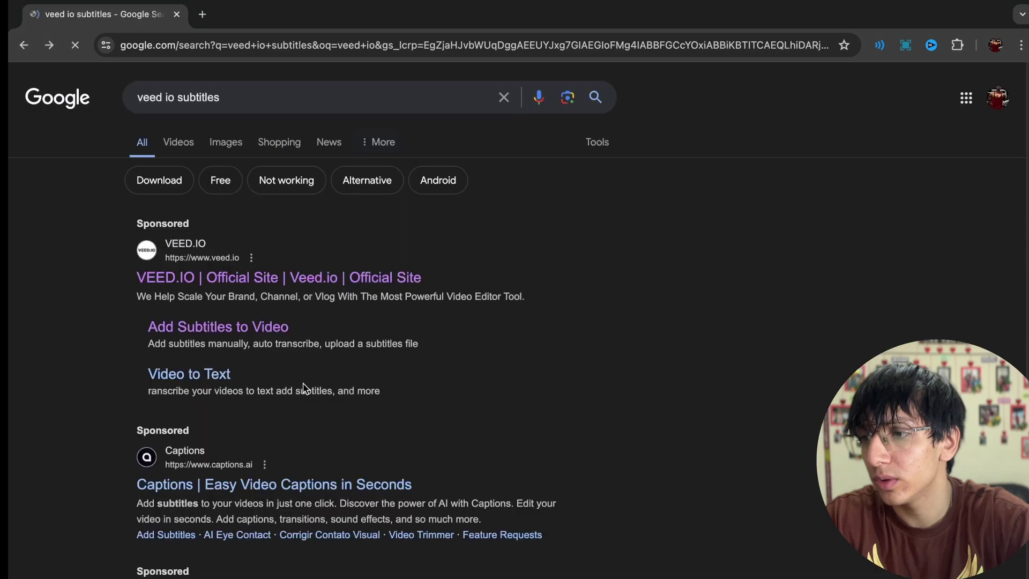
Open VEED's Add Subtitles to Video tool from the search results and start a new subtitle project
scroll(291, 387, "down", 2)
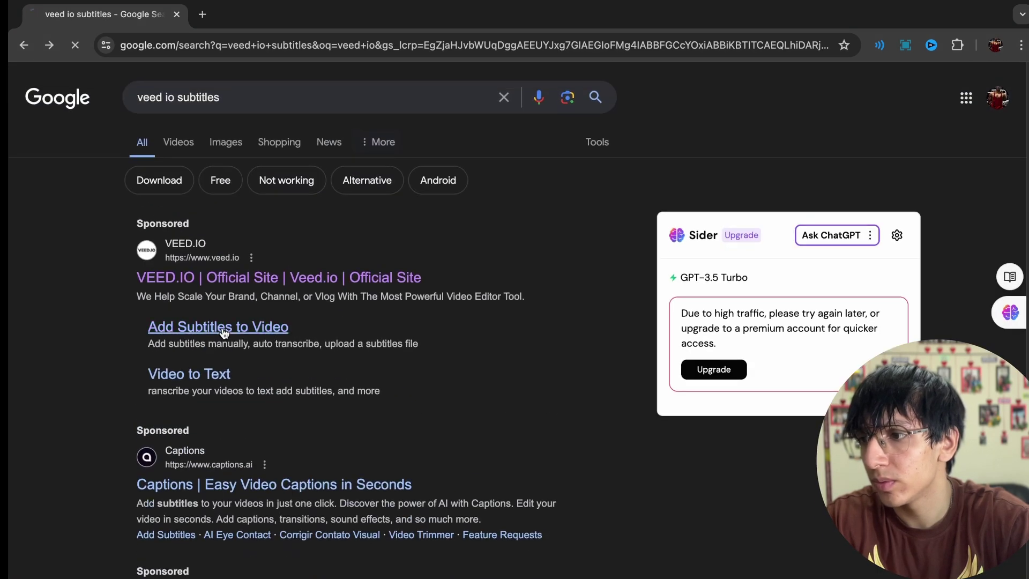
left_click(224, 333)
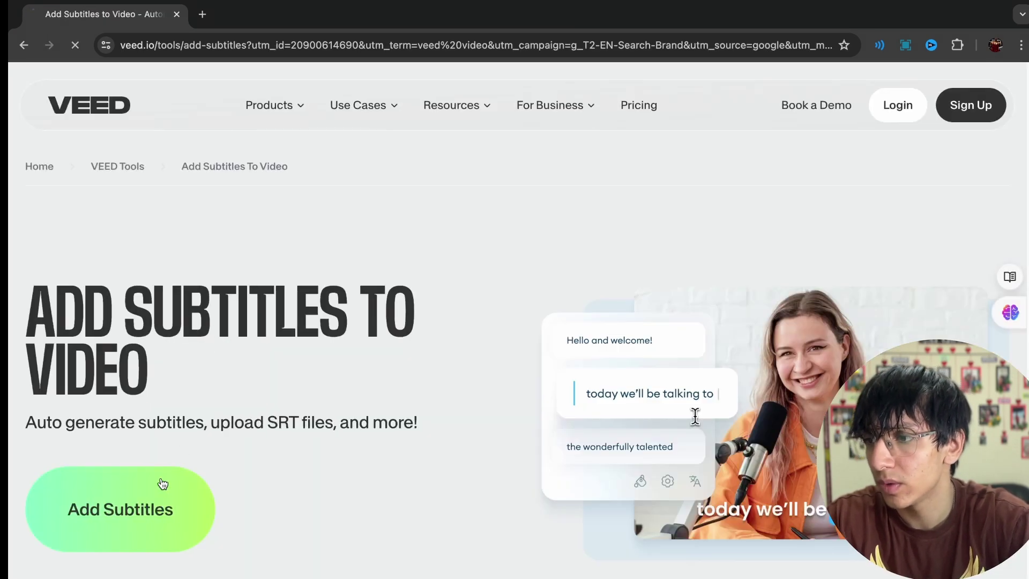
left_click(163, 484)
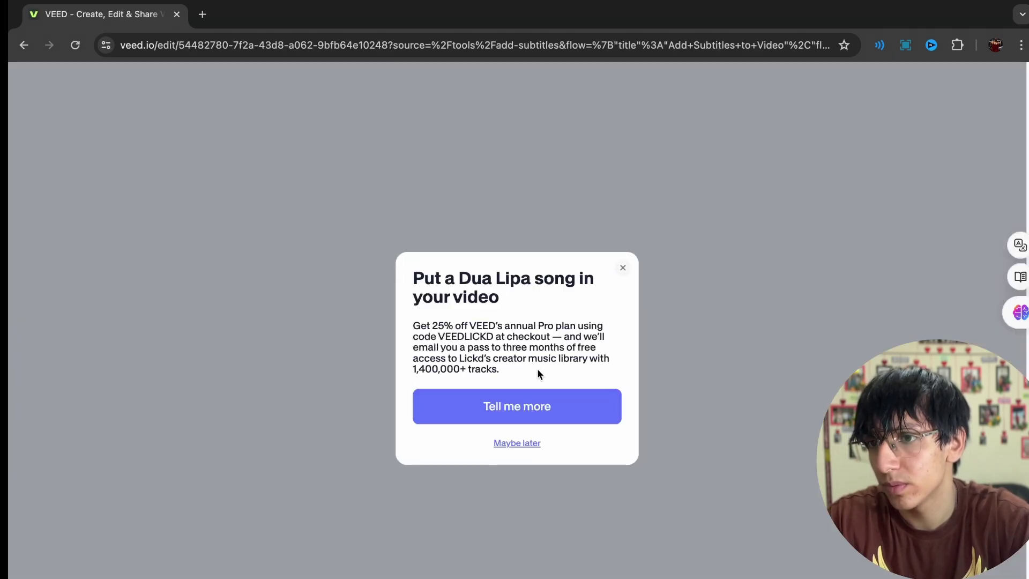
left_click(622, 270)
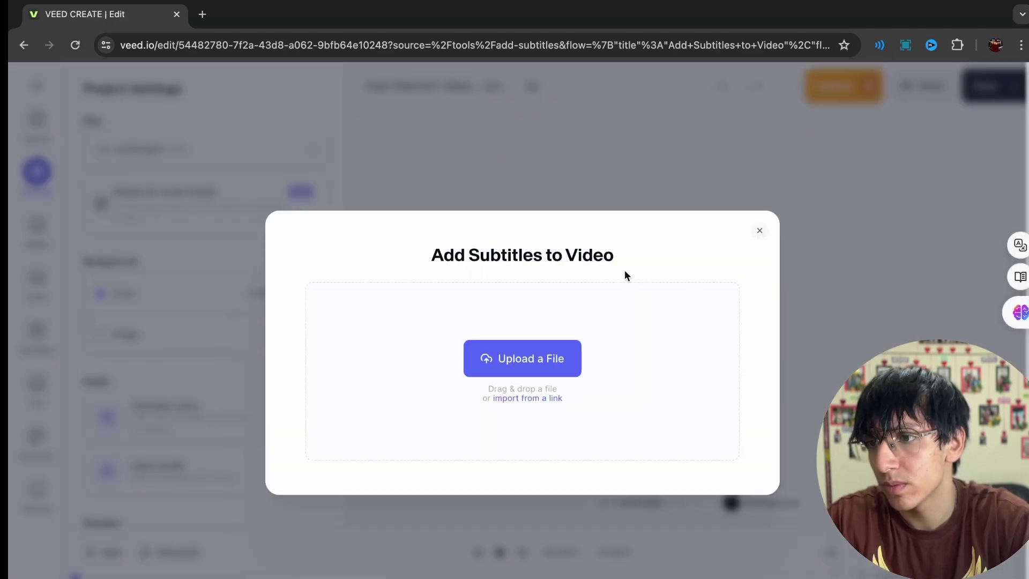
Upload the exported Untitled video from the Downloads folder to the subtitle project
left_click(507, 358)
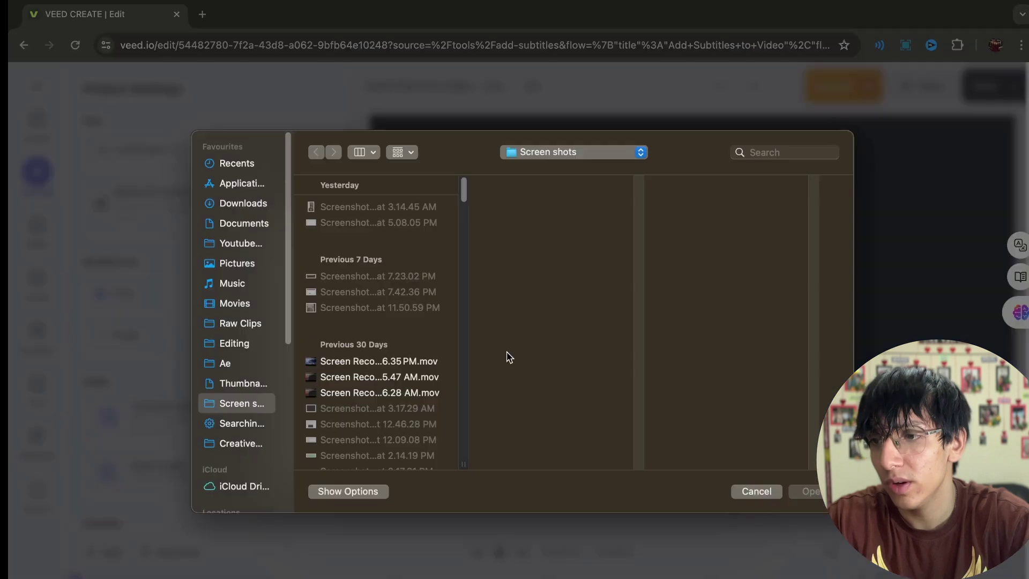
left_click(248, 222)
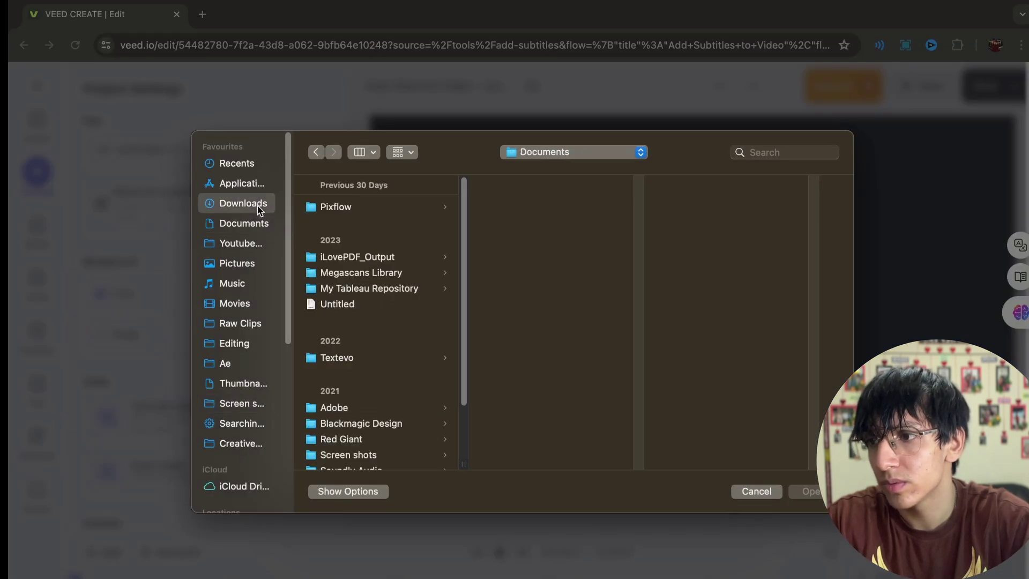
left_click(258, 203)
left_click(359, 238)
left_click(363, 223)
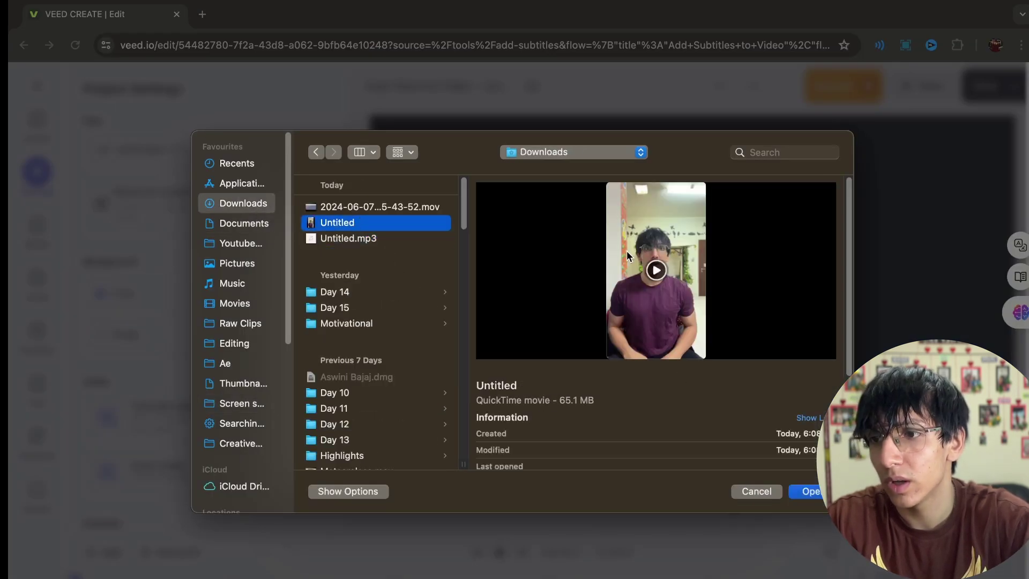
left_click(812, 491)
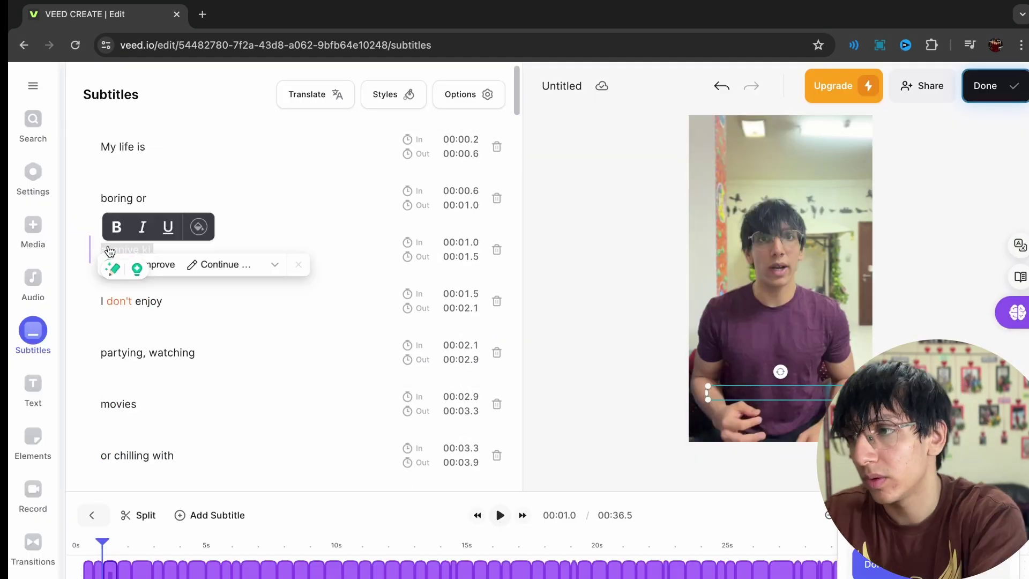
Clear the text of the wrongly transcribed subtitle line starting at 00:29.0 and move the playhead past it
scroll(160, 428, "down", 20)
scroll(169, 392, "down", 18)
left_click(115, 316)
left_click_drag(157, 317, 89, 313)
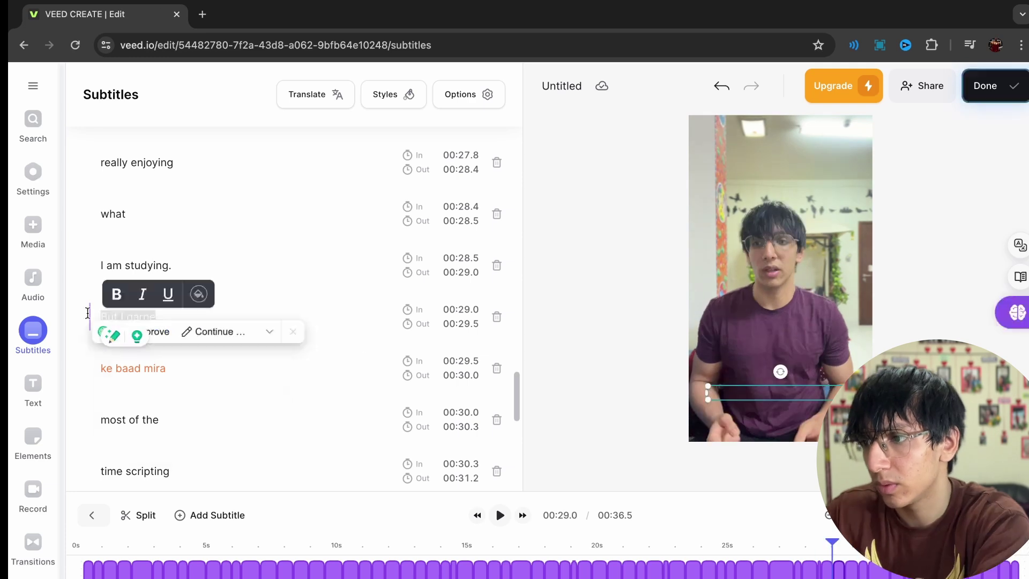
key("BackSpace")
left_click_drag(831, 544, 859, 553)
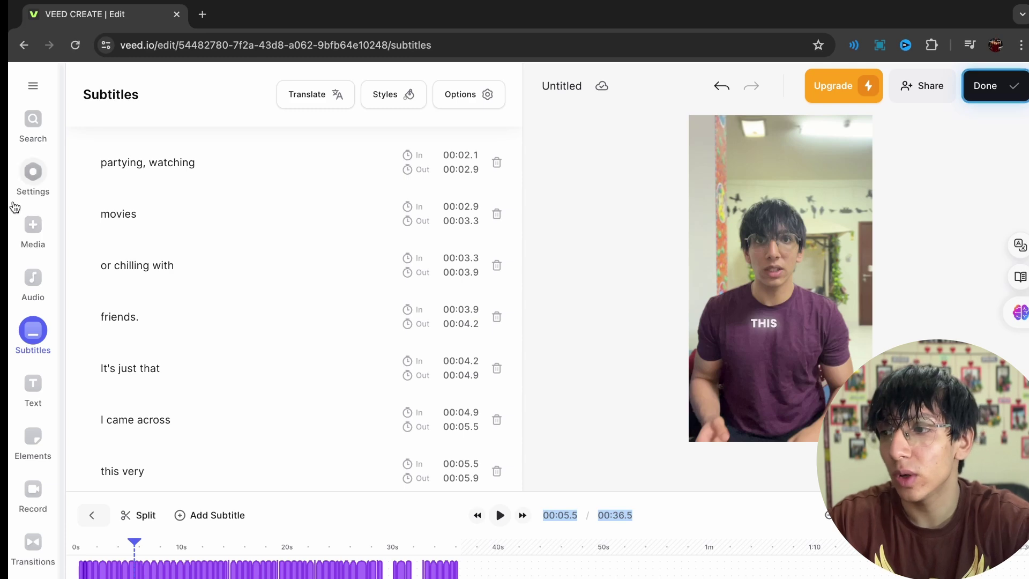
Upload Green screen.png from the Youtube Resources folder as new media
left_click(33, 226)
left_click(194, 180)
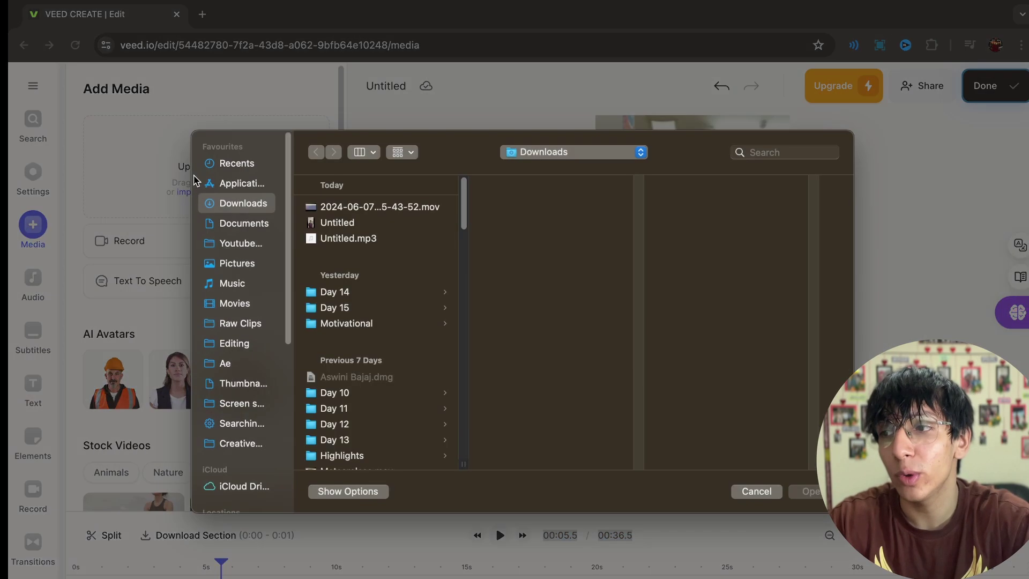
left_click(243, 244)
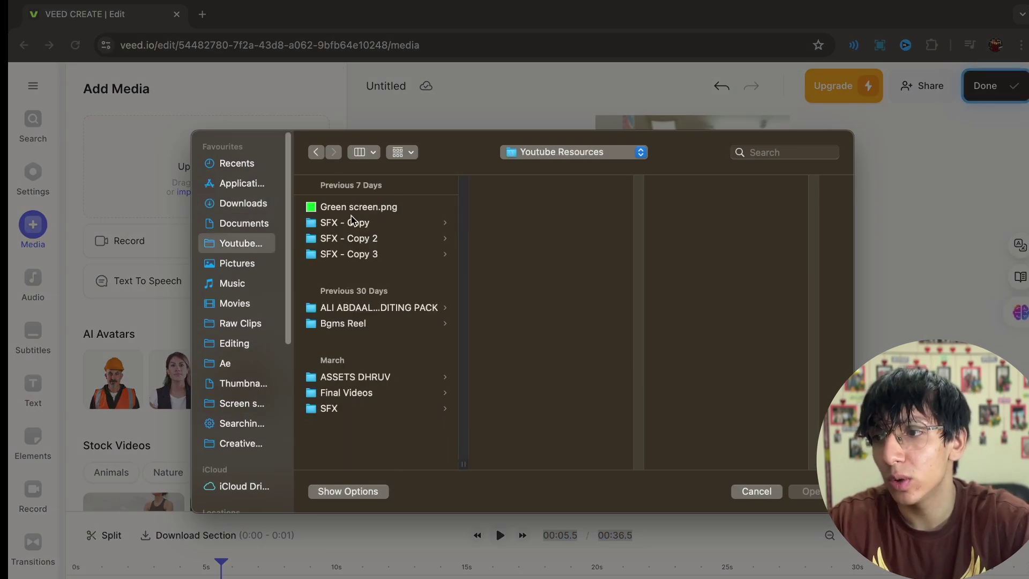
left_click(353, 207)
left_click(807, 491)
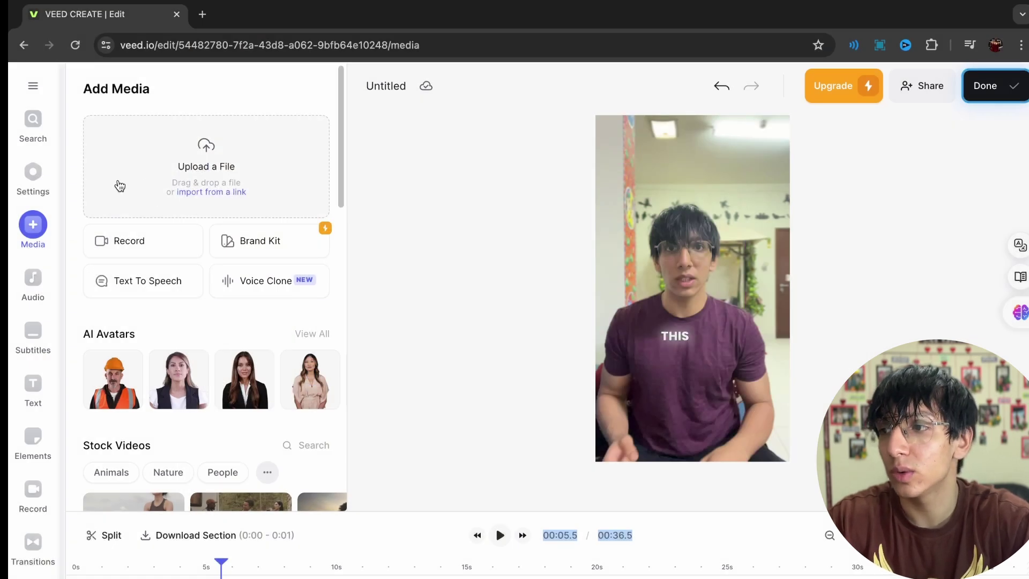
Enlarge and reposition the green screen image to cover the whole frame and stretch it from 00:00.0 to 00:36.5
left_click_drag(768, 356, 958, 546)
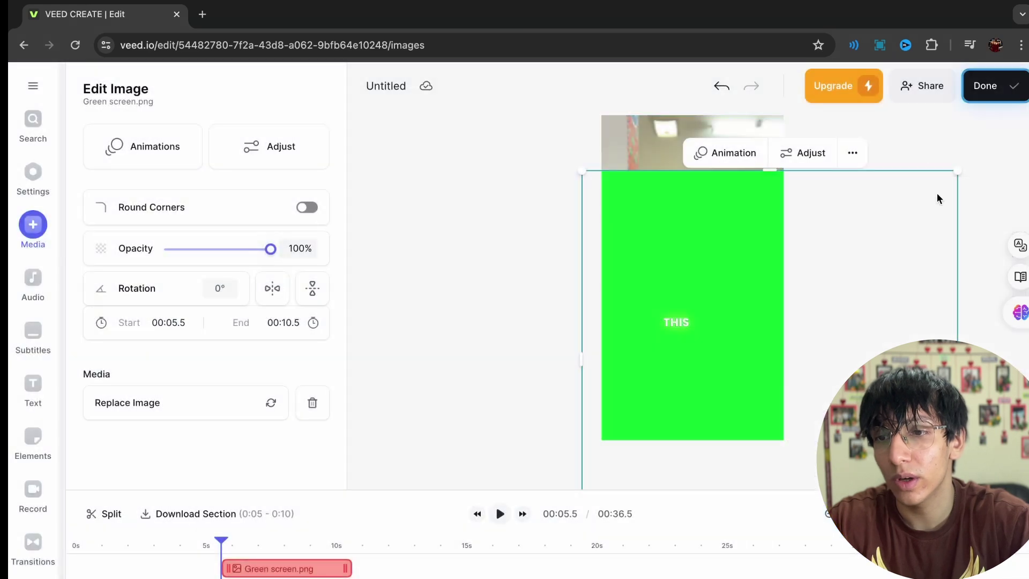
left_click_drag(724, 242, 700, 196)
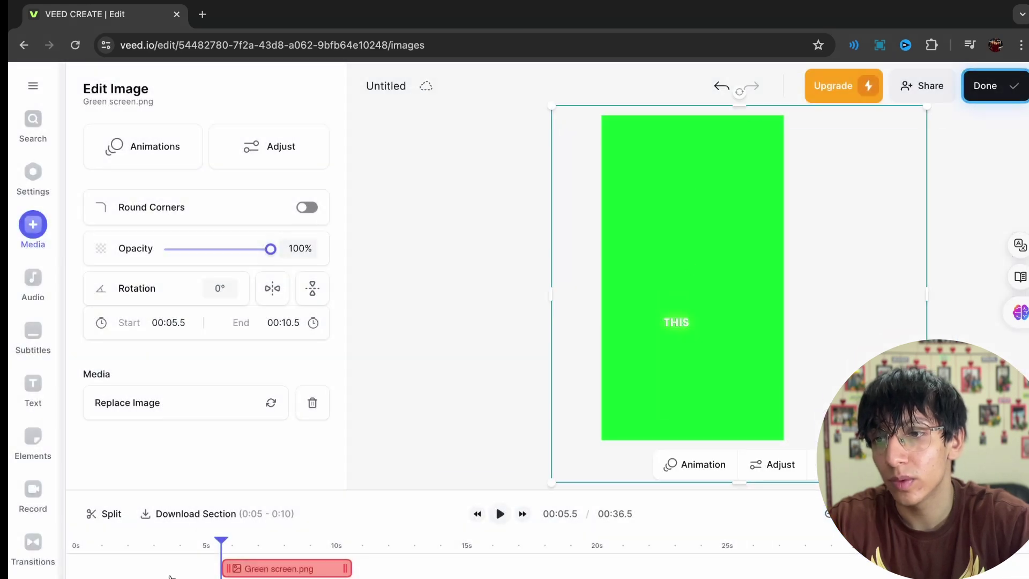
left_click_drag(225, 568, 77, 568)
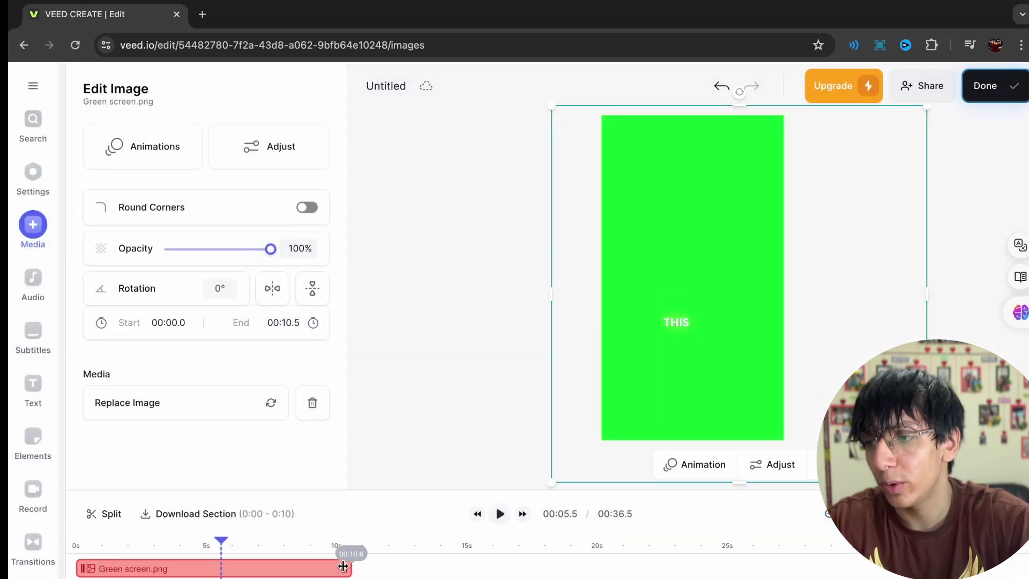
left_click_drag(345, 568, 983, 568)
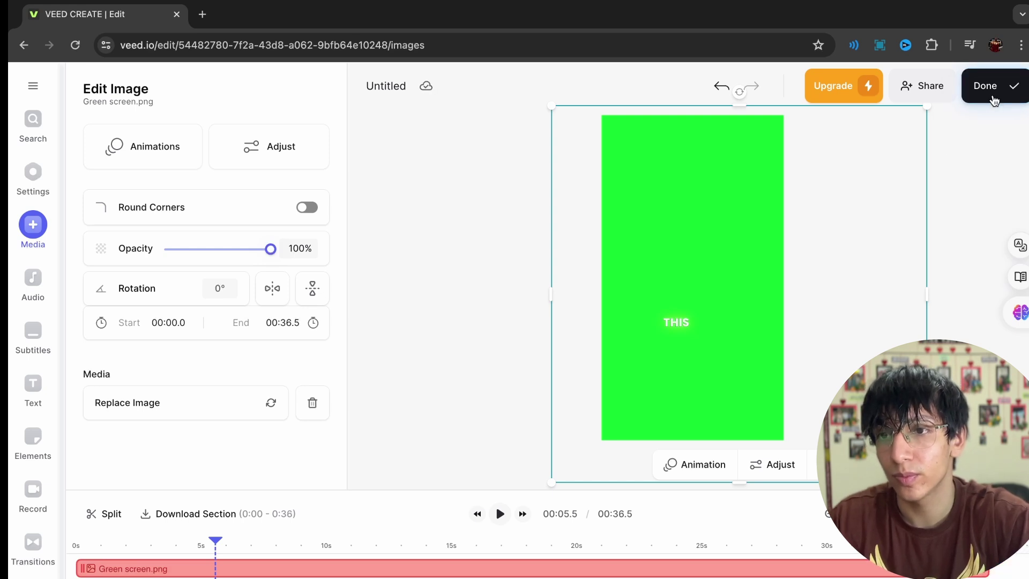
Export the green screen subtitle video at Standard quality and download it as a free 720p MP4
left_click(980, 88)
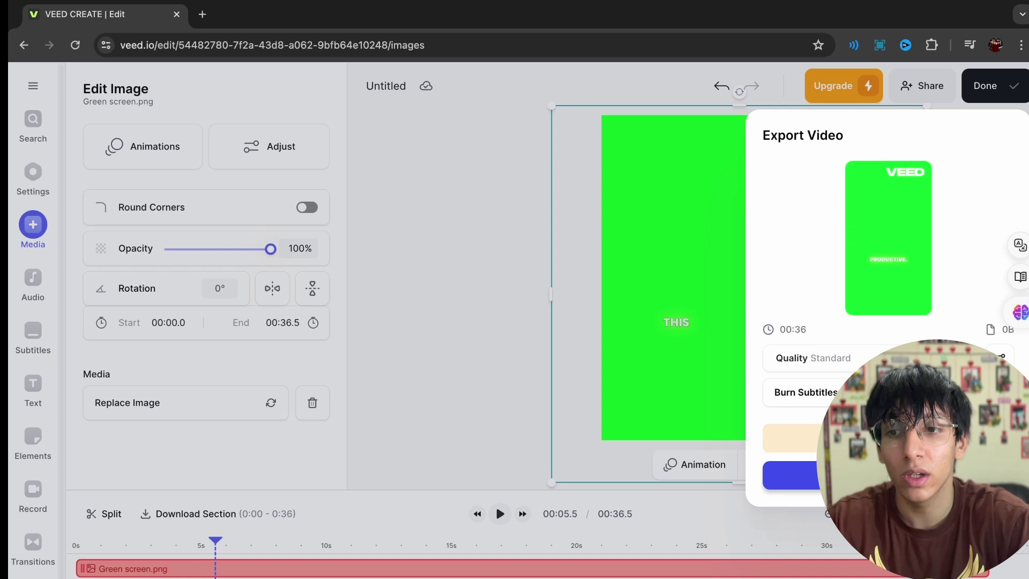
left_click(888, 475)
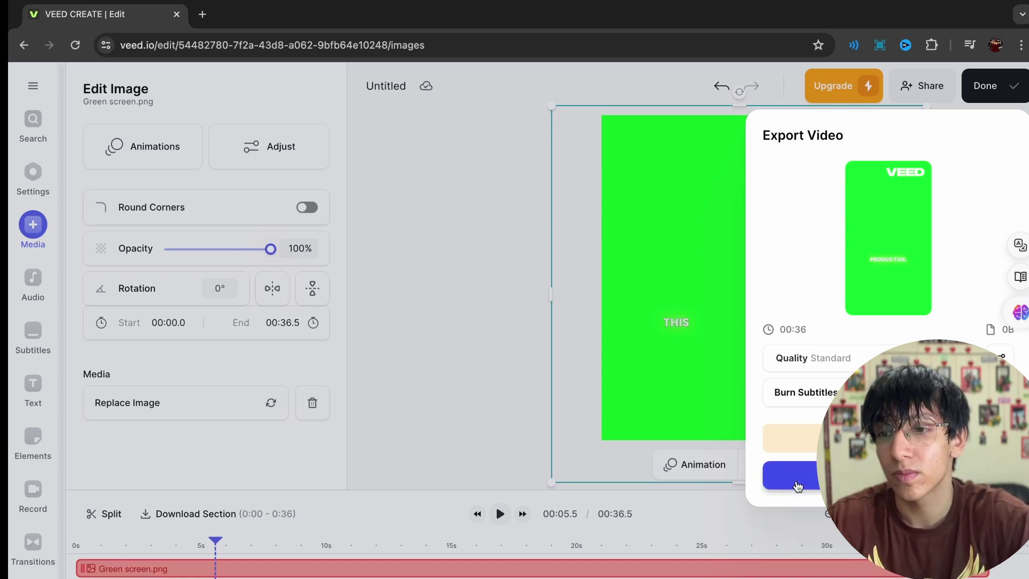
left_click(802, 482)
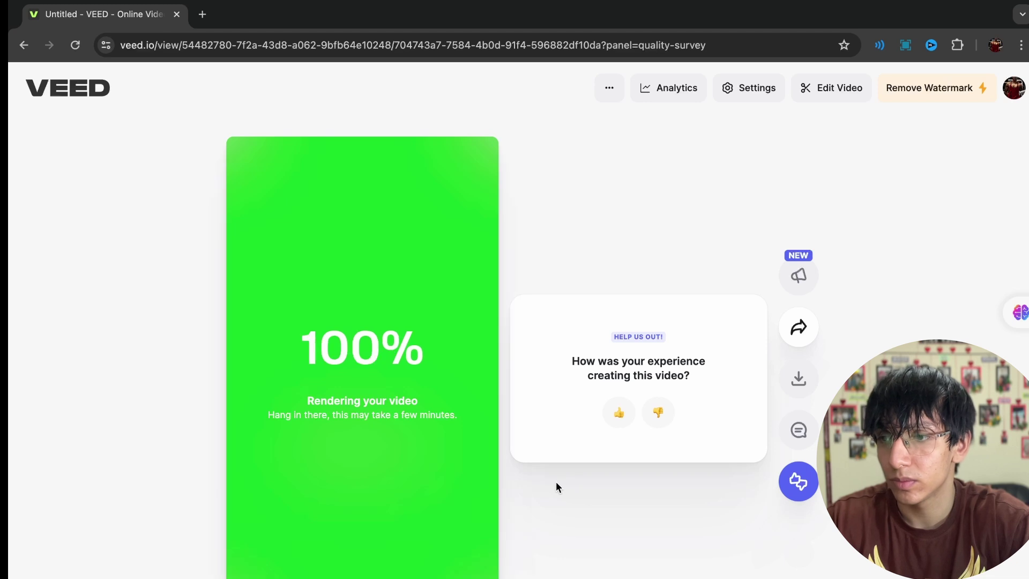
left_click(797, 393)
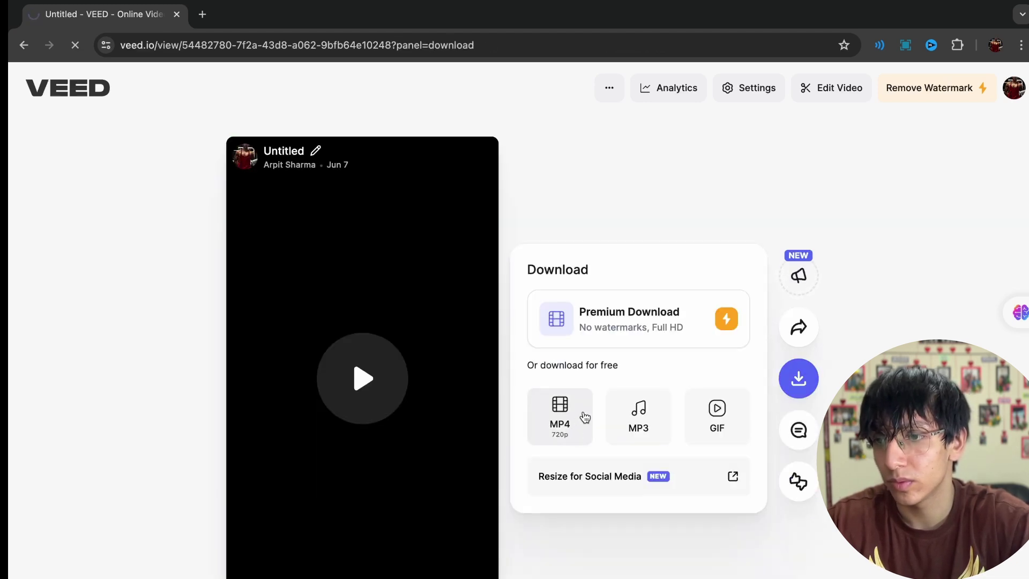
left_click(562, 412)
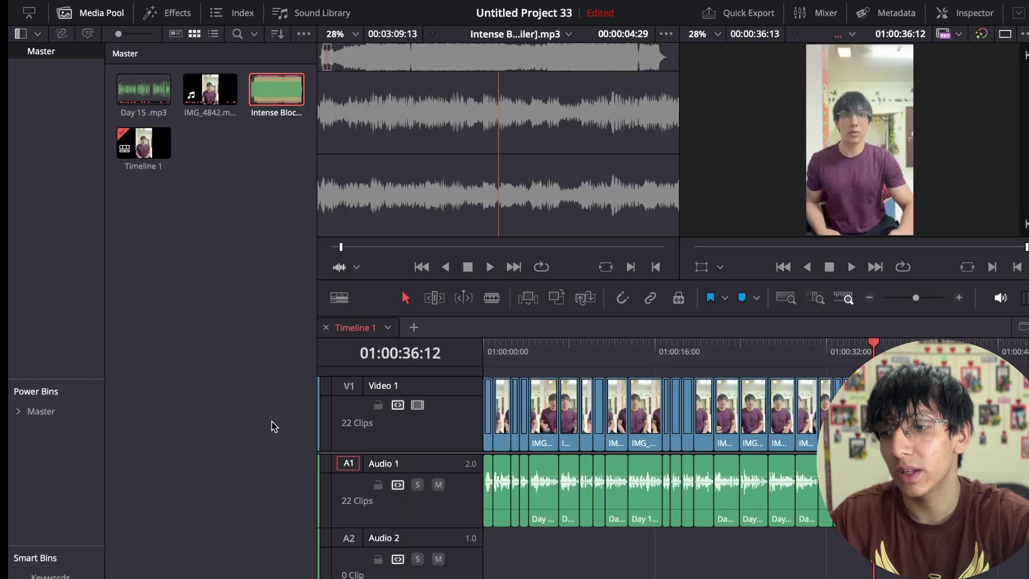
Switch to DaVinci Resolve's editing workspace and import Untitled.mp4 from the Downloads folder into the Master bin
left_click(225, 386)
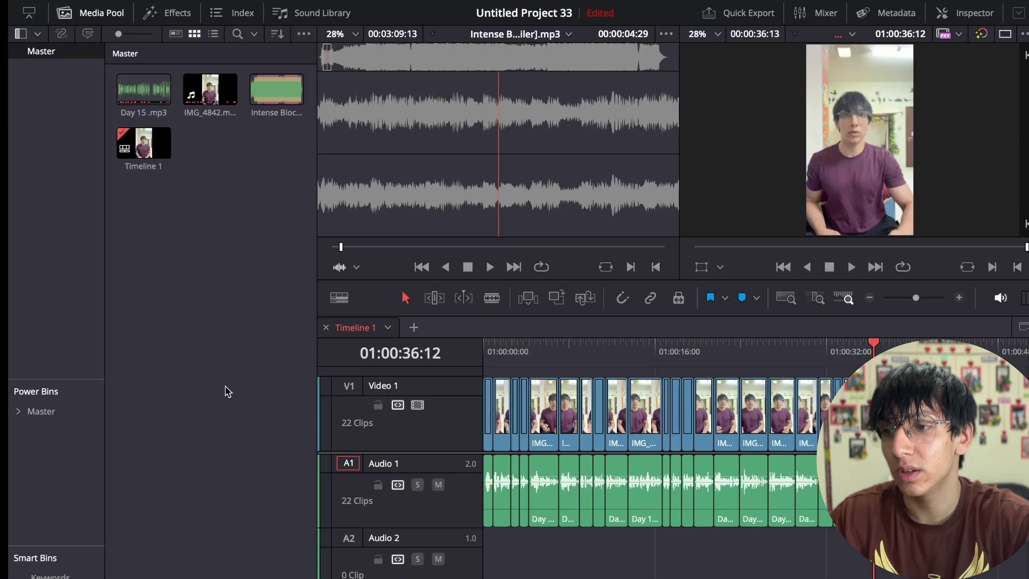
key("super+i")
left_click(290, 173)
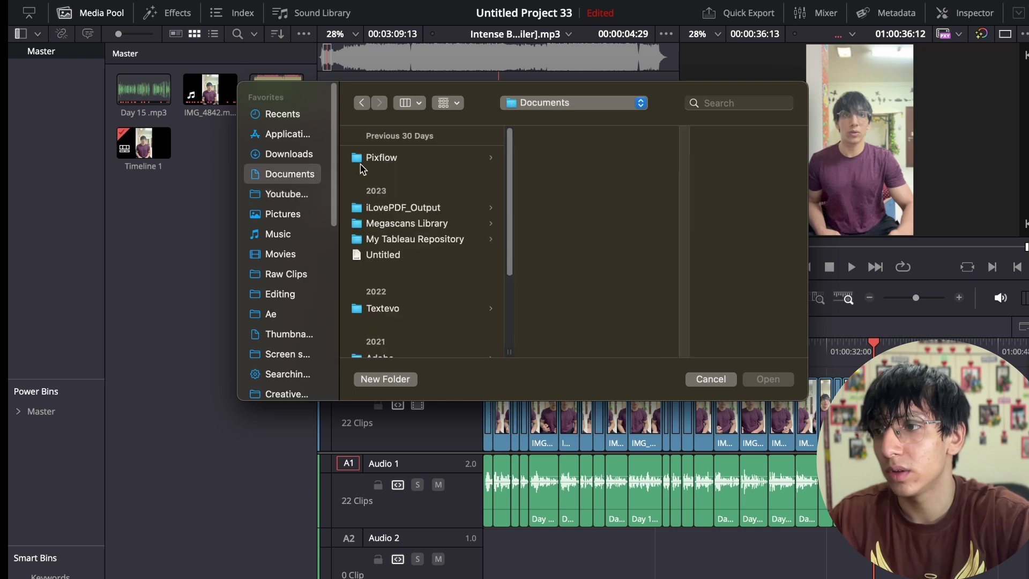
left_click(295, 154)
left_click(435, 204)
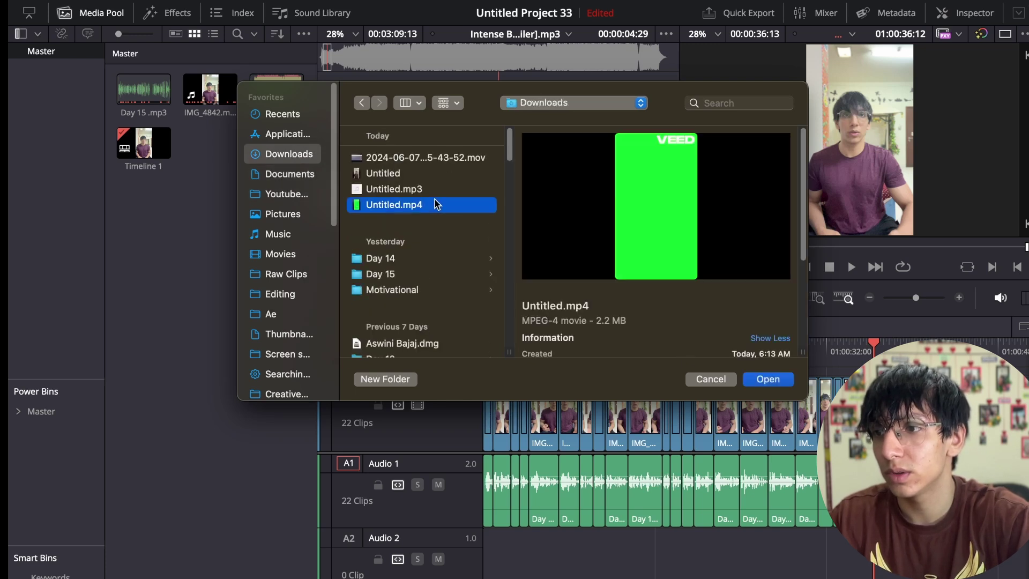
left_click(772, 380)
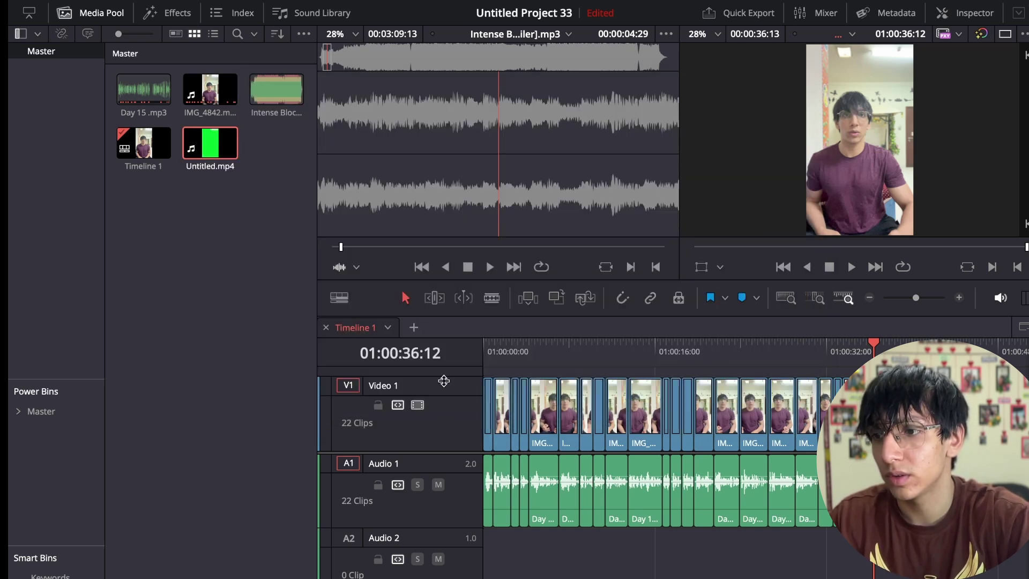
Make room above Video 1 and place only the video of Untitled.mp4 on a new track at the timeline start
double_click(445, 384)
left_click_drag(454, 376, 454, 401)
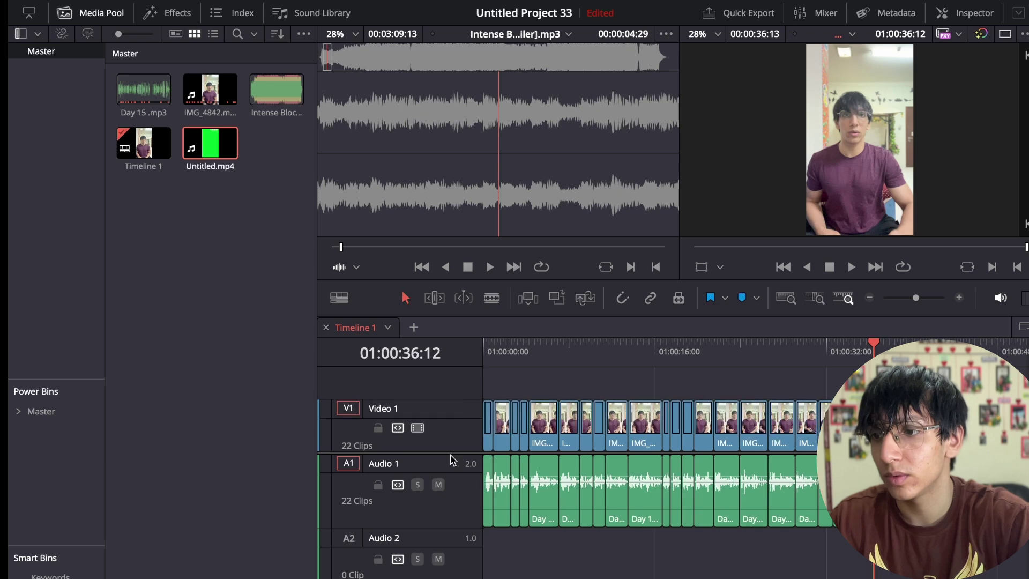
left_click_drag(452, 453, 452, 476)
left_click_drag(210, 142, 450, 134)
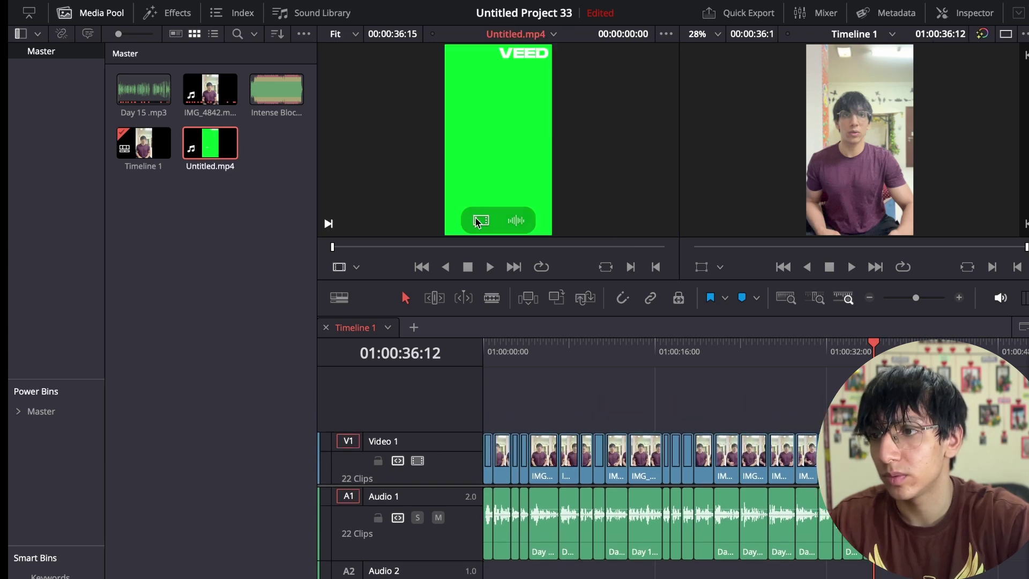
left_click_drag(481, 221, 536, 394)
Key out the green of Untitled.mp4 in Fusion with a Delta Keyer after MediaIn1, sampling the green background, and return to the edit timeline
left_click(537, 348)
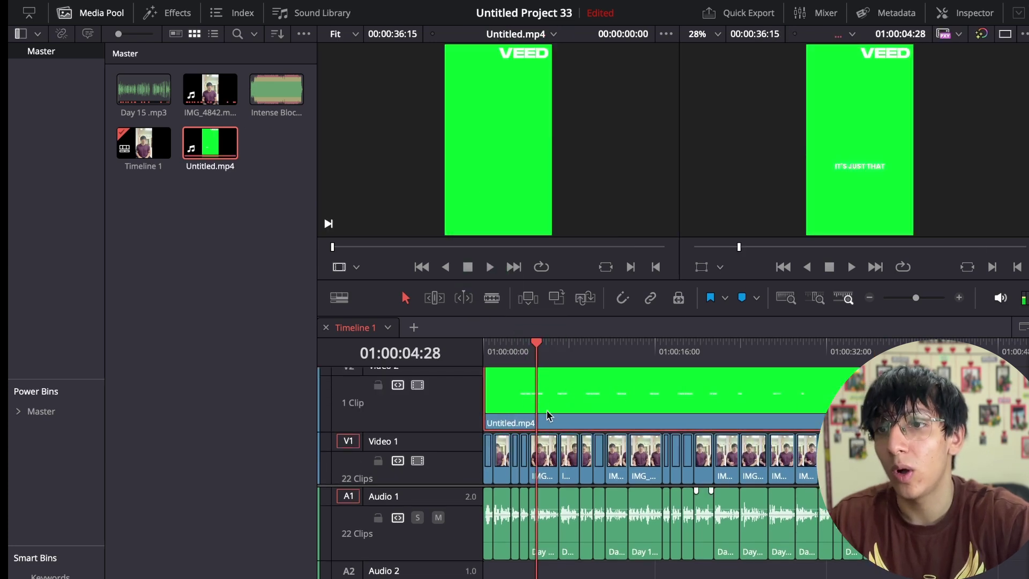
left_click(524, 578)
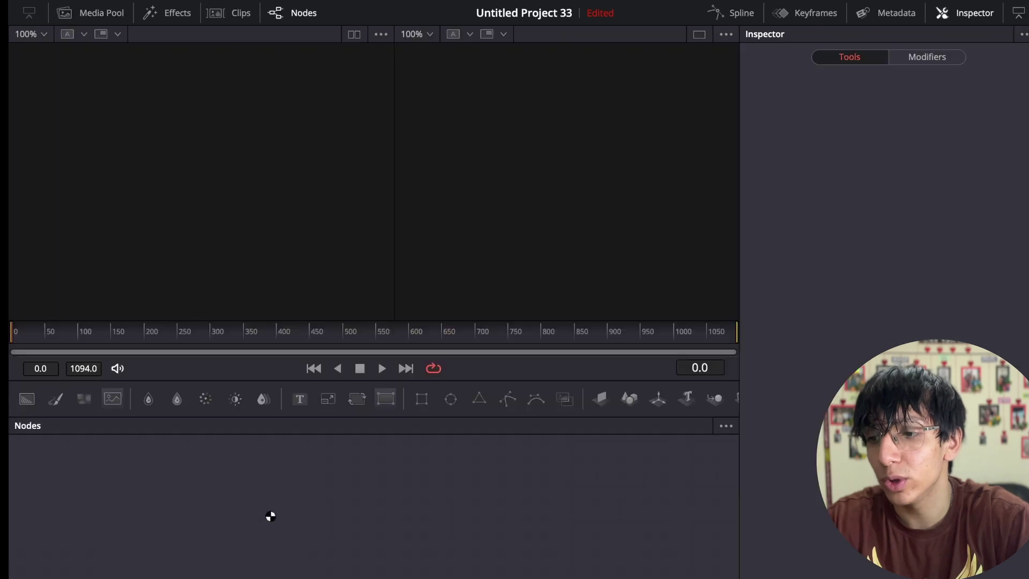
key("shift+space")
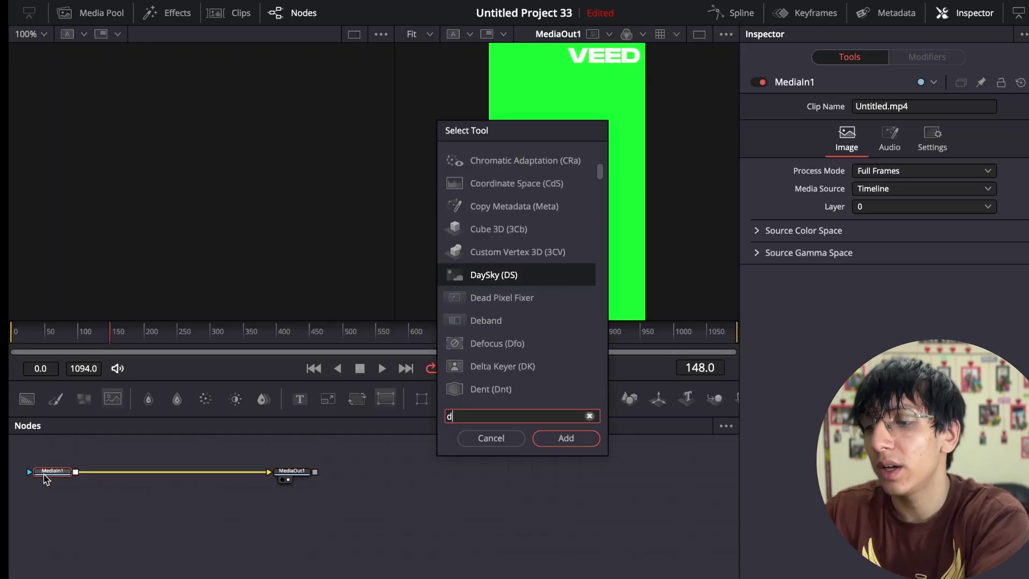
type("delta")
key("Return")
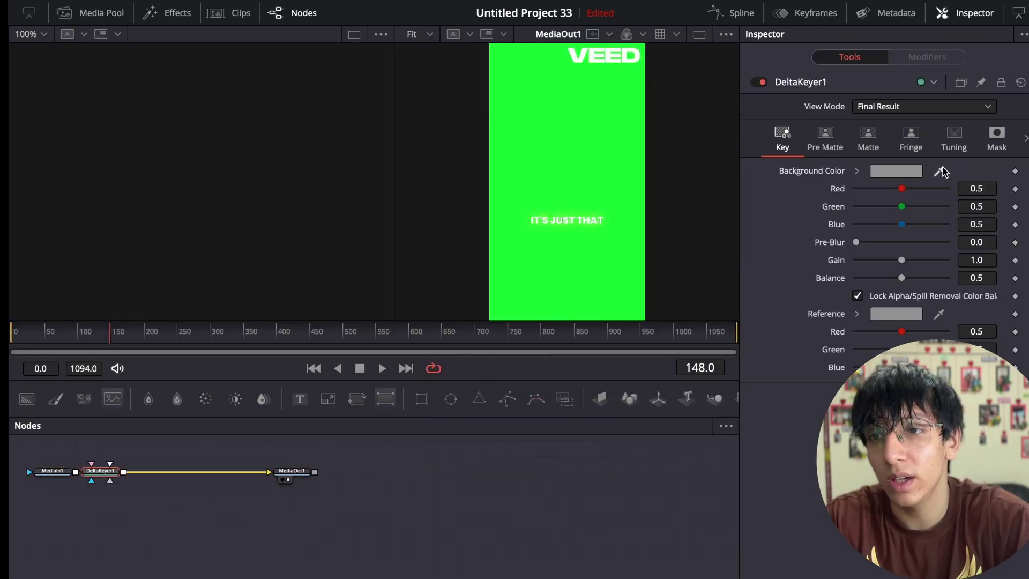
left_click_drag(775, 177, 588, 147)
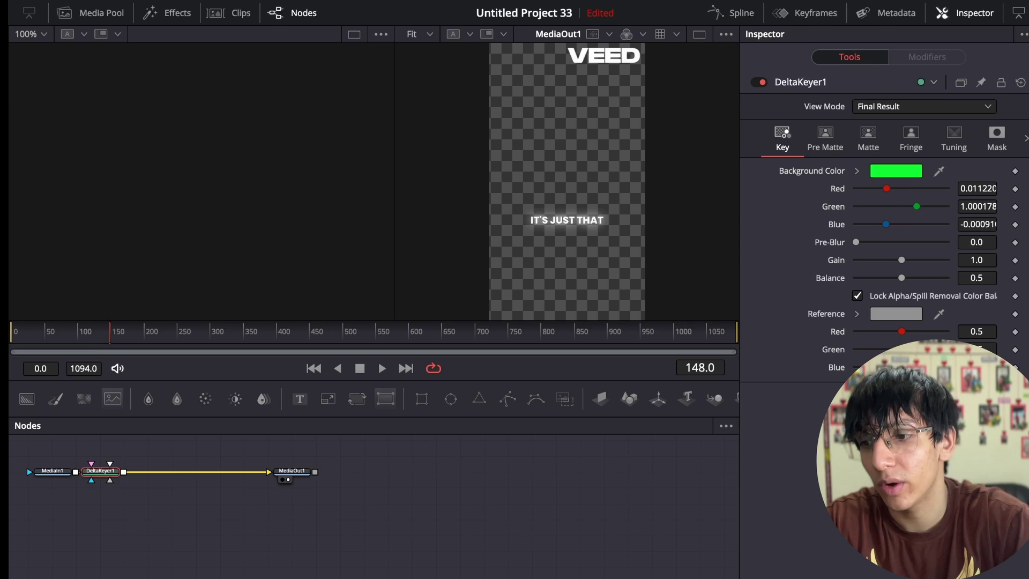
key("shift+4")
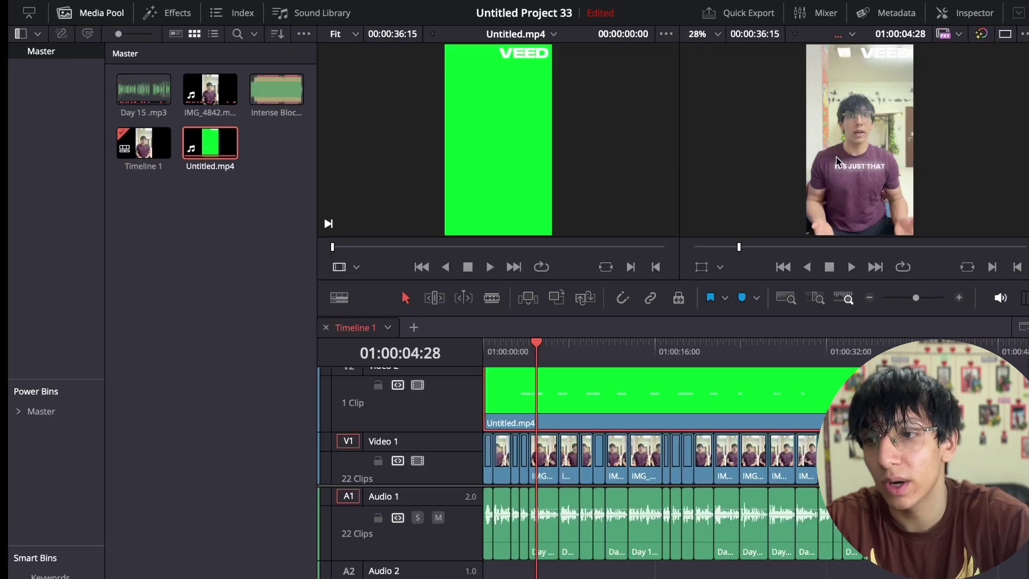
Crop the VEED watermark off the top of the subtitle clip and adjust the clip's vertical position
left_click(714, 268)
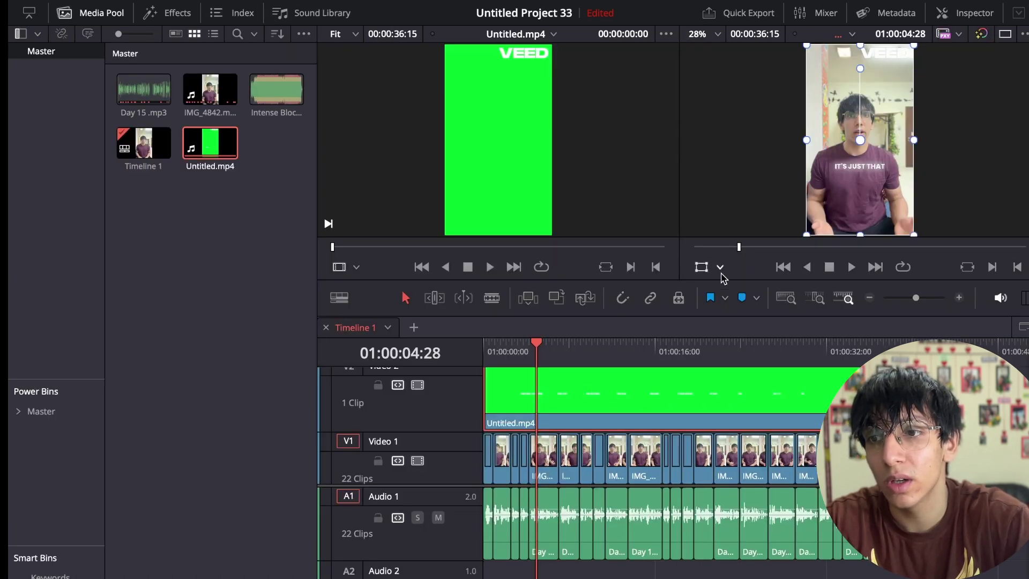
left_click(720, 266)
left_click(726, 305)
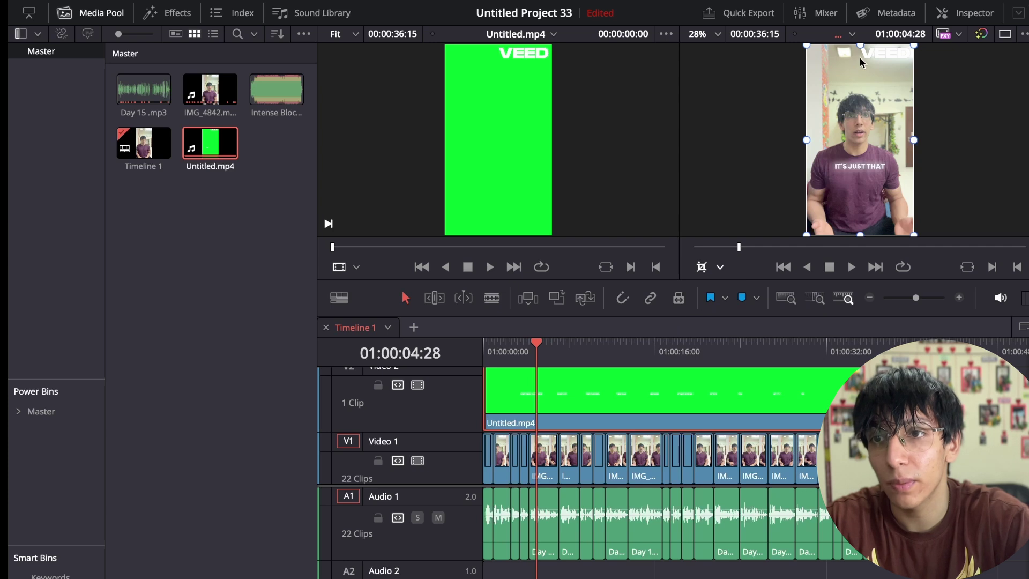
left_click_drag(860, 45, 863, 72)
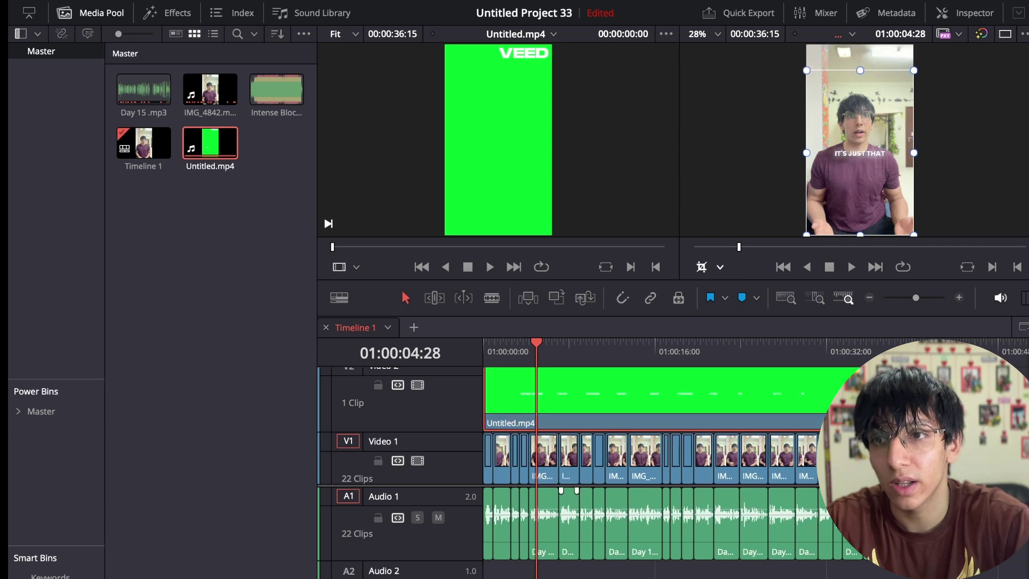
left_click(971, 13)
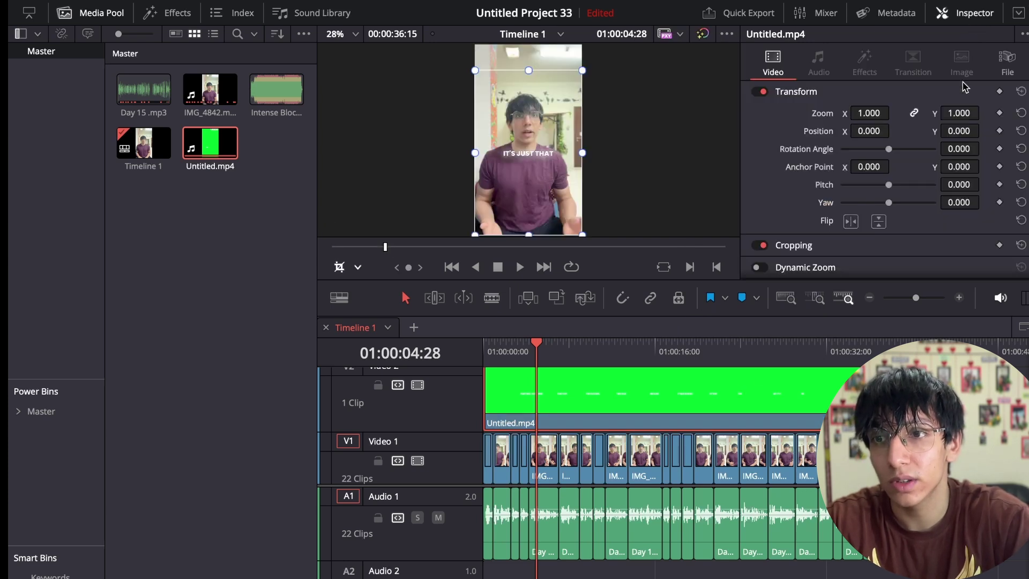
left_click_drag(953, 130, 952, 130)
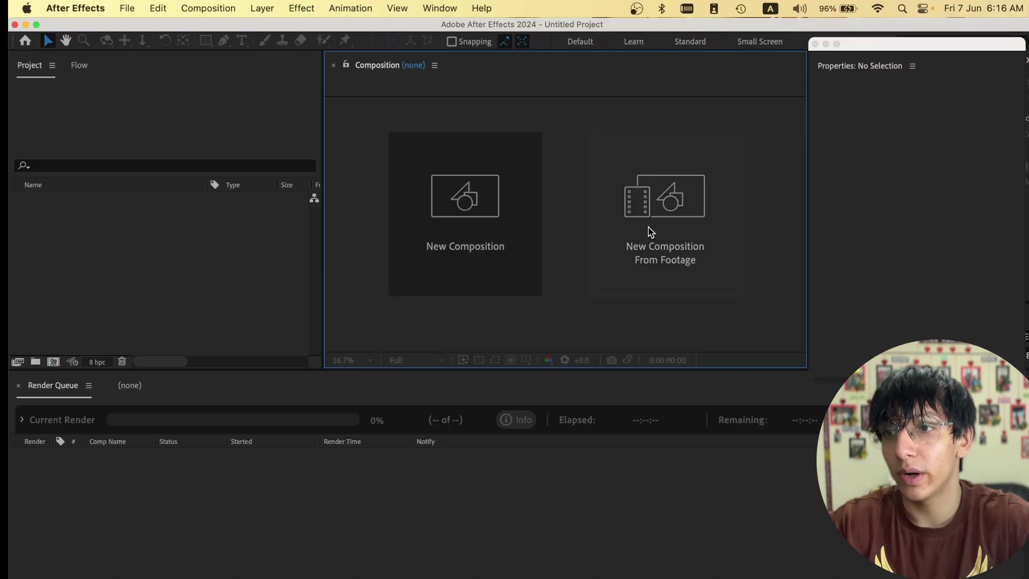
In After Effects, create a new composition from the With subtitles footage in the Downloads folder
left_click(683, 242)
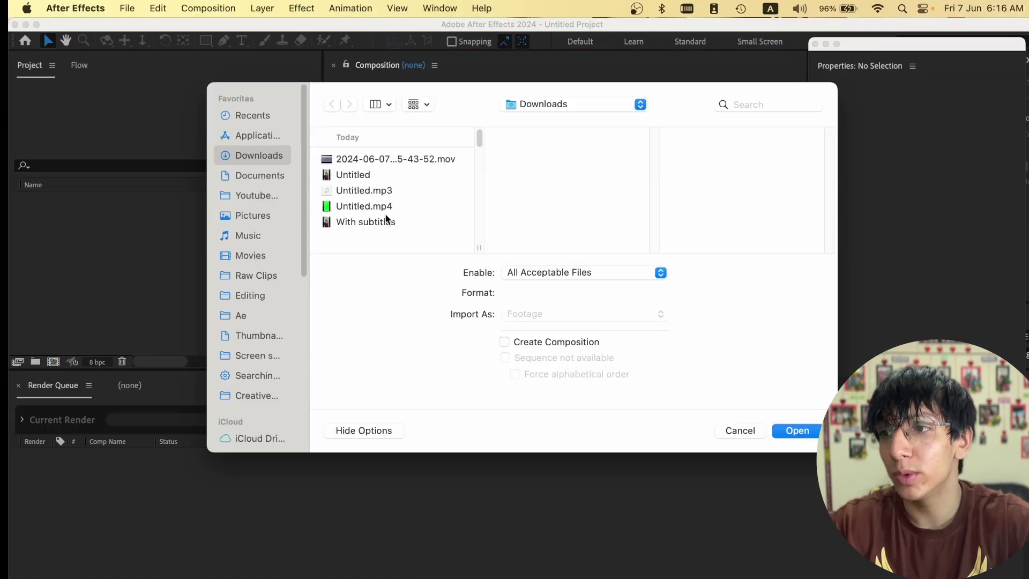
left_click(369, 221)
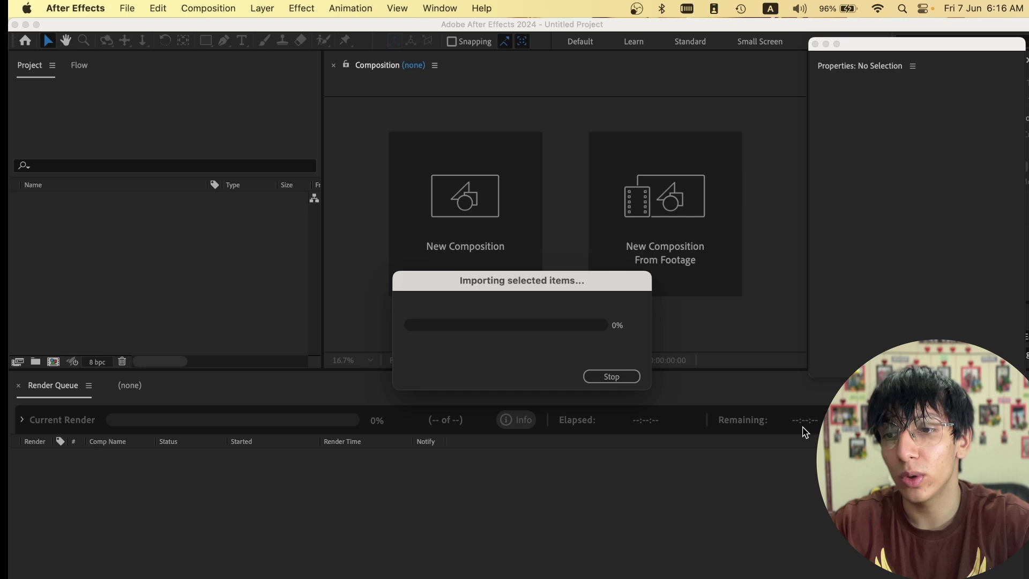
left_click(797, 430)
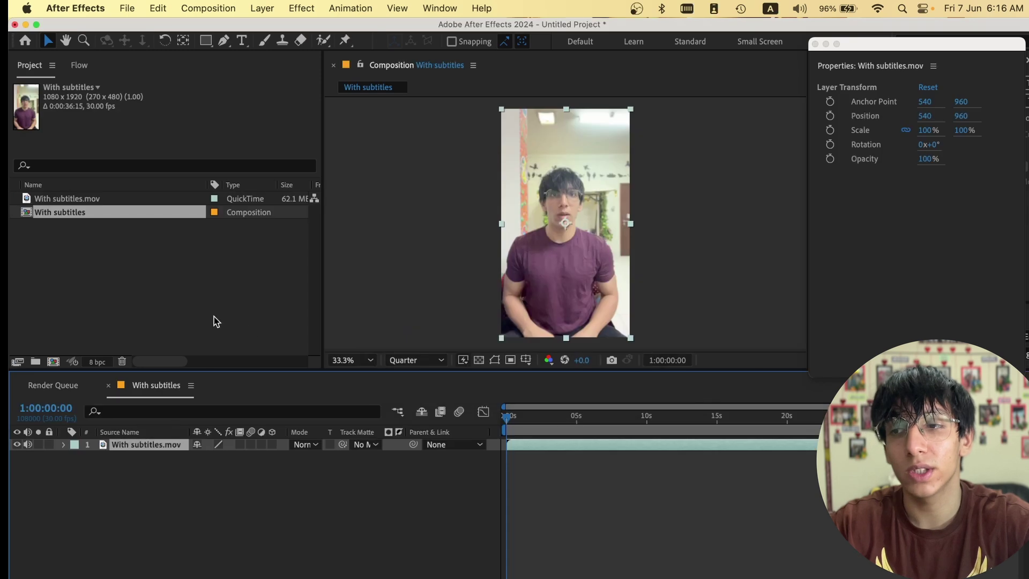
Add three adjustment layers above the With subtitles.mov layer
left_click(391, 489)
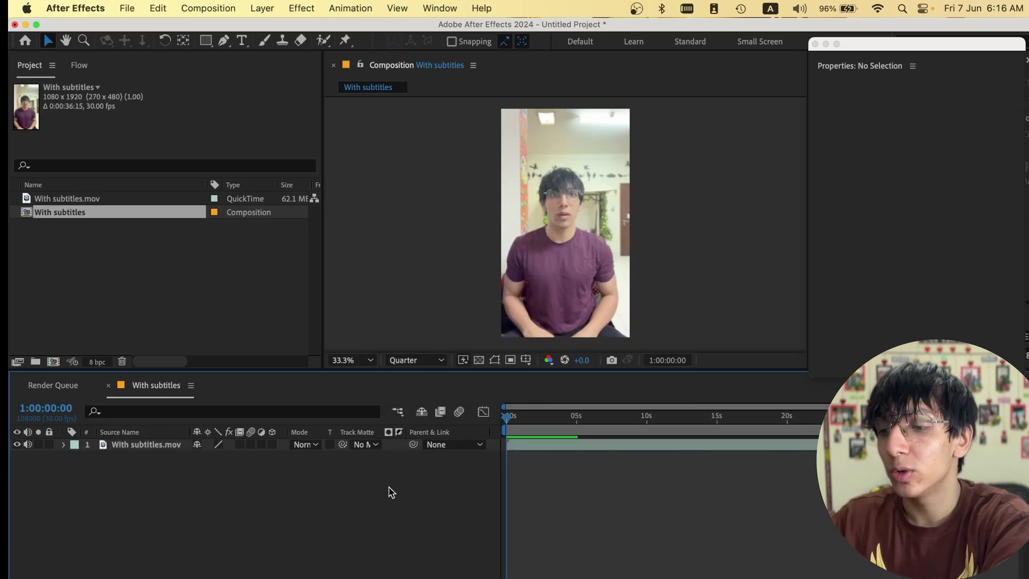
key("alt+super+y")
key("alt+super+y")
key("alt+super+y")
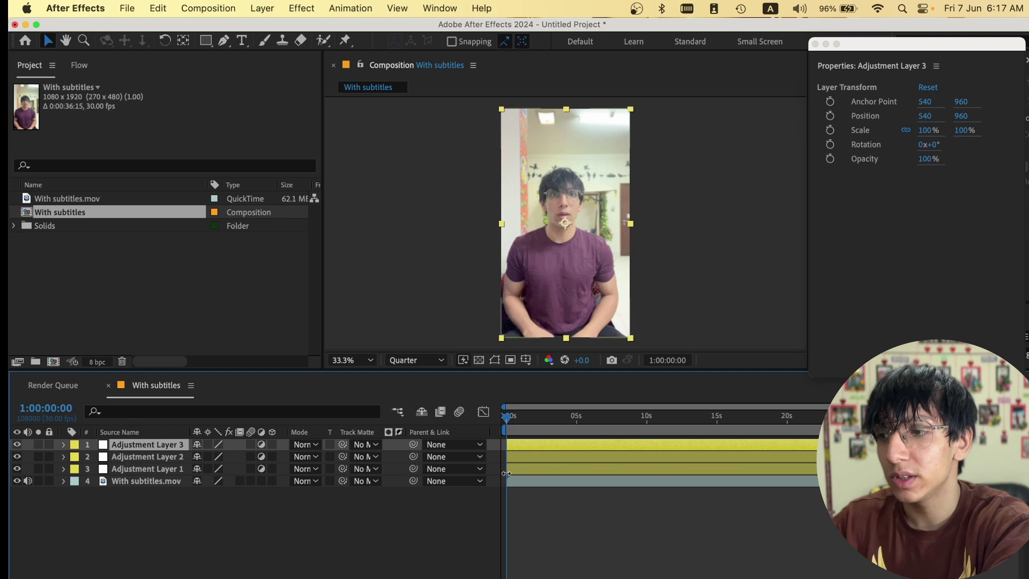
Rename the topmost adjustment layer cc and the second adjustment layer Blur
left_click(548, 469)
left_click(556, 446)
key("Return")
type("cc")
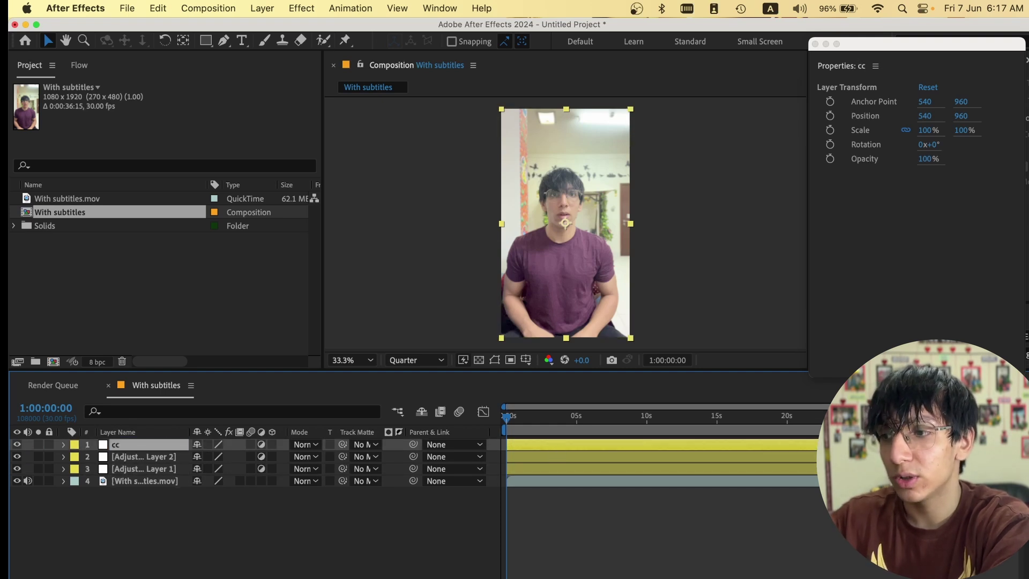
key("Return")
left_click(558, 460)
key("Return")
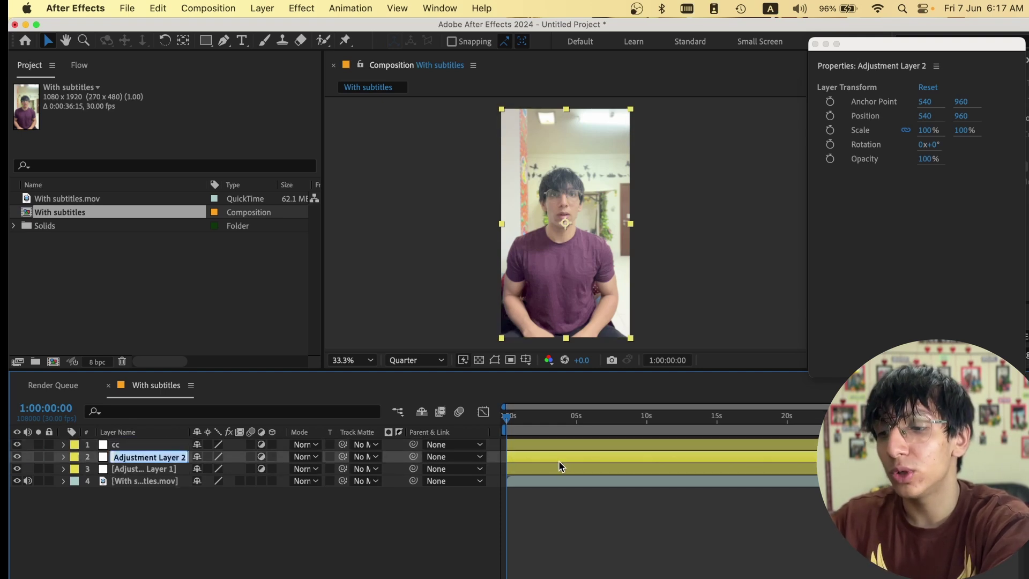
type("Blur")
key("Return")
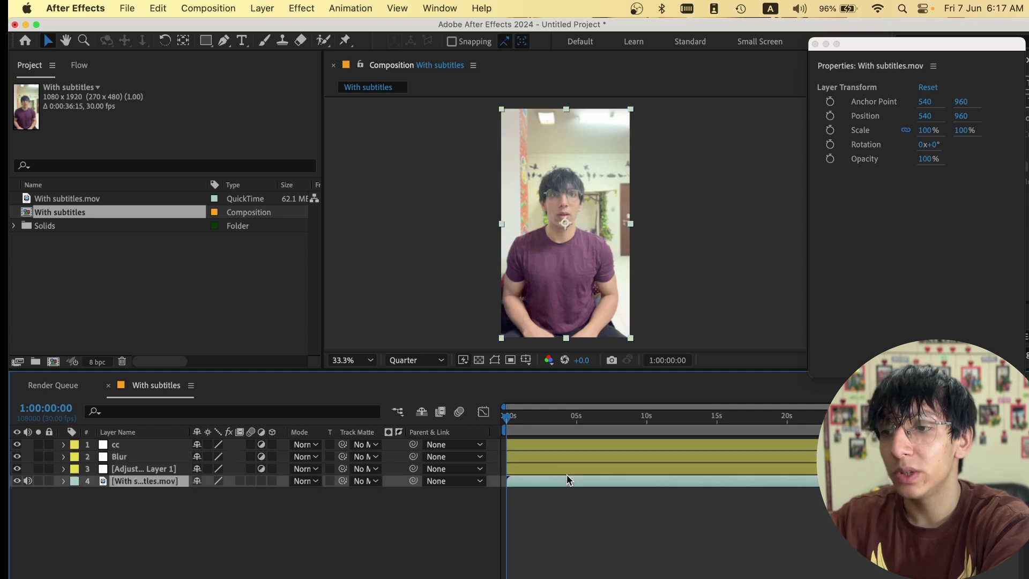
Rename the remaining adjustment layer, directly above the footage, Zoomin
left_click(560, 470)
key("Return")
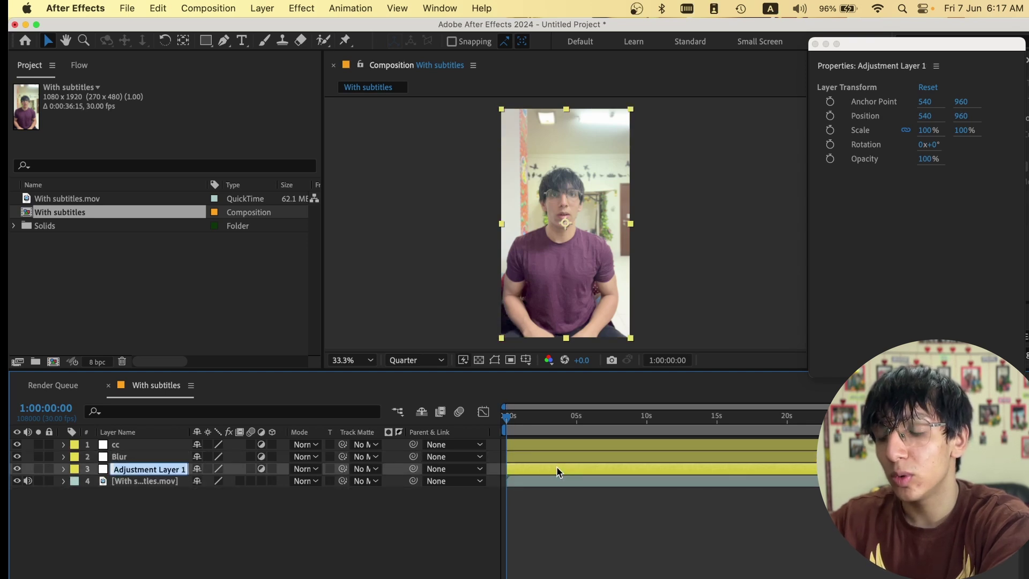
type("Zoomin")
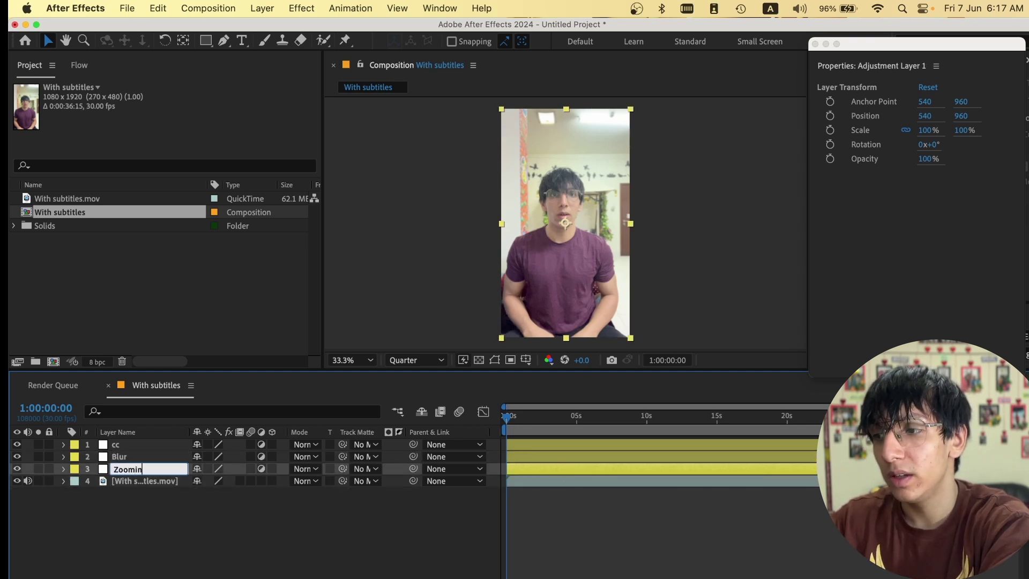
key("Return")
Duplicate the Zoomin layer and rename the lower copy ZoomOut
key("super+d")
key("super+shift+a")
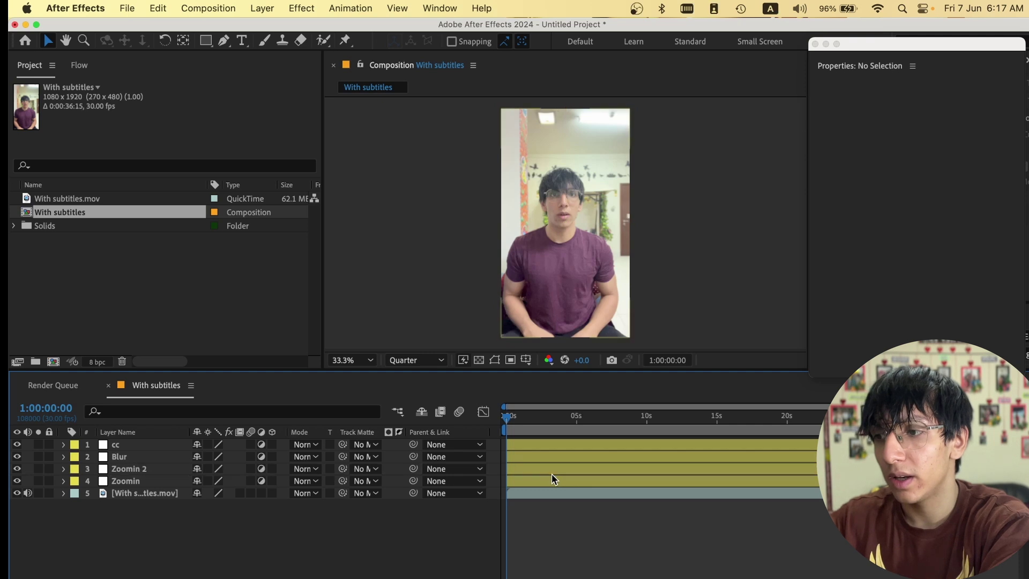
left_click(547, 485)
key("Return")
type("Zoom")
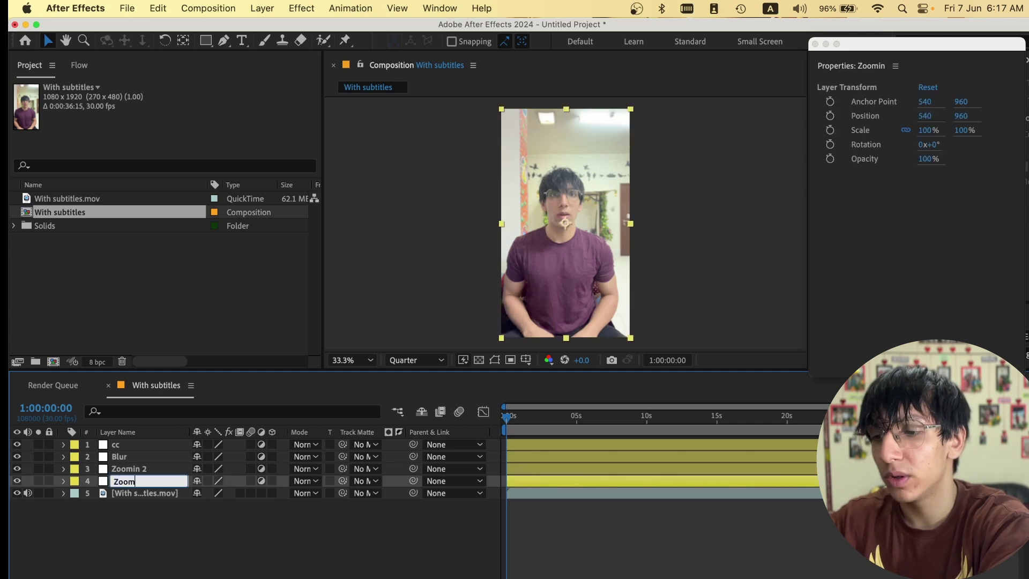
type("Out")
key("Return")
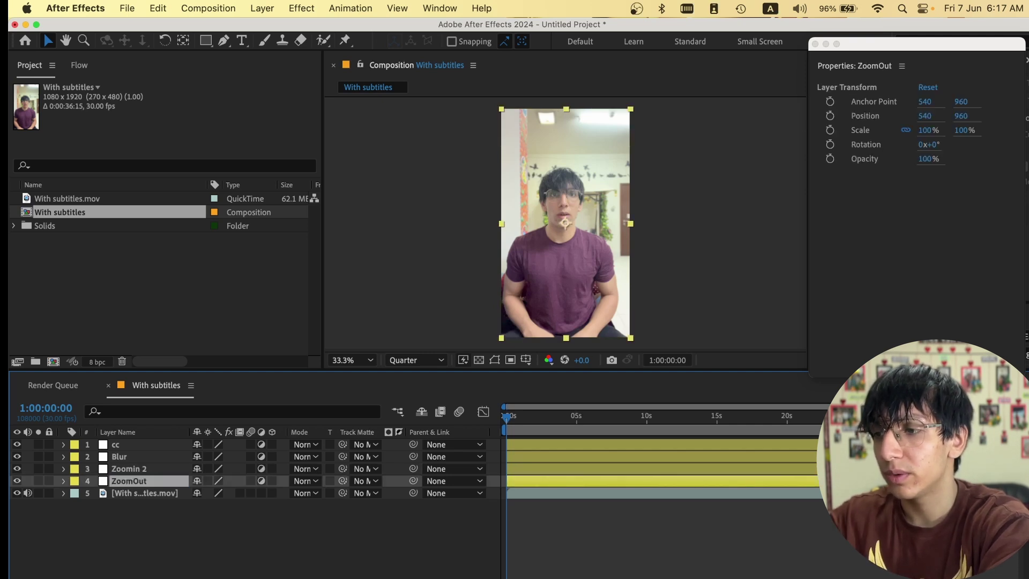
Set the label colour of the ZoomOut layer to Pink and of the Zoomin 2 layer to Brown
left_click(74, 480)
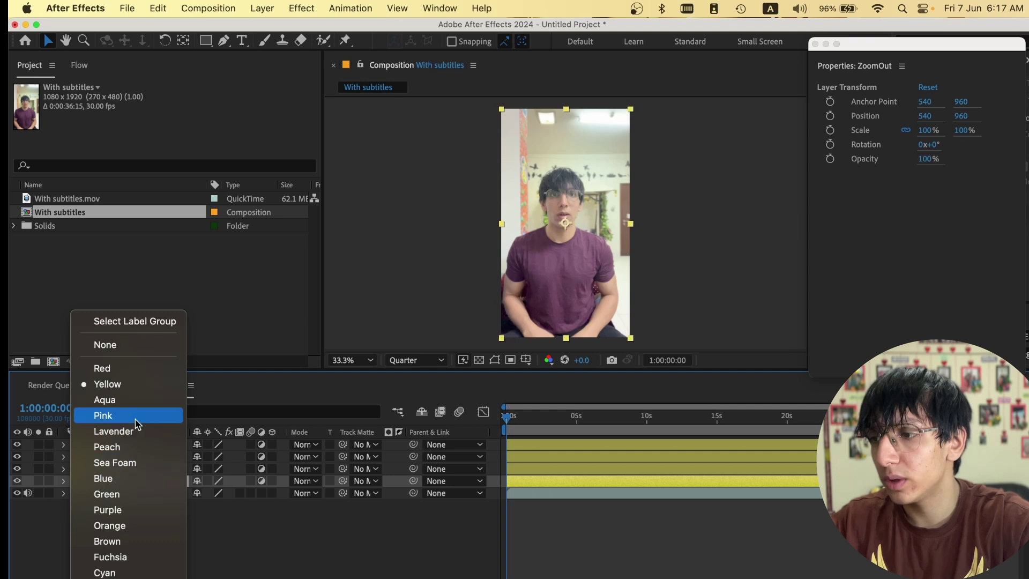
left_click(107, 415)
left_click(395, 467)
left_click(75, 469)
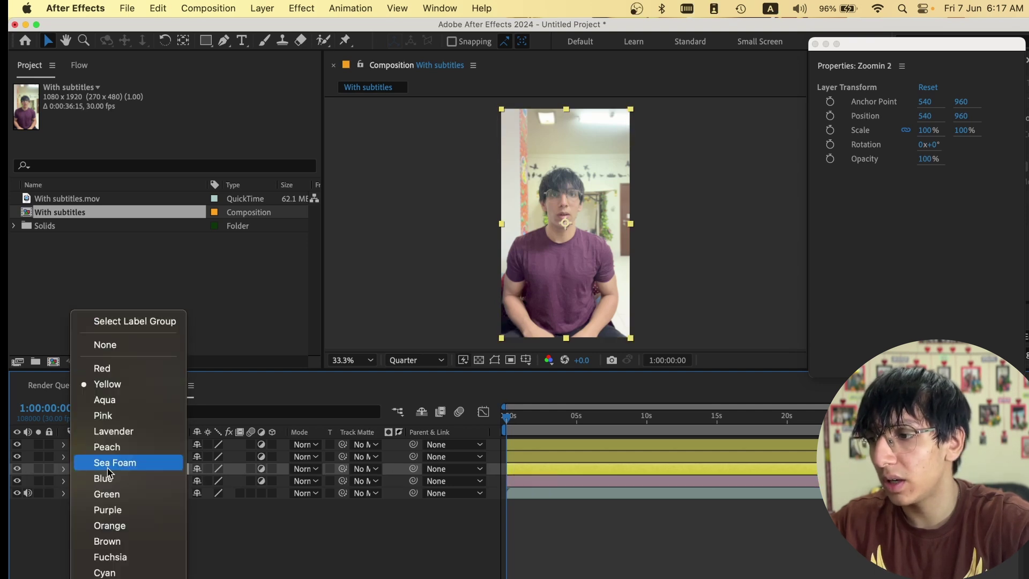
left_click(110, 446)
left_click(75, 468)
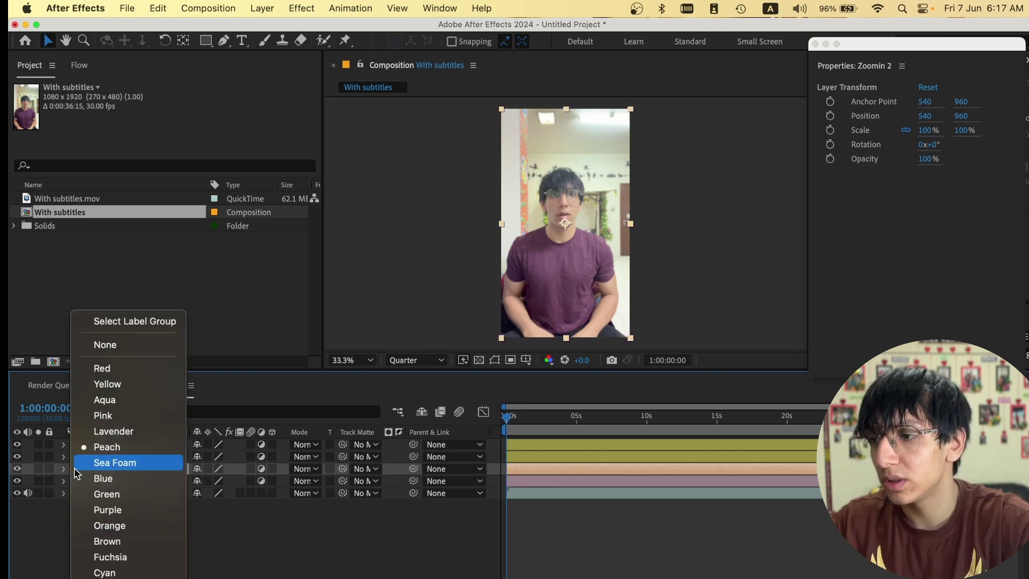
left_click(133, 541)
left_click(553, 545)
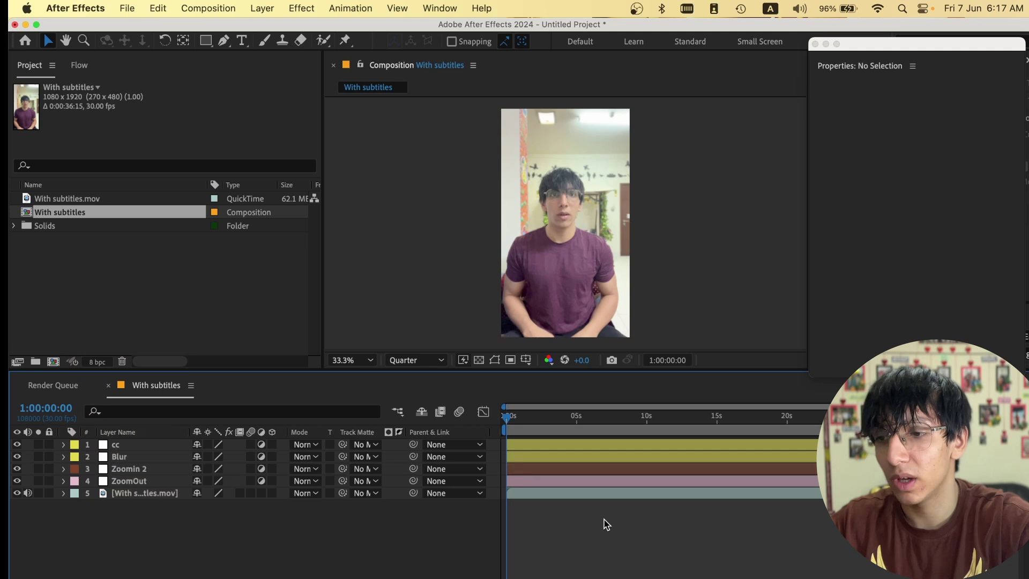
Add a black solid above the cc layer and rename it CInemactic
left_click(525, 448)
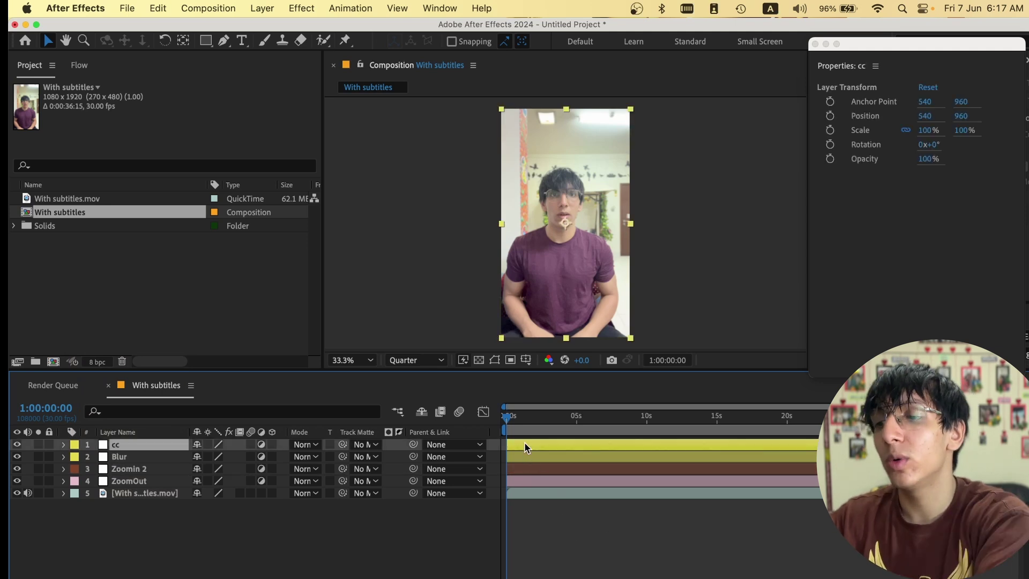
key("super+y")
key("Return")
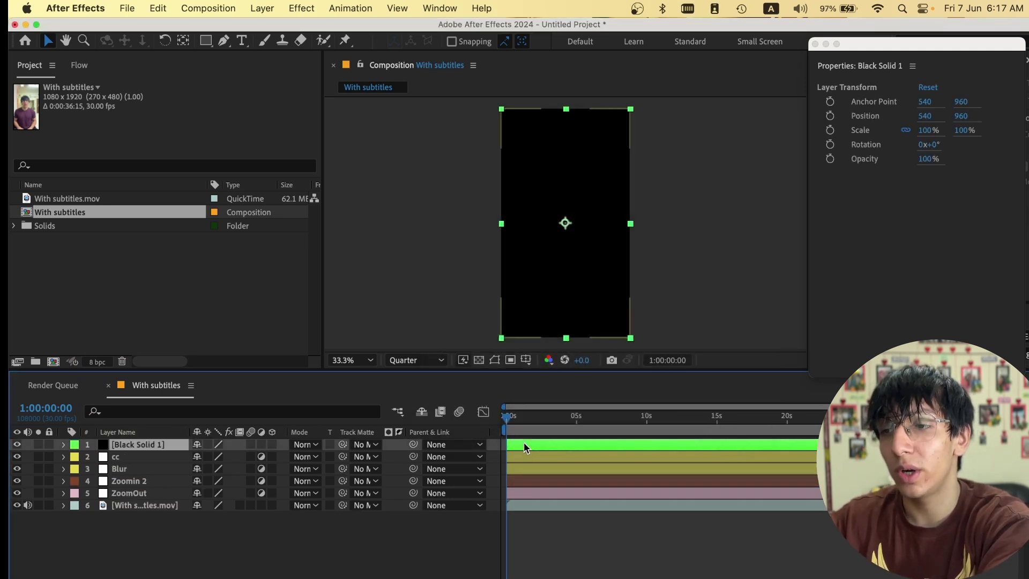
key("Return")
type("Cinemacti")
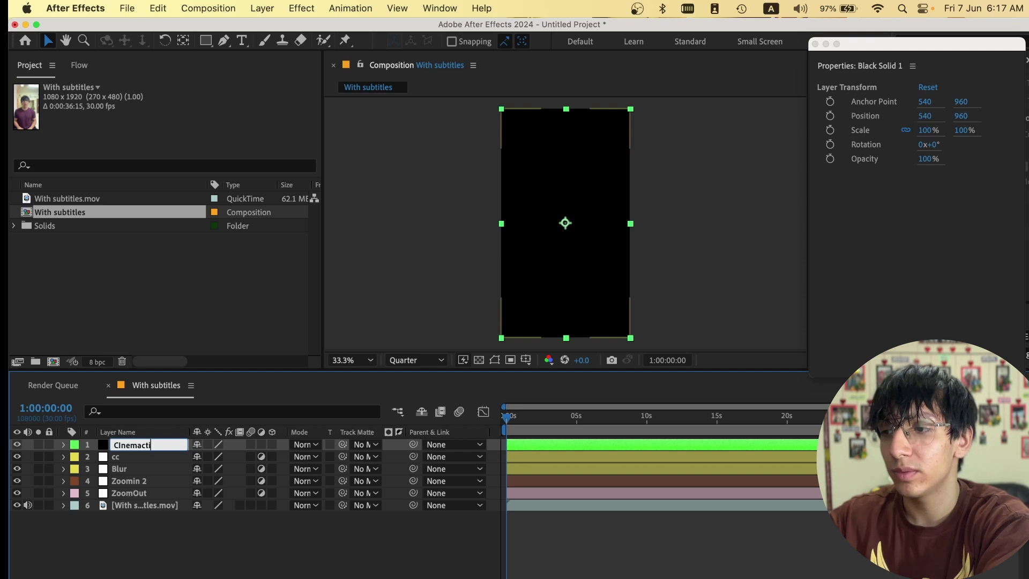
type("c")
key("Return")
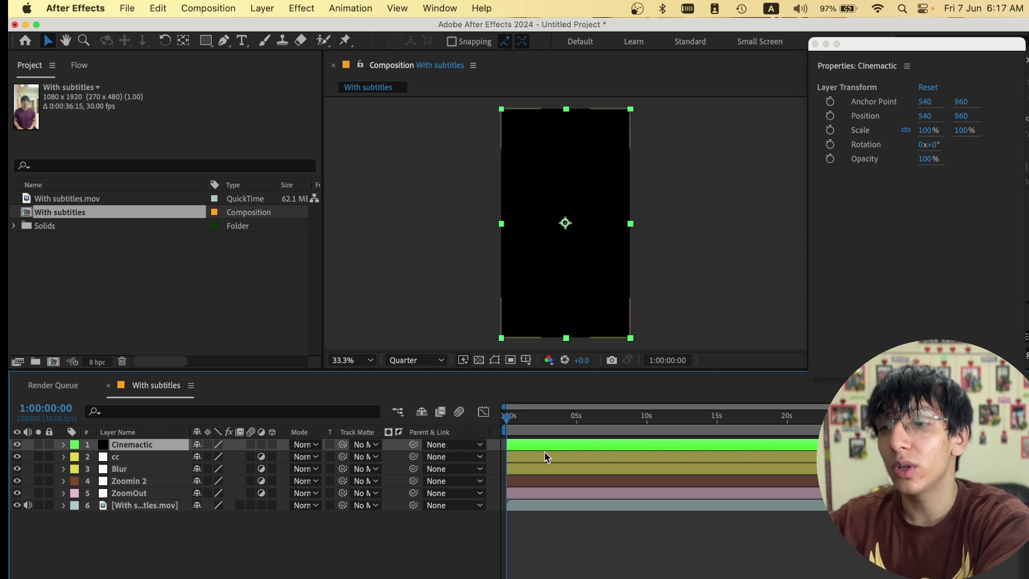
Apply the CinematicOpening preset to the CInemactic solid
key("ctrl+space")
type("cine")
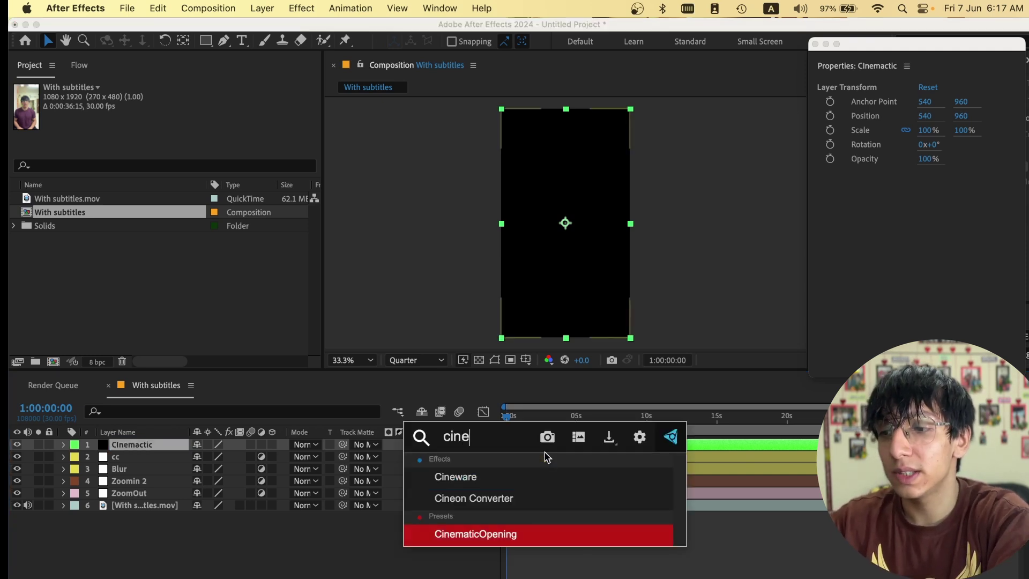
key("Return")
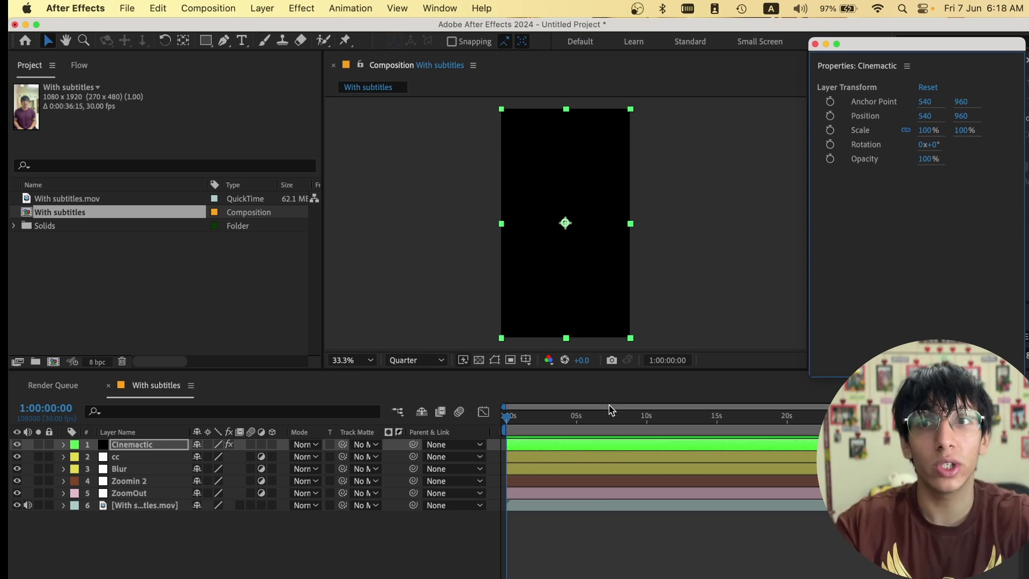
Set the CC Jaws Completion keyframe at 1:00:02:02 on the CInemactic layer to 76%
key("u")
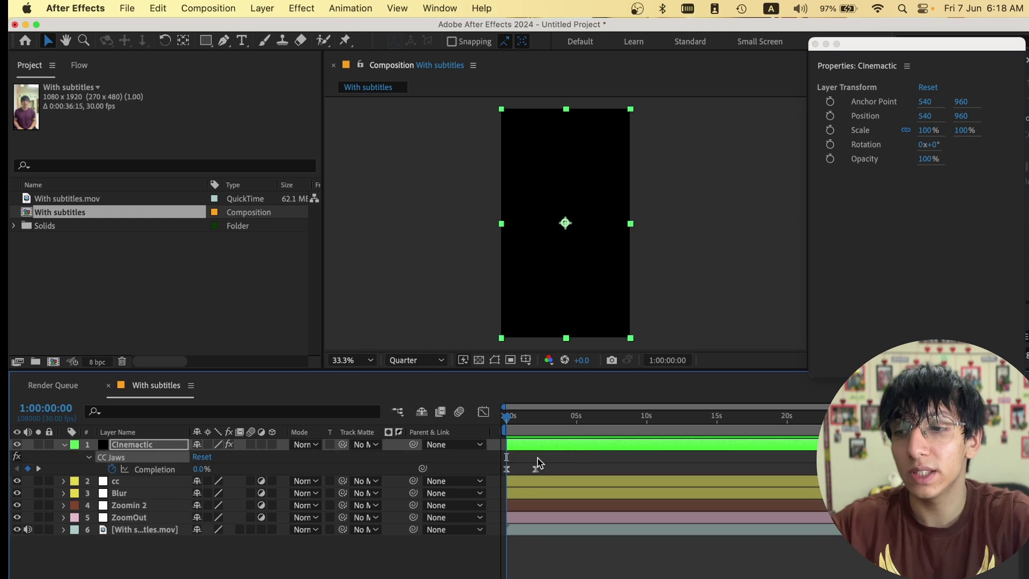
left_click_drag(507, 431, 536, 435)
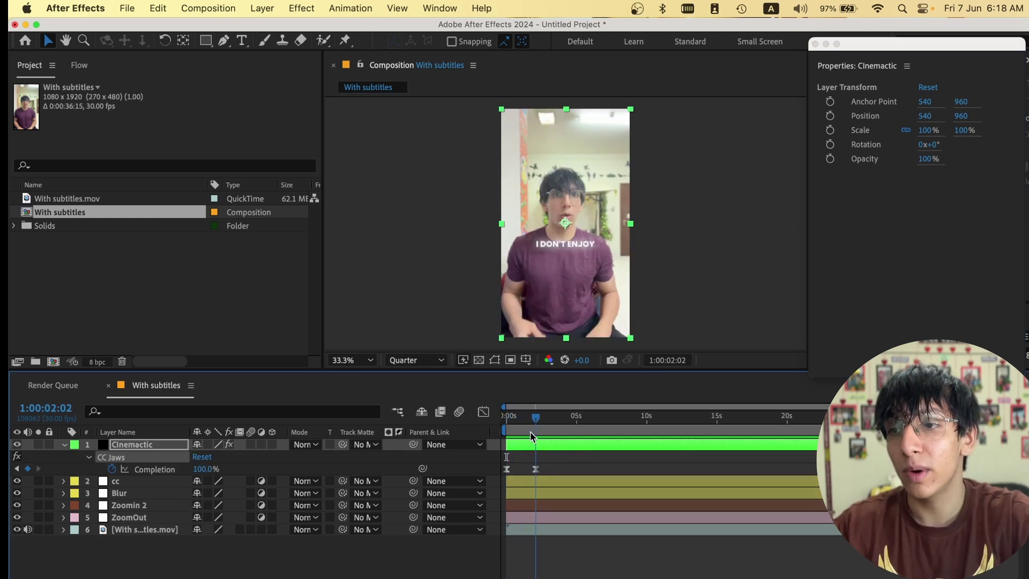
mouse_move(202, 476)
left_mouse_down()
mouse_move(184, 473)
mouse_move(194, 470)
left_mouse_up()
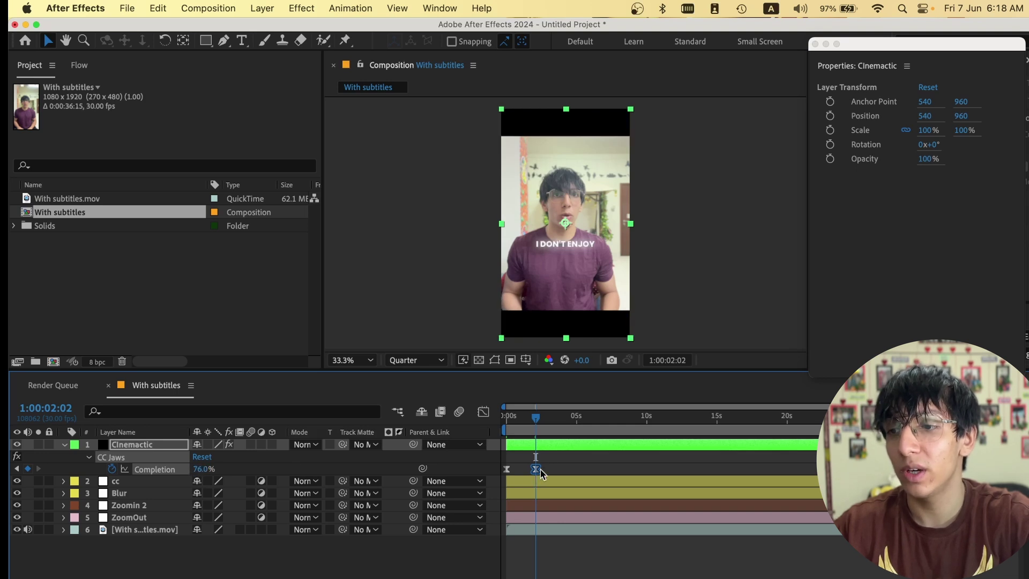
left_click(563, 445)
key("u")
Apply the custom CC colour preset to the cc adjustment layer
left_click(547, 459)
key("ctrl+space")
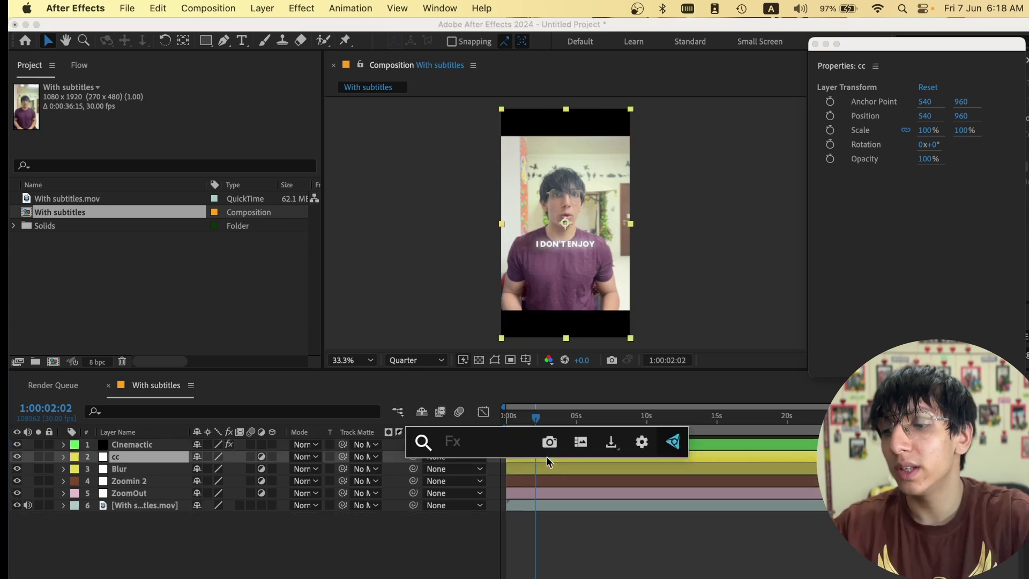
type("arpit")
key("Return")
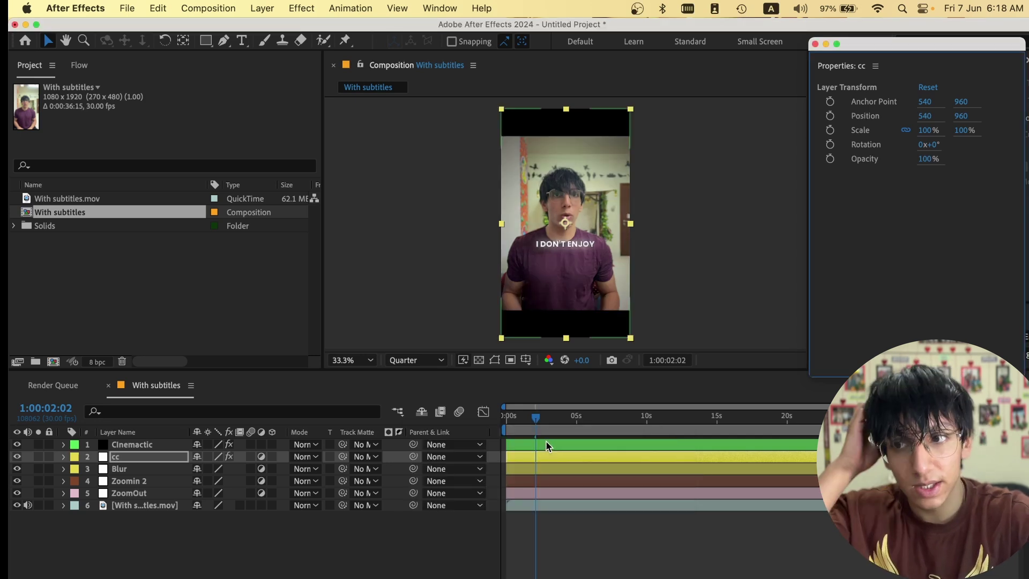
left_click(525, 530)
key("u")
Apply the custom Blur preset to the Blur adjustment layer
left_click(552, 493)
key("ctrl+space")
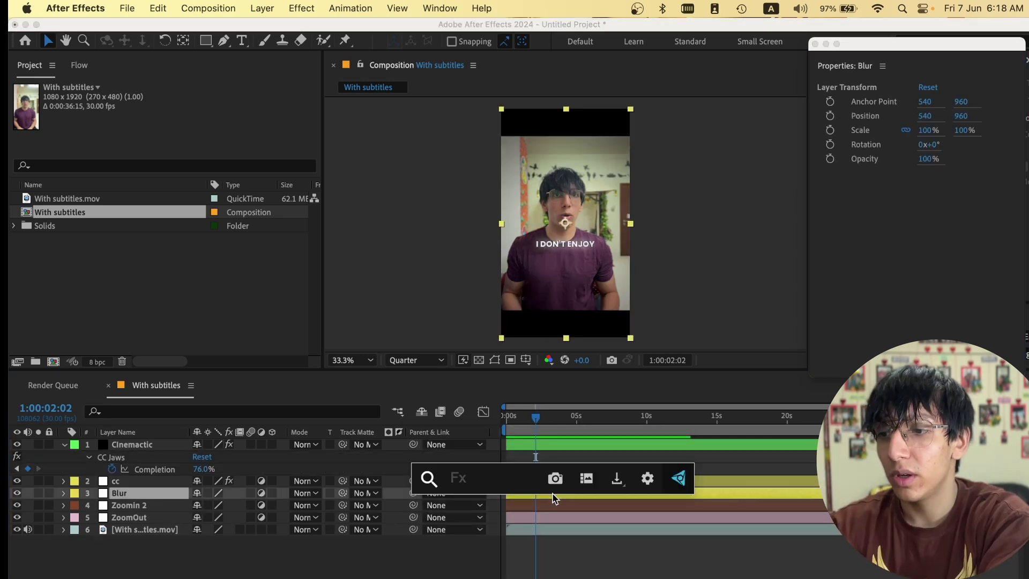
type("arpi")
key("Down")
key("Down")
key("Down")
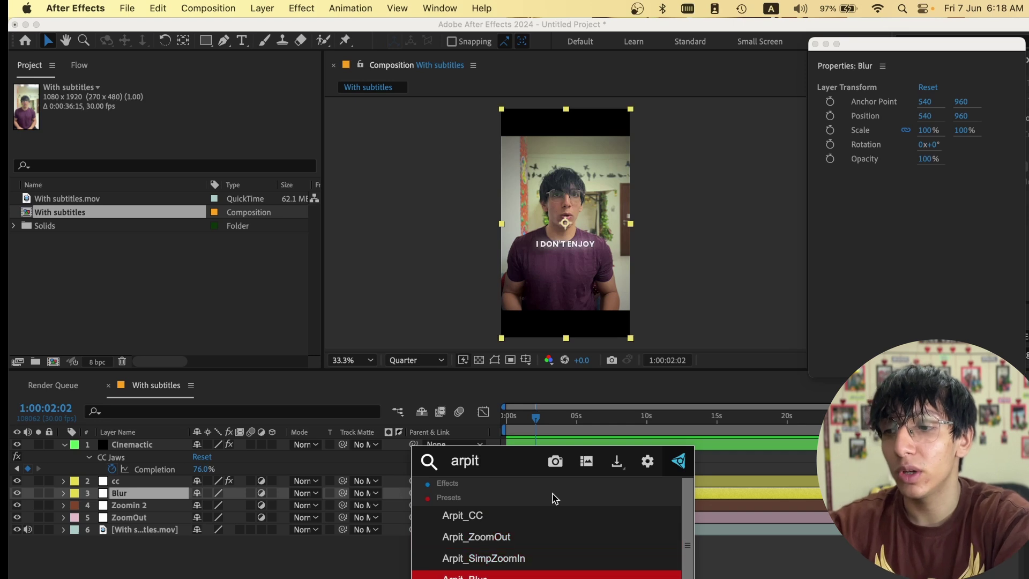
key("Return")
Shift the Blur layer's Exposure and Blur Radius keyframes to the composition start and move the last Exposure keyframe slightly earlier
left_click(554, 498)
key("u")
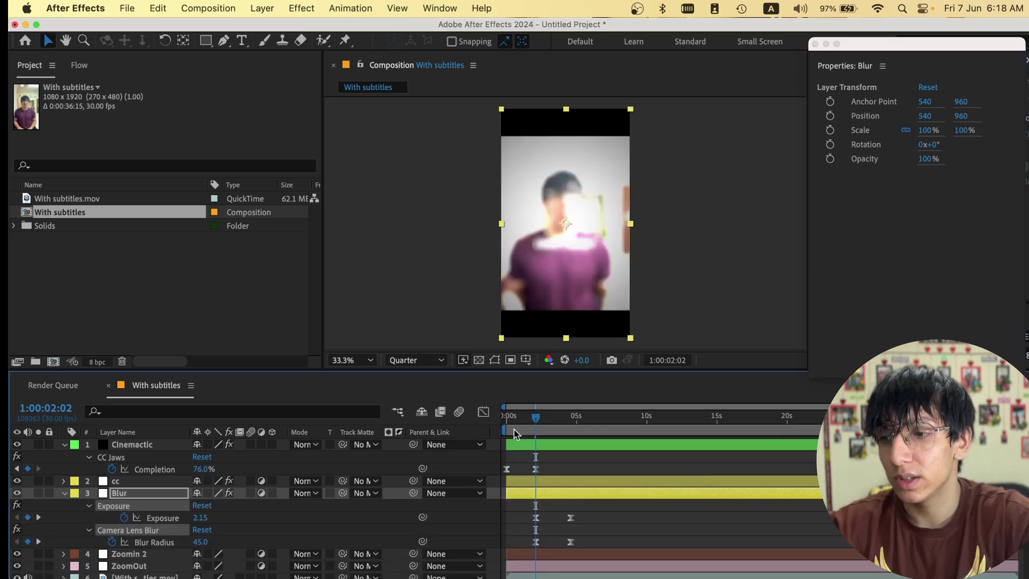
key("Home")
left_click_drag(619, 512, 520, 555)
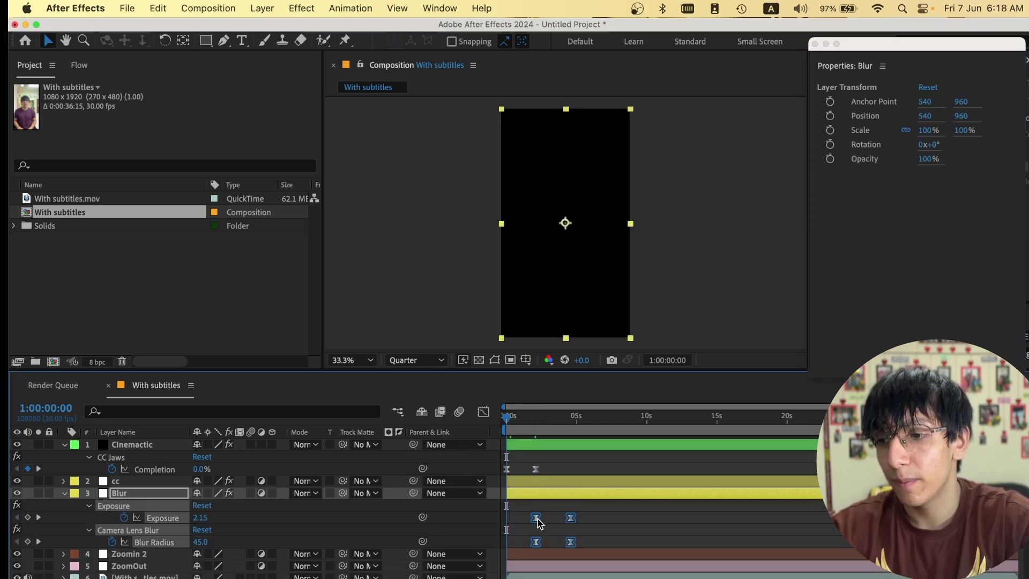
mouse_move(539, 519)
left_mouse_down()
mouse_move(516, 522)
mouse_move(533, 524)
left_mouse_up()
left_click(609, 512)
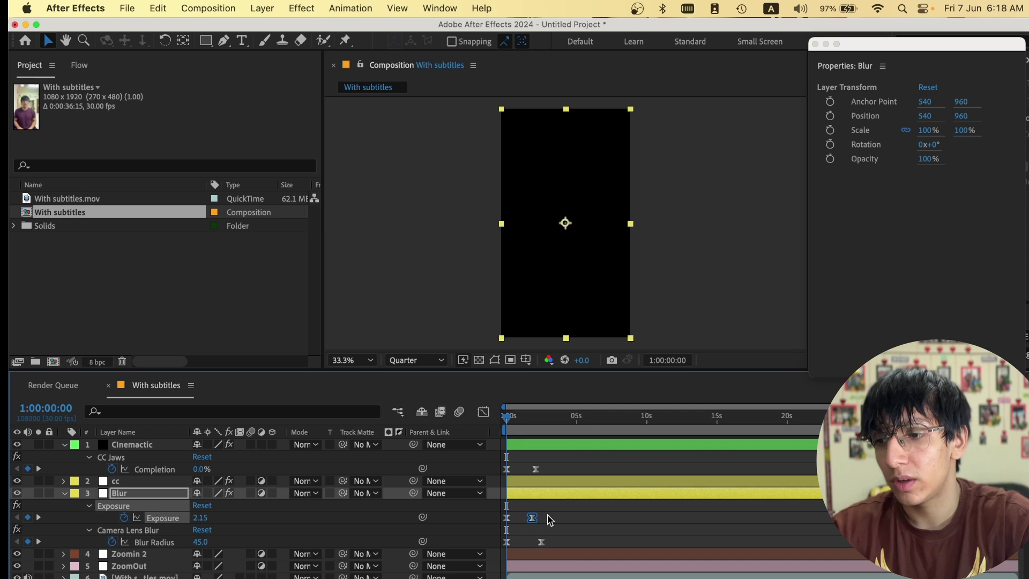
Play back the opening seconds to check the bars and blur animation
left_click(555, 517)
key("space")
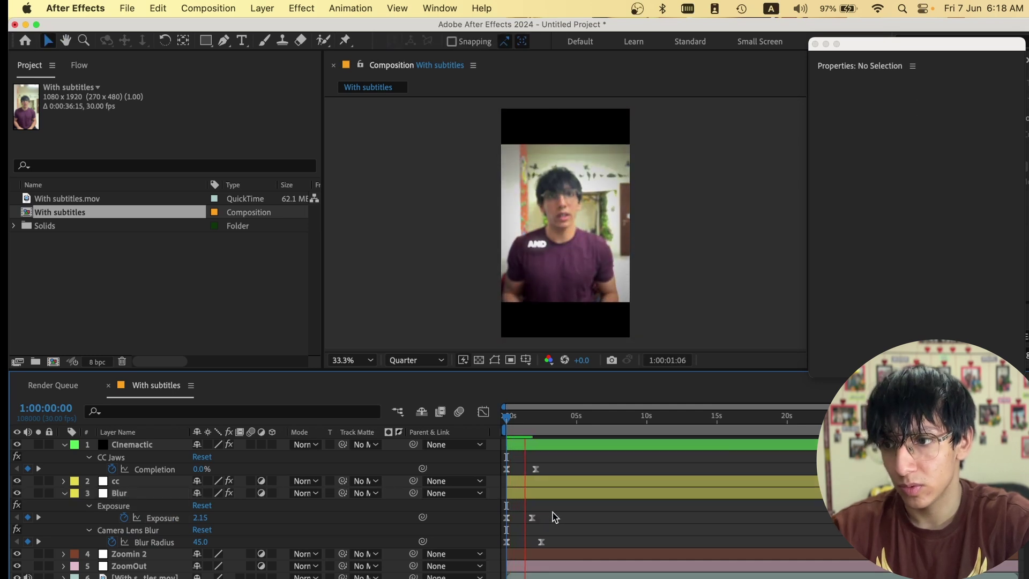
key("space")
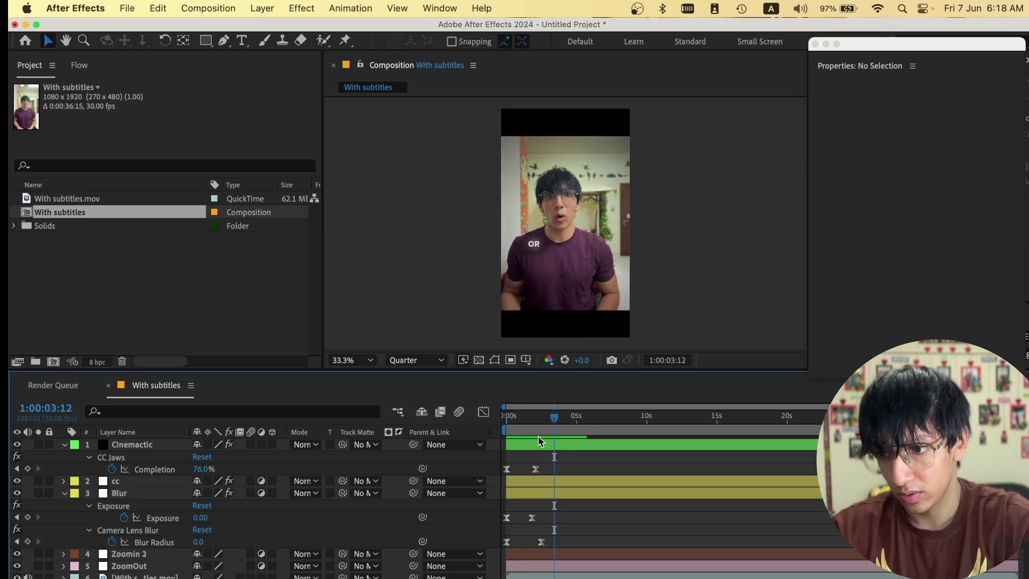
Split the Blur layer at 1:00:02:15, delete the part after it and collapse the layers' keyframe properties
left_click(563, 494)
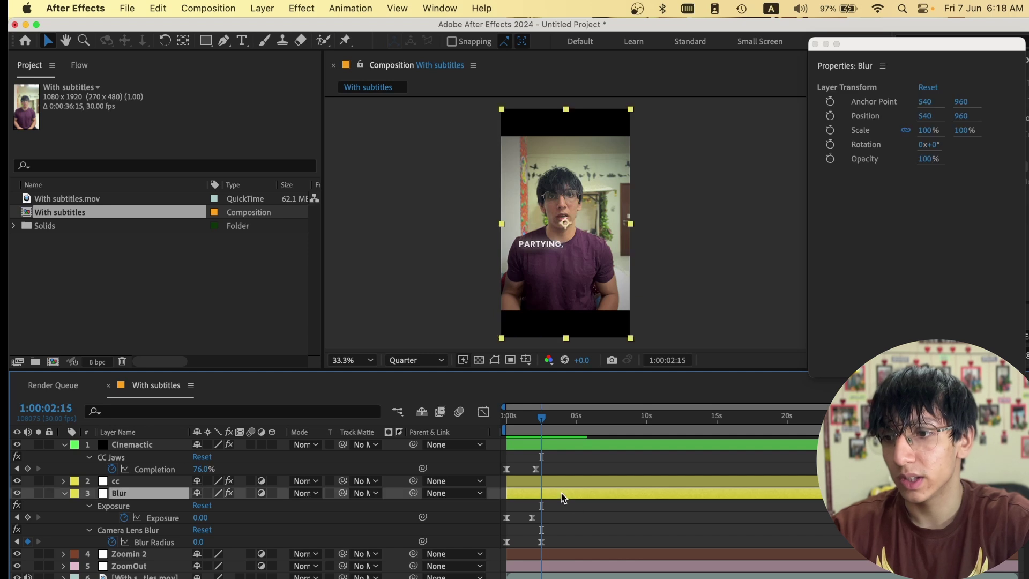
key("super+shift+d")
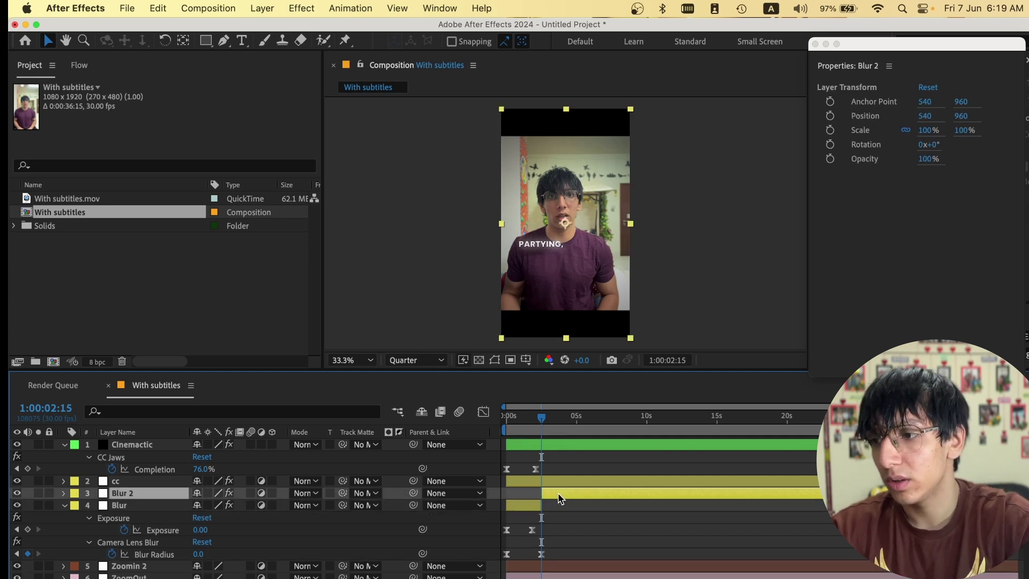
key("Delete")
key("u")
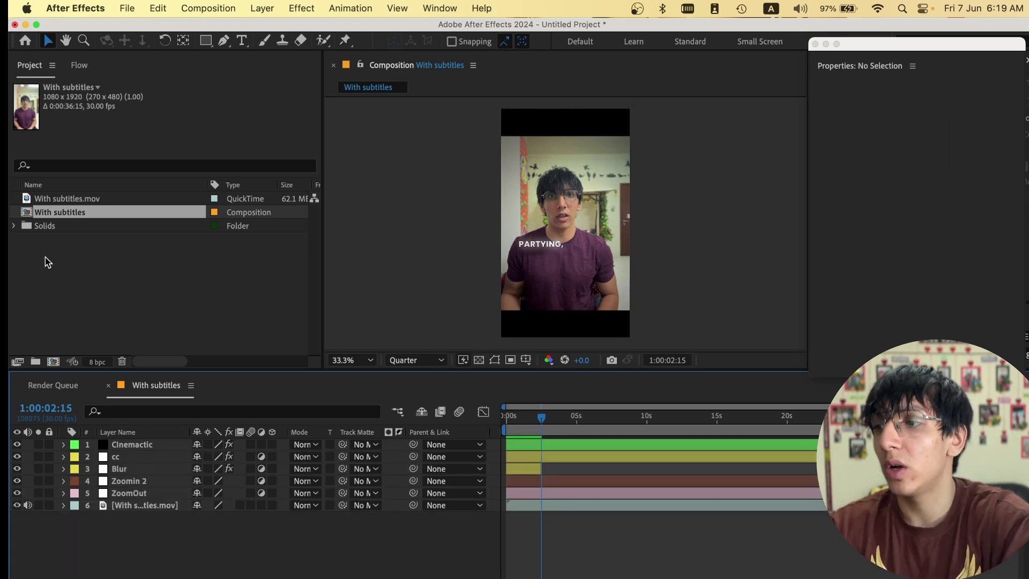
Hide the CInemactic, cc and Blur layers and apply the custom ZoomOut preset to the ZoomOut layer at the composition start
left_click_drag(17, 468, 18, 444)
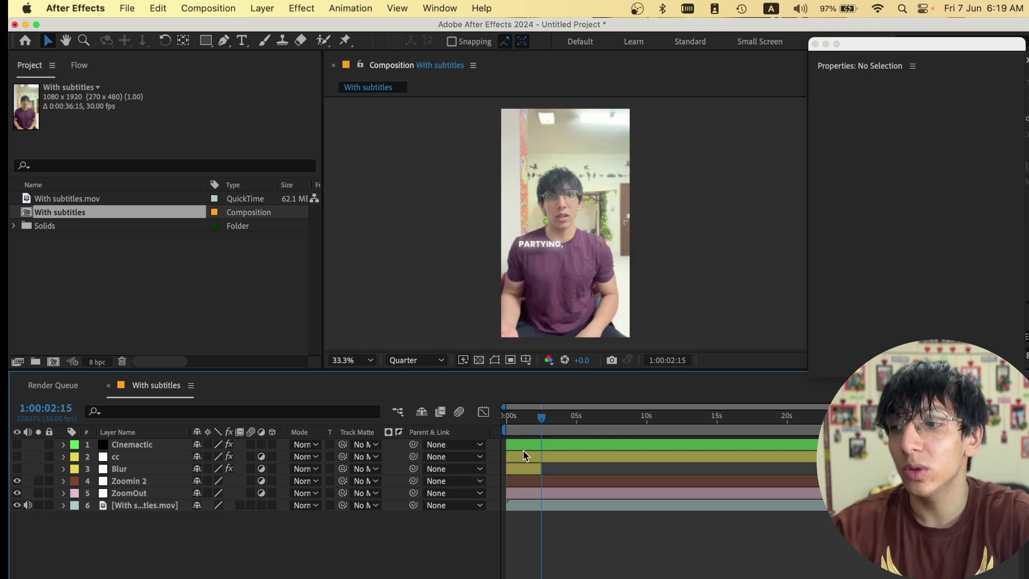
left_click(524, 490)
key("Home")
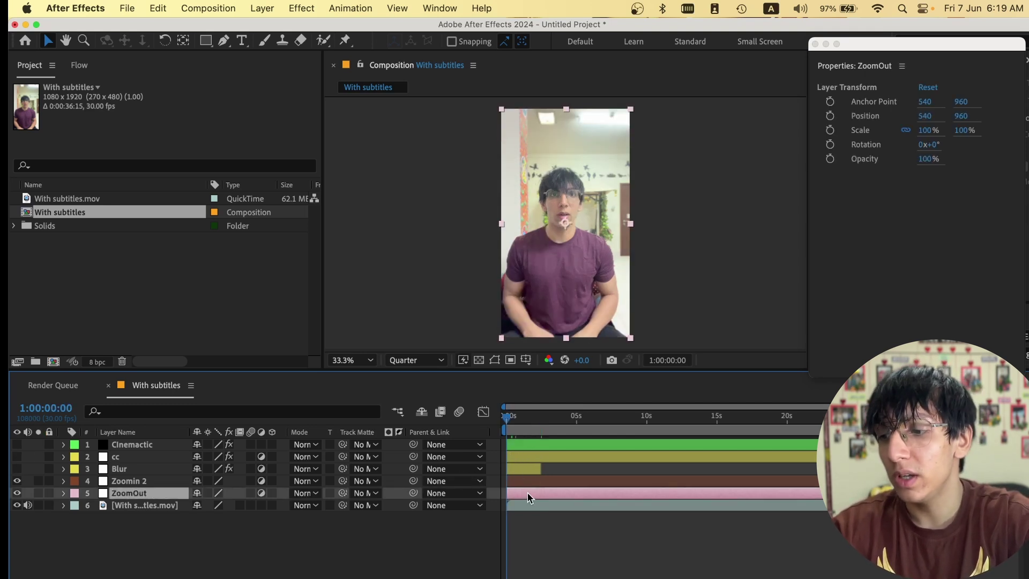
key("ctrl+space")
type("arpit")
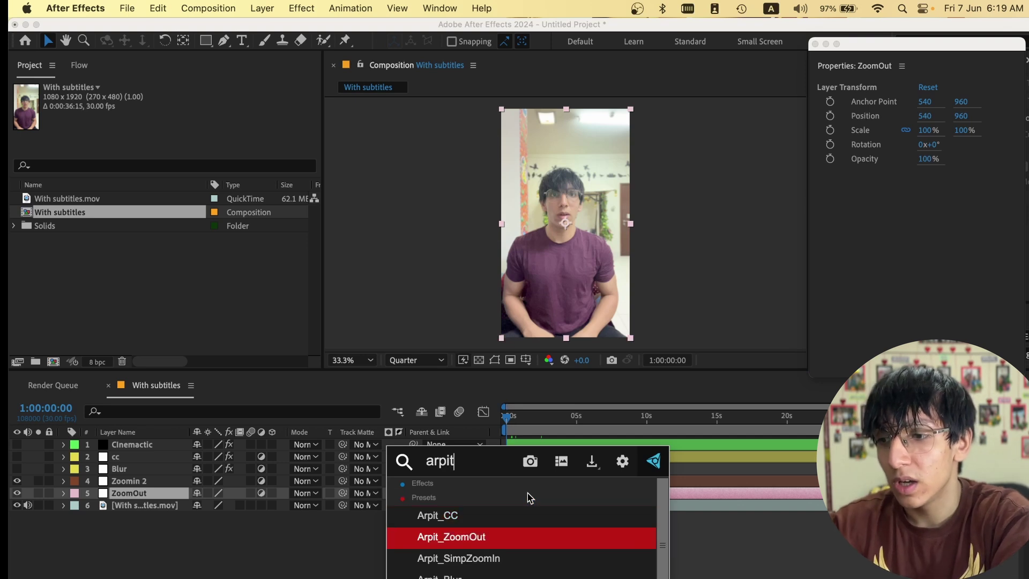
key("Return")
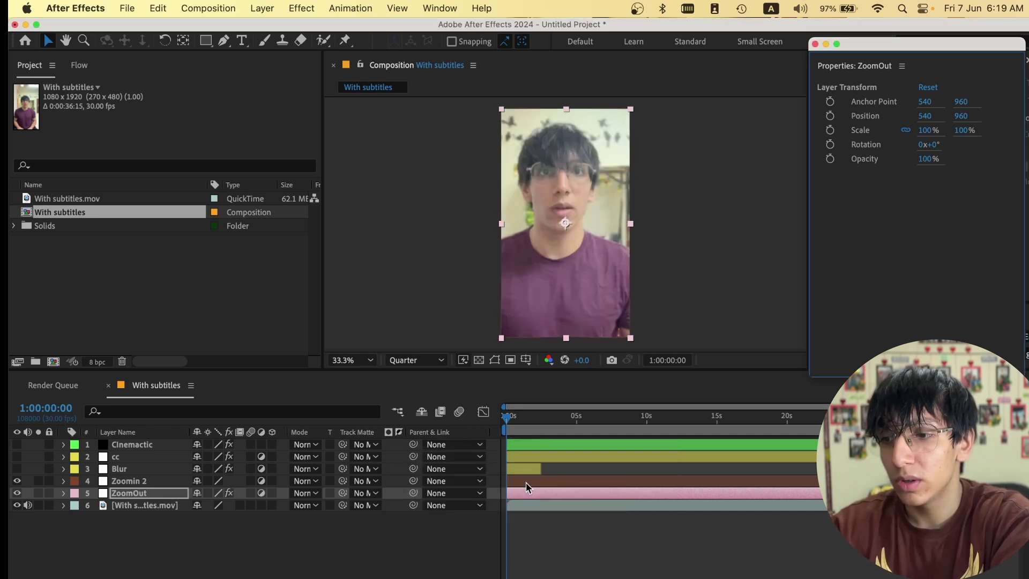
left_click(527, 484)
key("super+d")
key("super+z")
Try to apply the custom SimpZoomIn preset to the ZoomOut layer
left_click(524, 496)
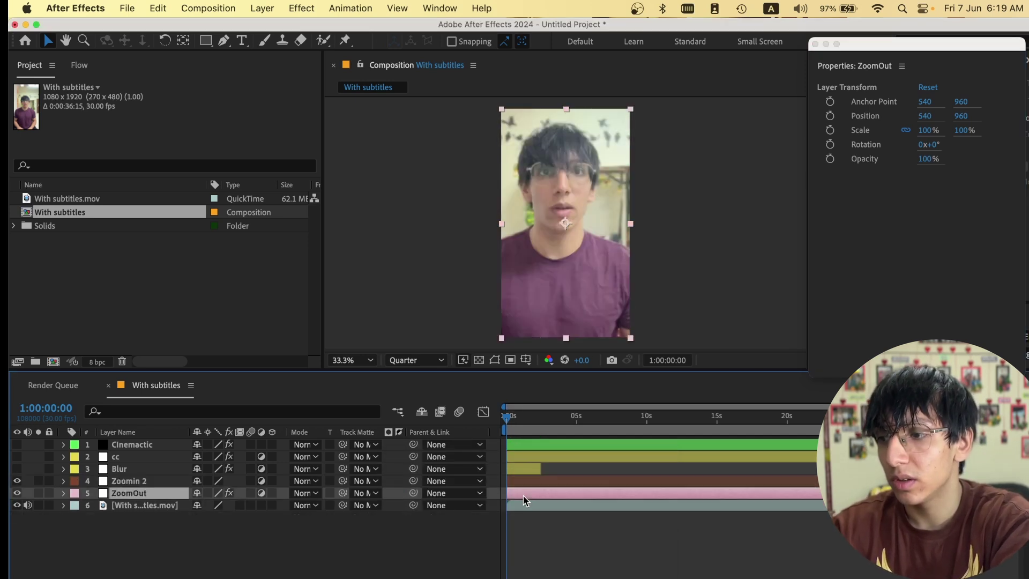
key("ctrl+space")
type("arpit")
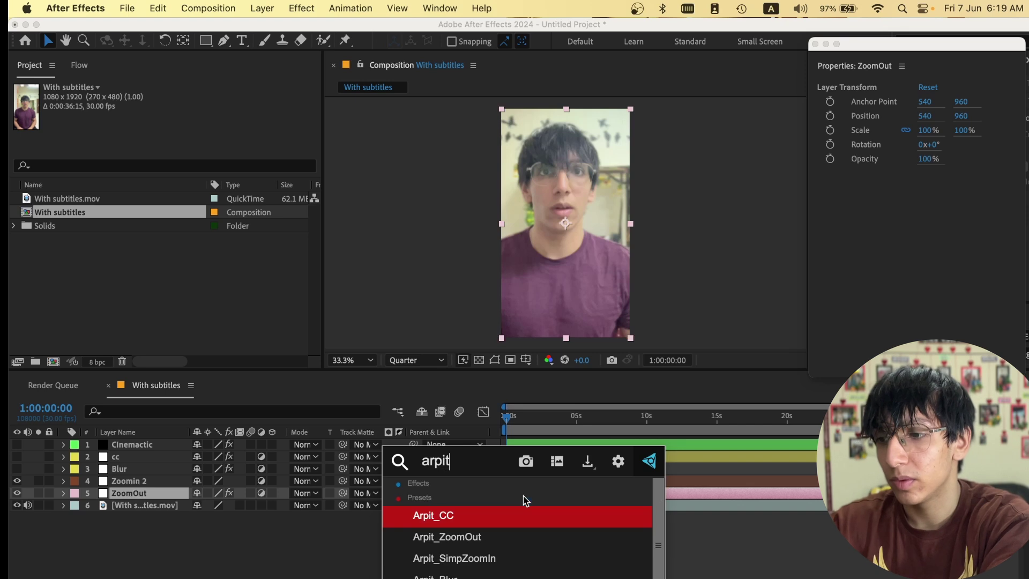
key("Down")
key("Down")
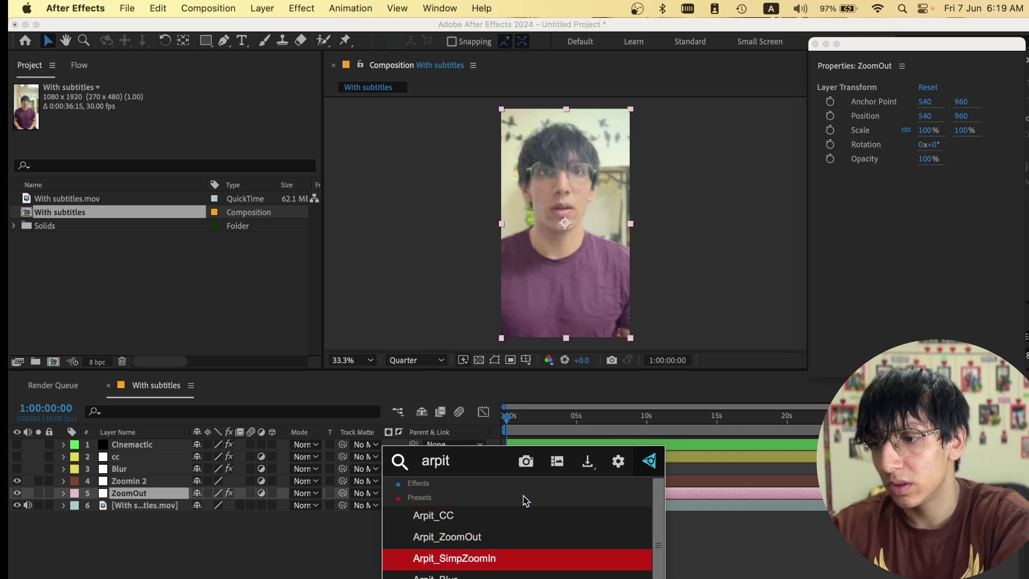
key("Return")
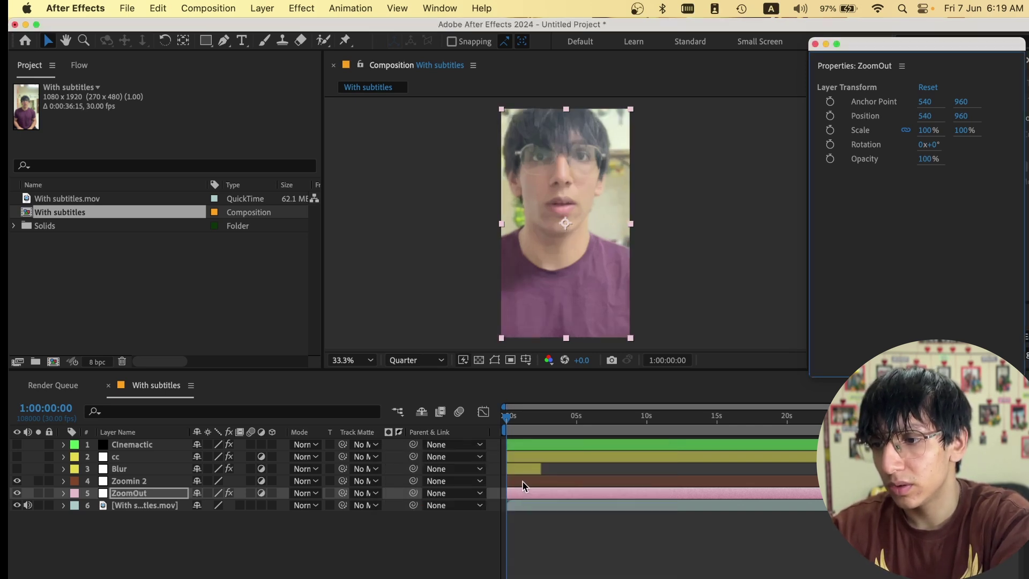
left_click(524, 484)
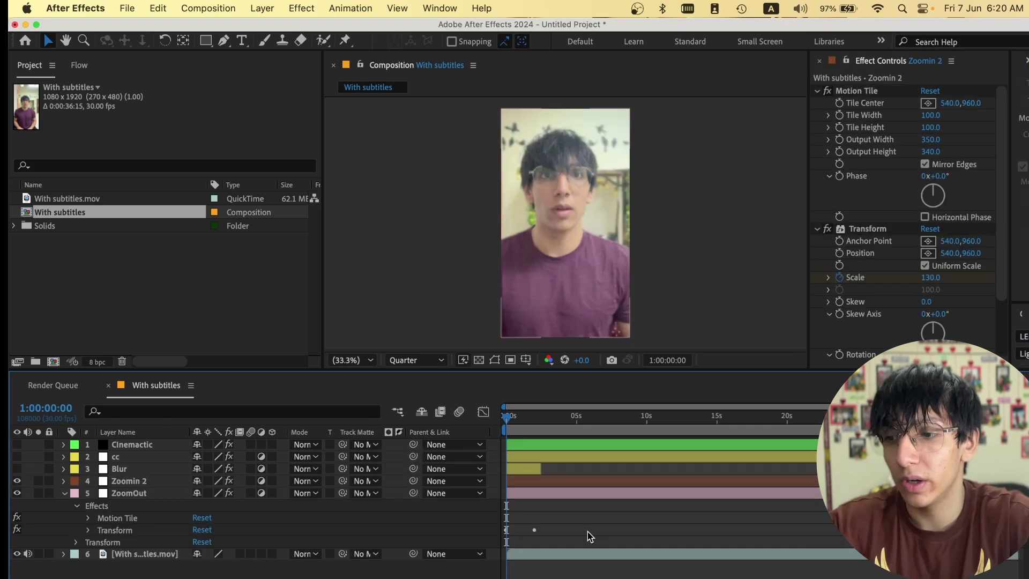
key("u")
key("u")
key("u")
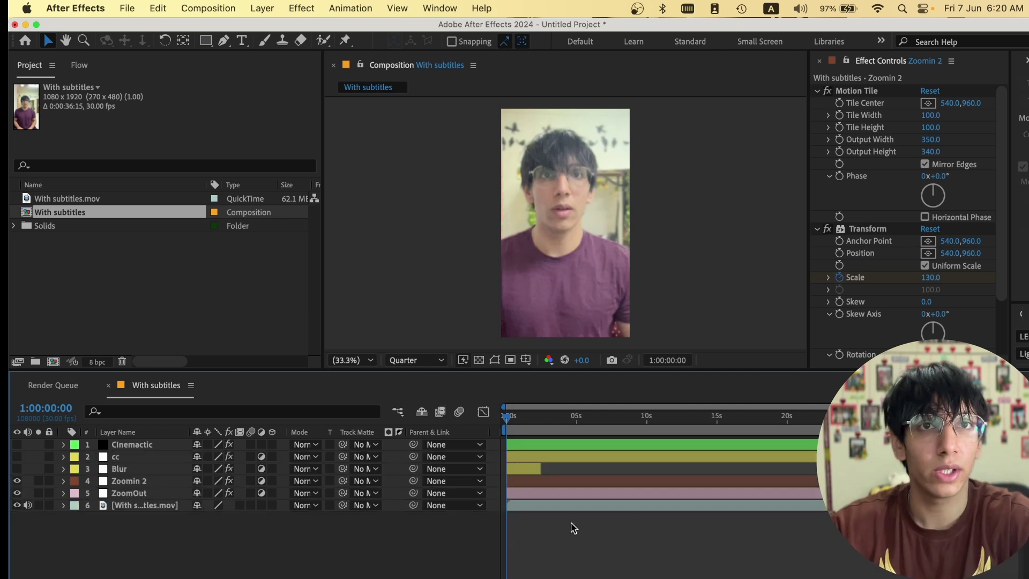
Create a new adjustment layer directly above the Zoomin 2 layer and apply the Transform effect to it
left_click(524, 481)
key("super+alt+y")
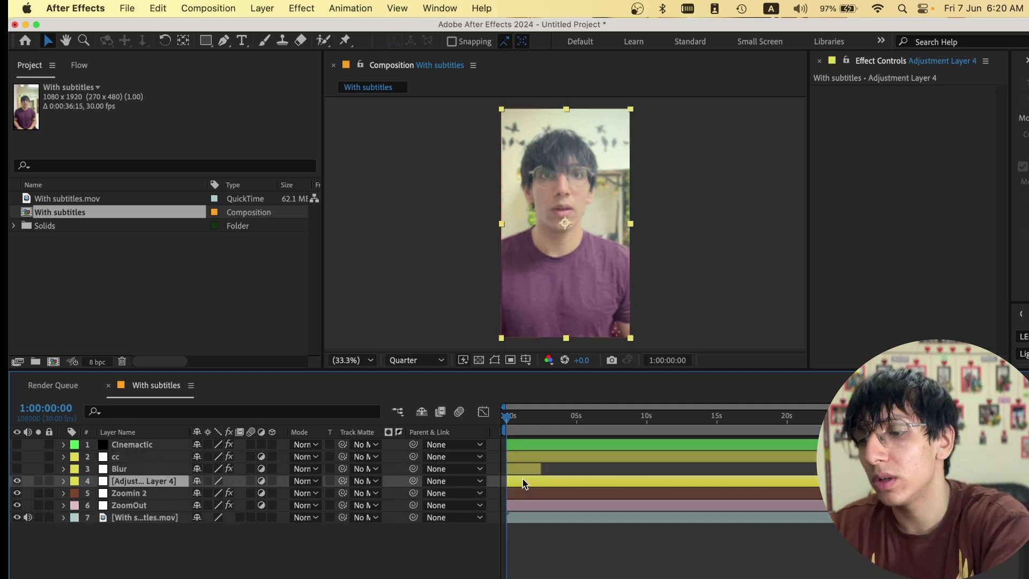
key("ctrl+space")
type("adj")
key("BackSpace")
key("BackSpace")
key("BackSpace")
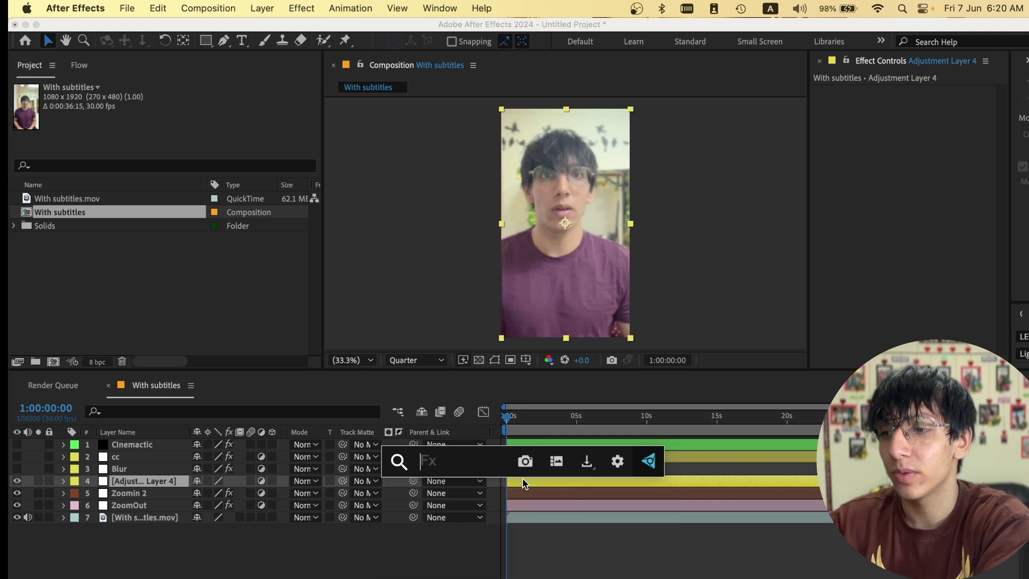
type("tran")
key("Return")
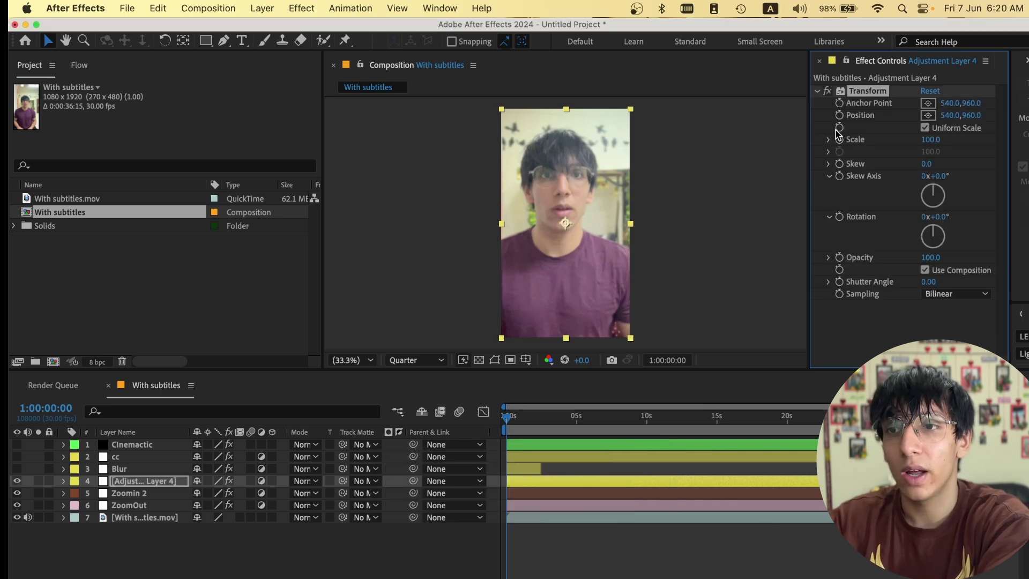
Add the expression wiggle(1,5) to the Position of the new adjustment layer's Transform effect
left_click(840, 116, "alt")
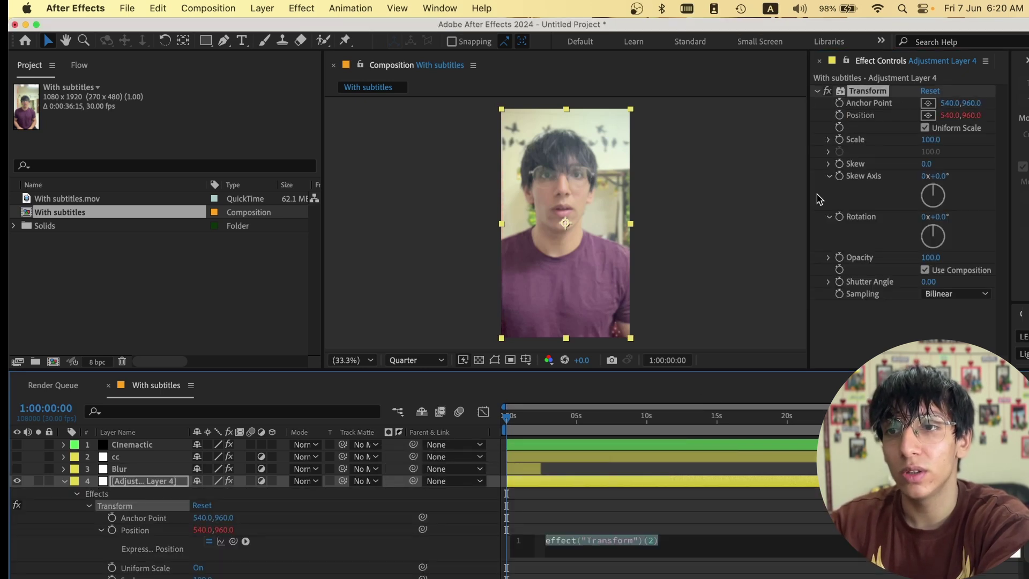
type("wiggl")
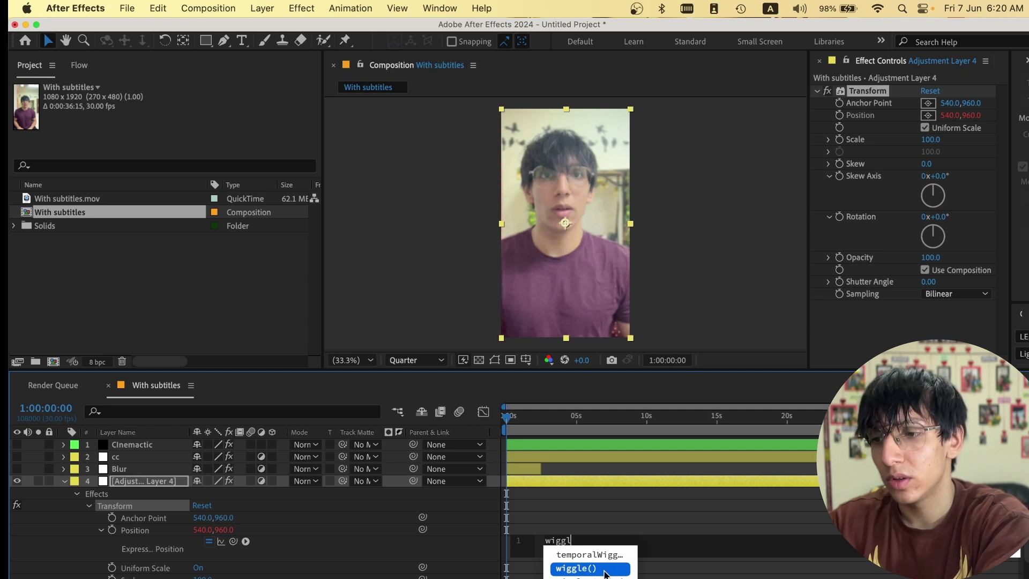
left_click(604, 570)
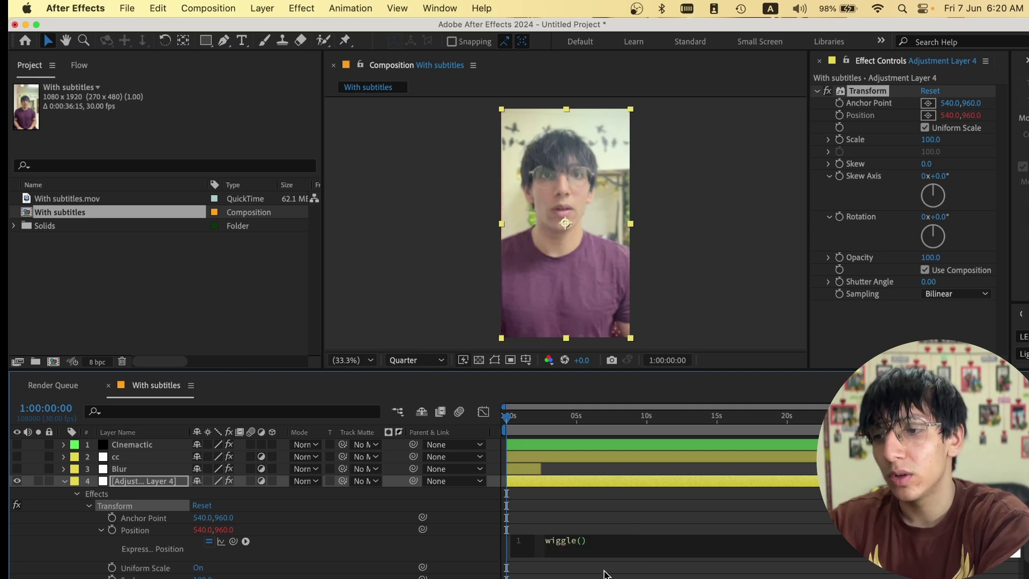
type("1,")
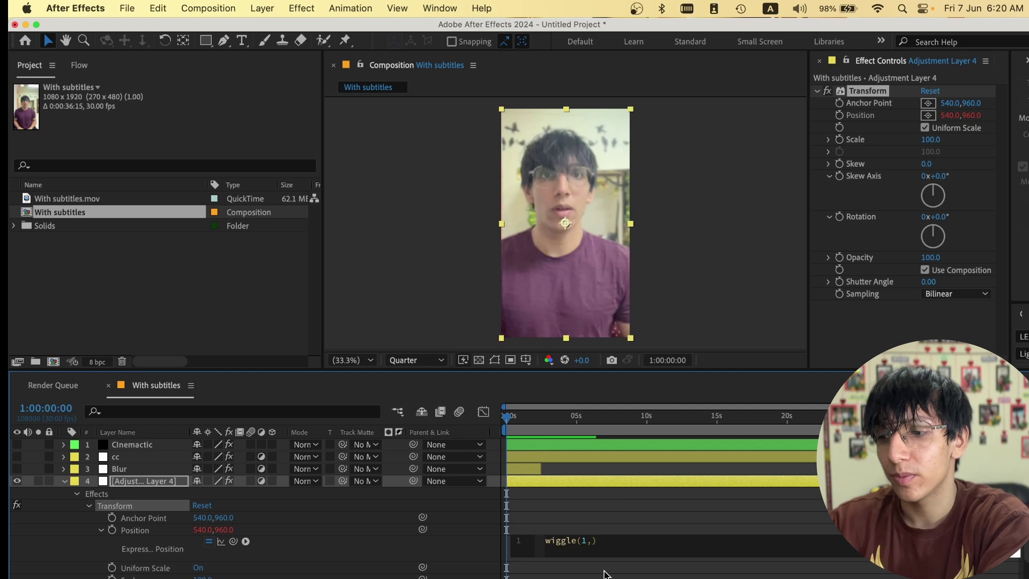
type("5")
left_click(604, 570)
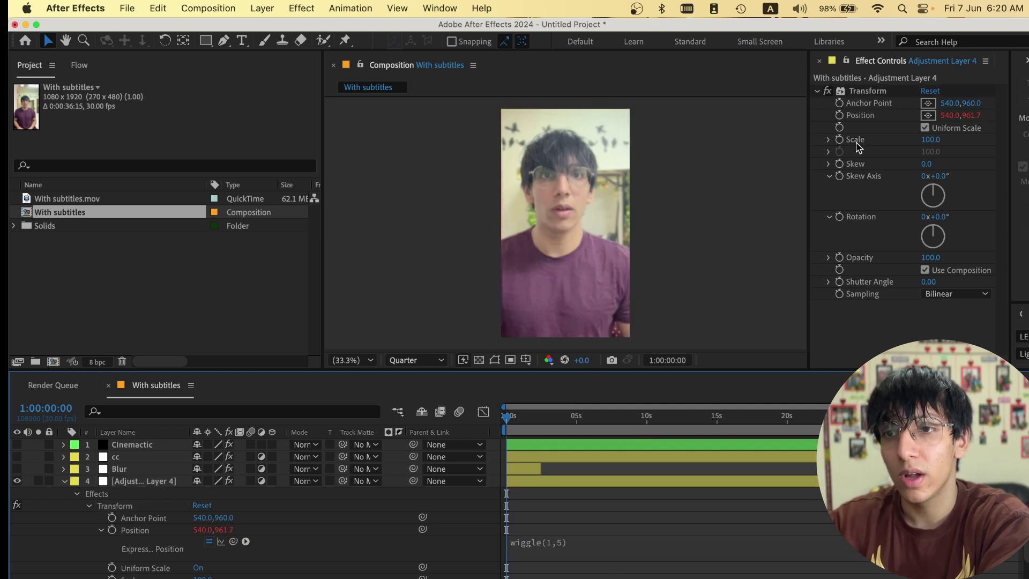
Add a wiggle expression to the Scale of the adjustment layer's Transform effect
left_click(840, 139, "alt")
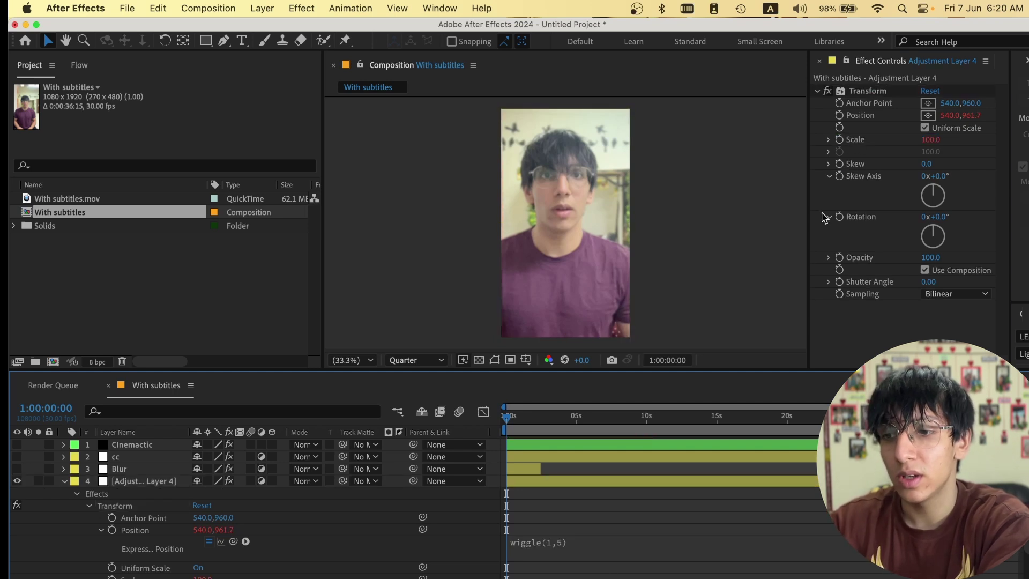
type("wig")
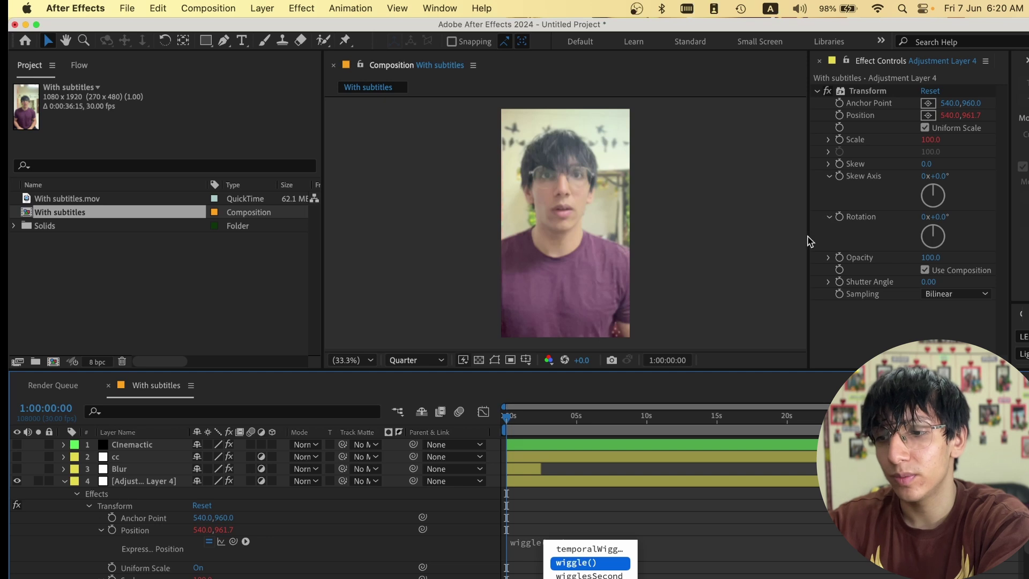
key("Return")
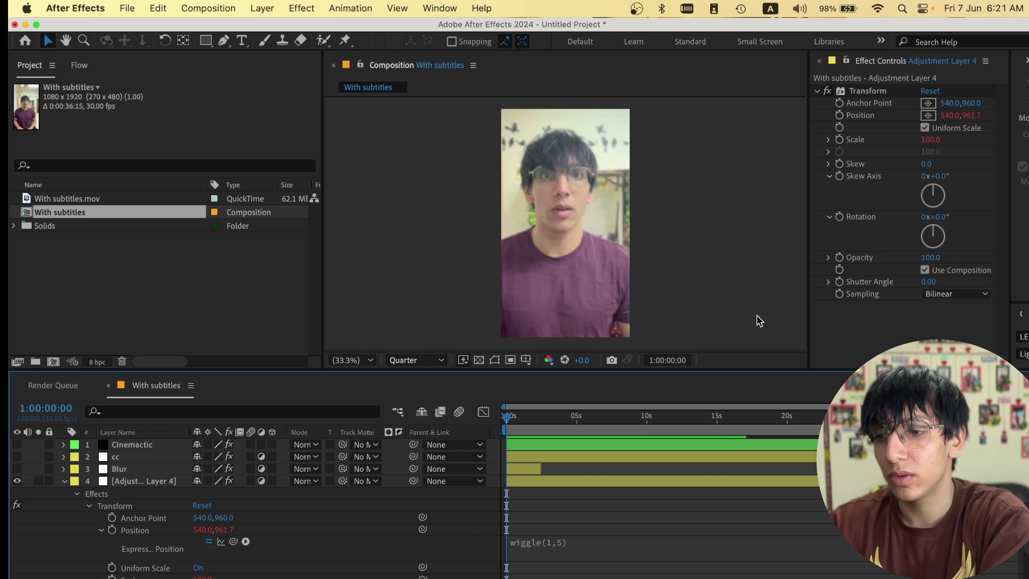
Collapse the adjustment layer's properties and play back the opening seconds to check the wiggle motion
left_click(538, 480)
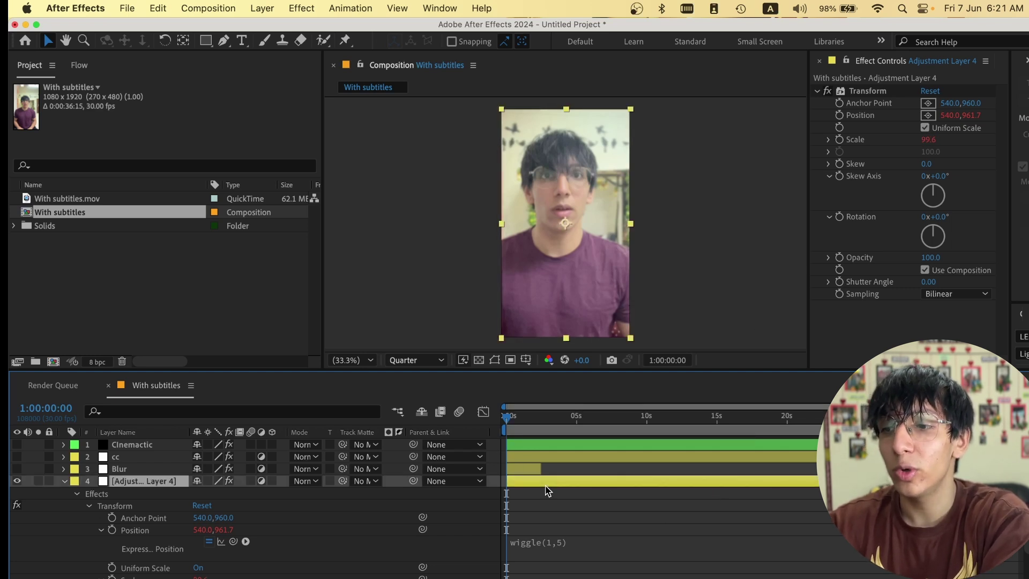
key("u")
key("space")
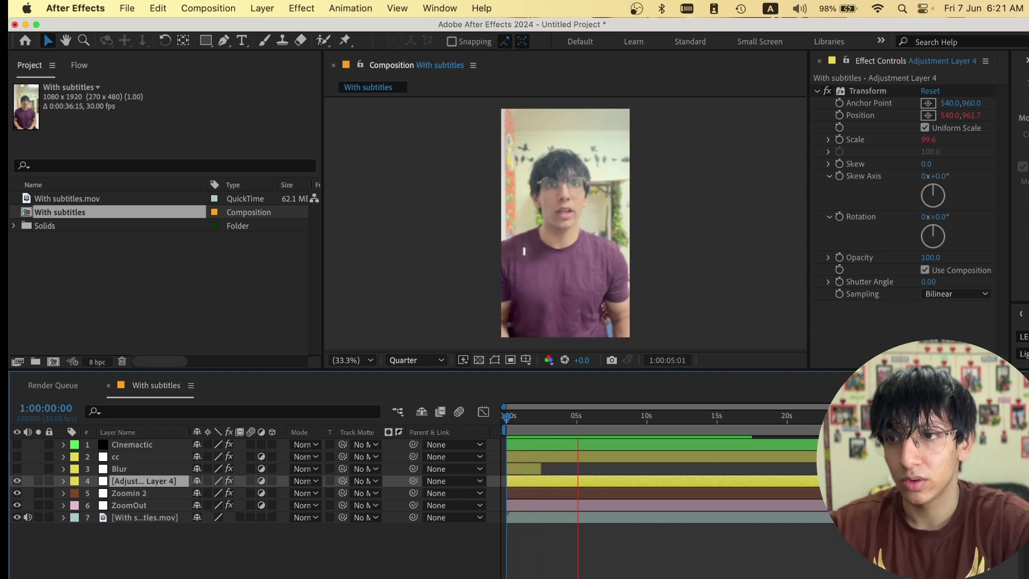
key("space")
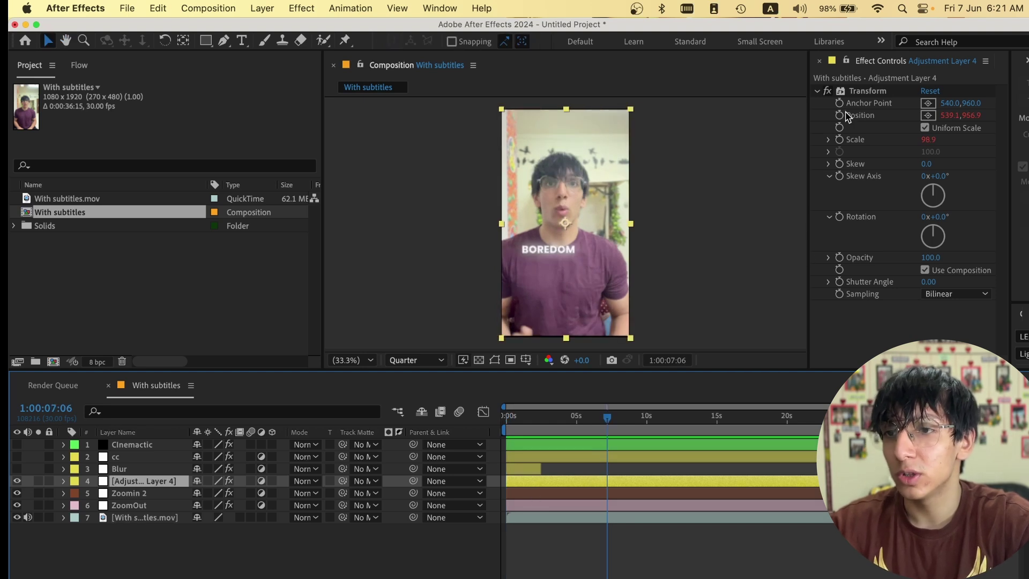
Replace the Transform effect's Scale expression on the adjustment layer with wiggle(1,3)
left_click(839, 140, "alt")
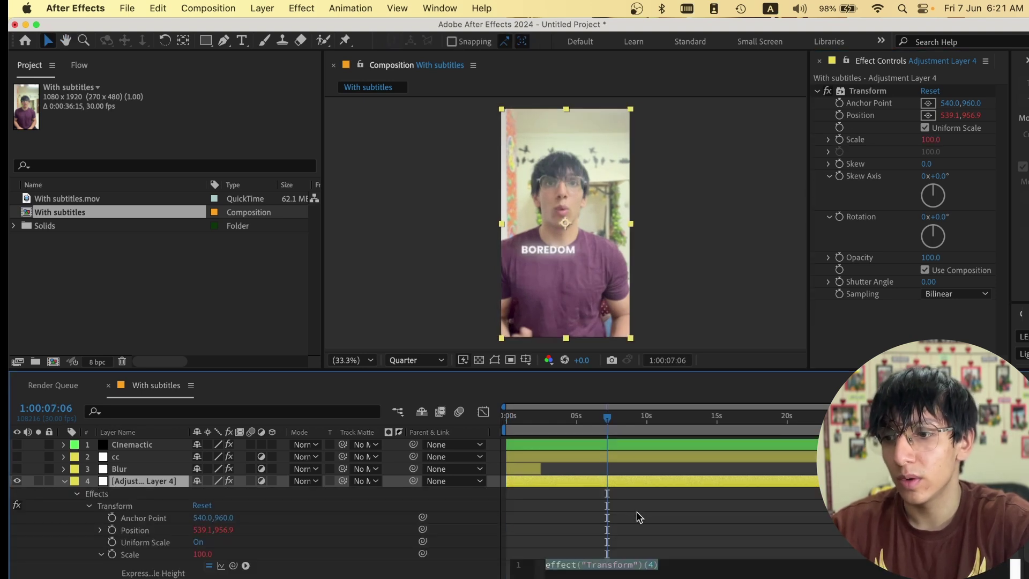
type("wig")
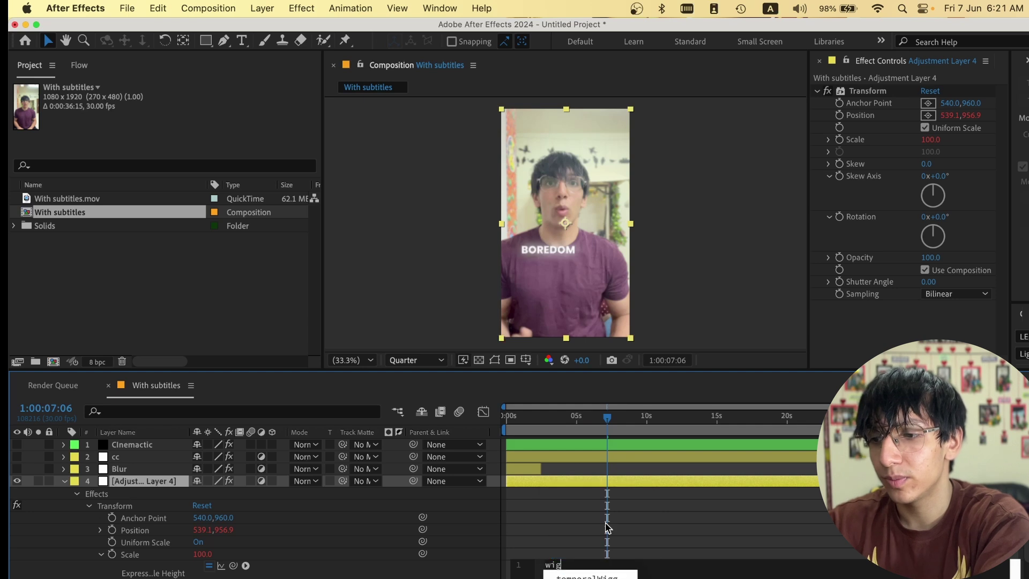
type("gle(")
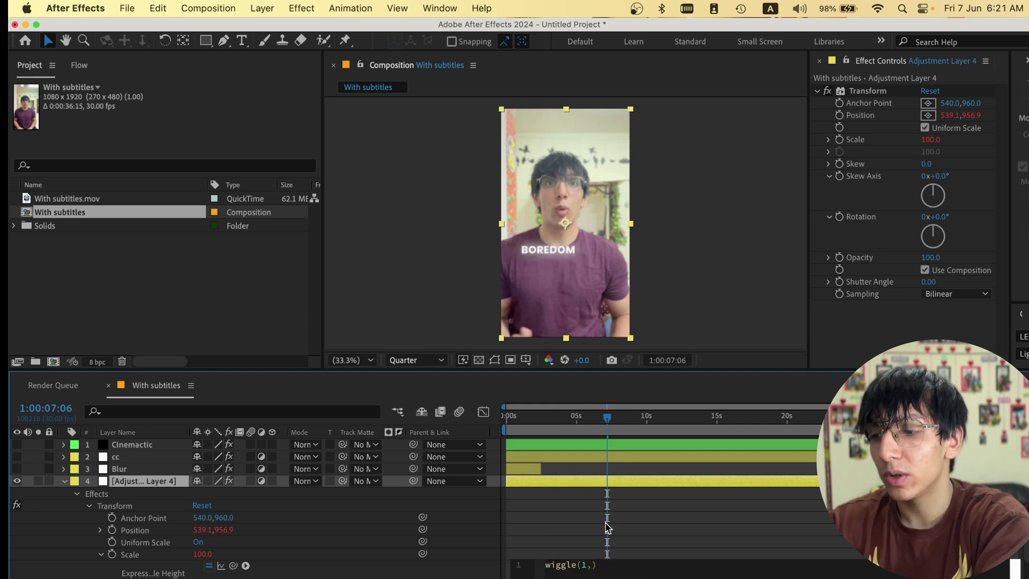
type("1,3")
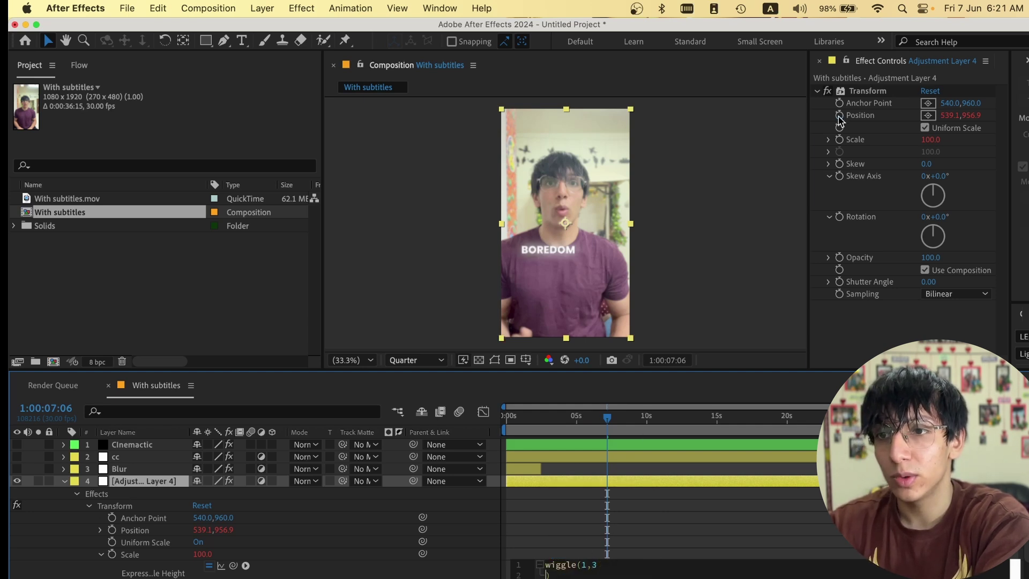
Re-enter the Transform effect's Position expression as wiggle(1,5) and collapse the adjustment layer's properties
left_click(840, 115, "alt")
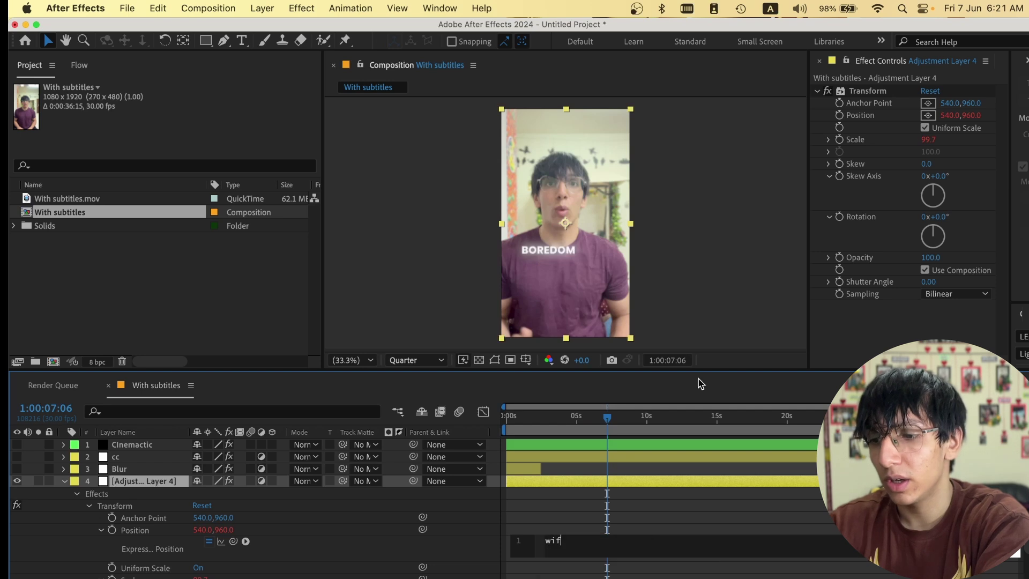
type("wiggle(1,5")
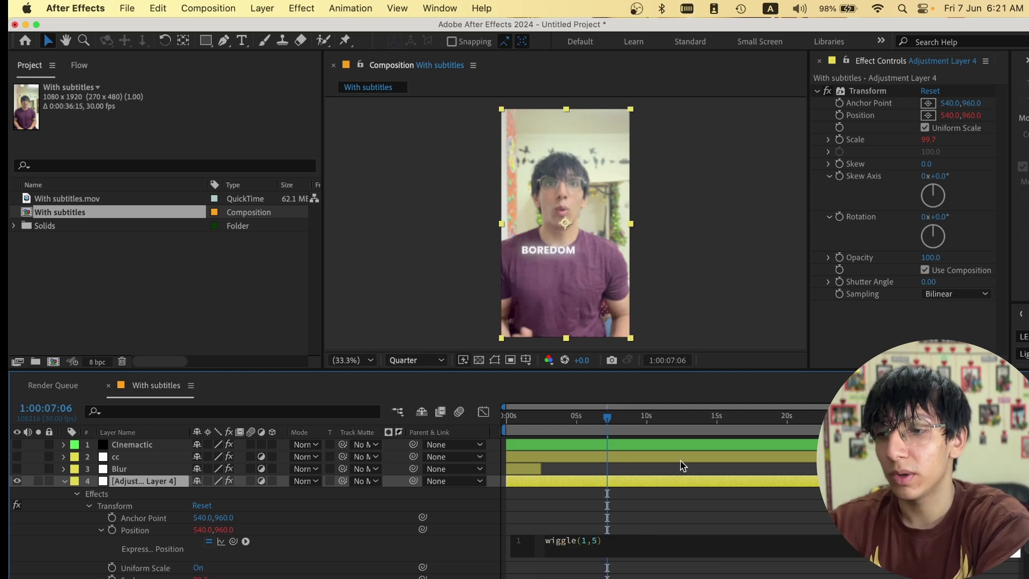
left_click(659, 512)
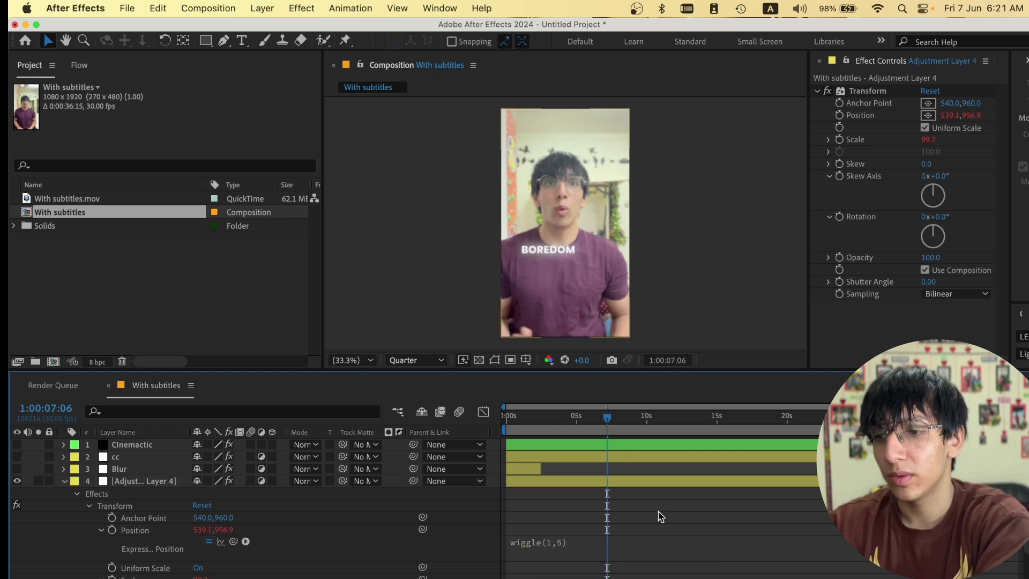
key("u")
key("u")
key("e")
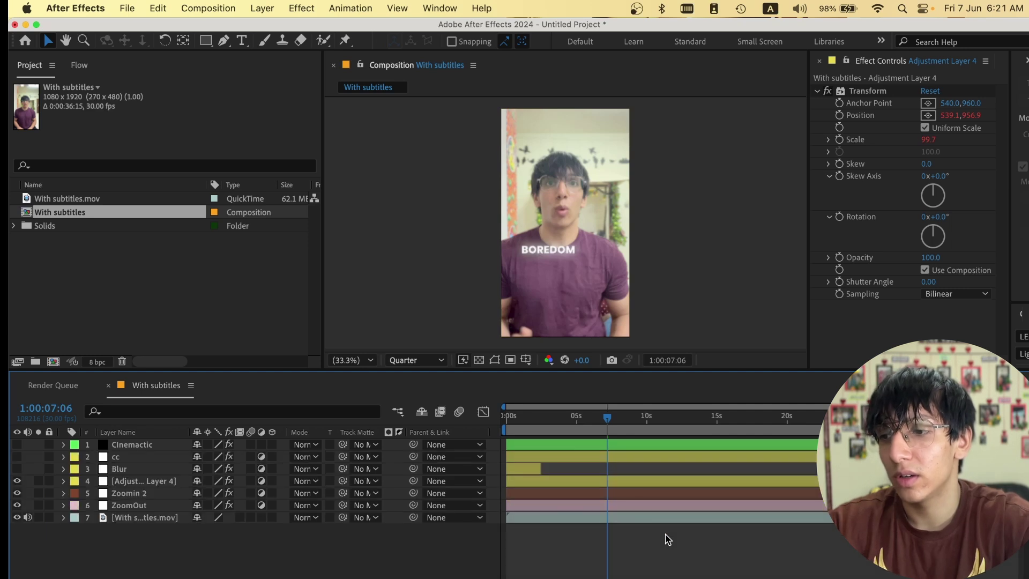
Switch on motion blur for all layers, turn off the composition-wide motion blur and return to the composition start
key("super+a")
left_click(250, 444)
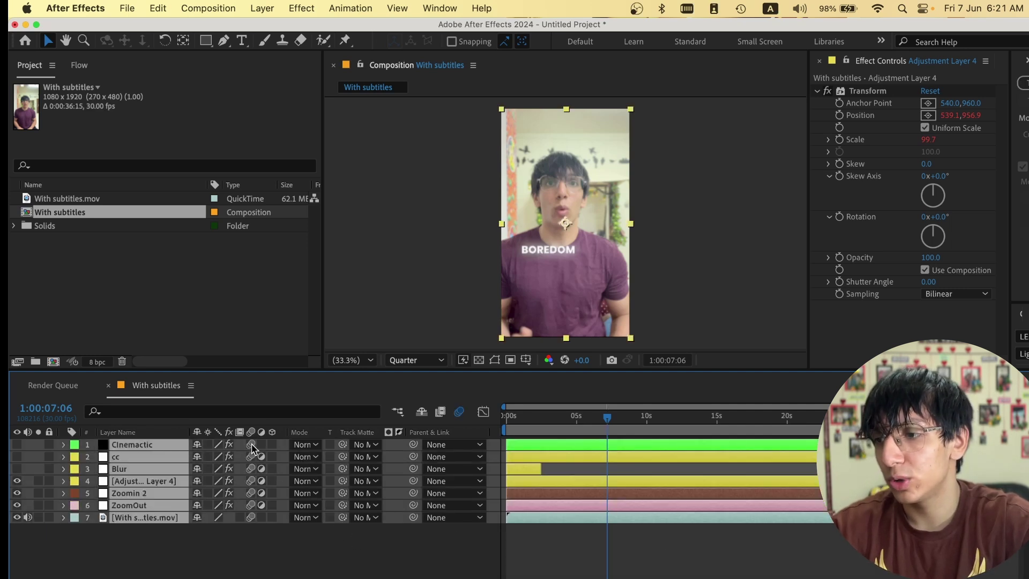
key("F2")
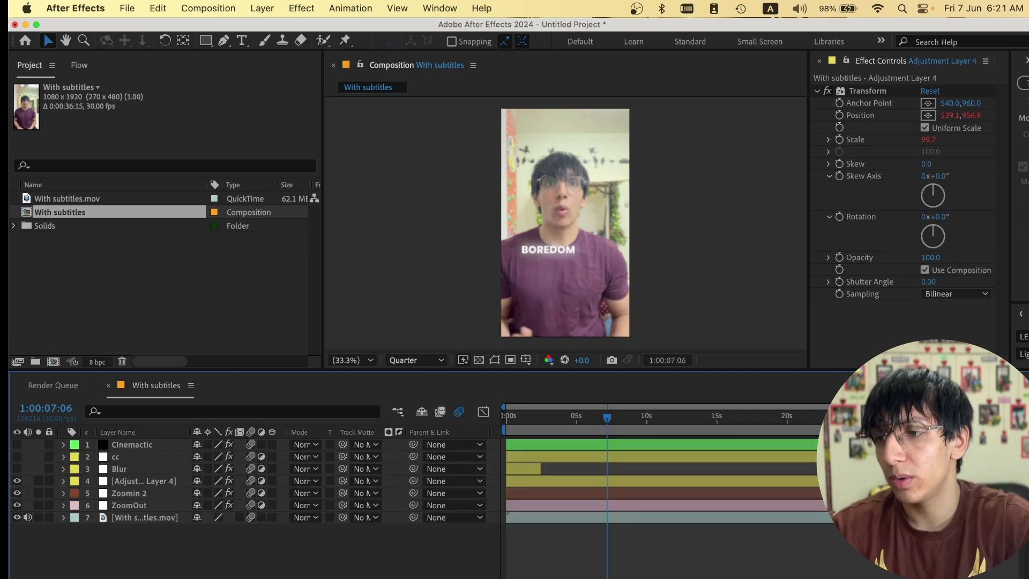
left_click(459, 413)
key("Home")
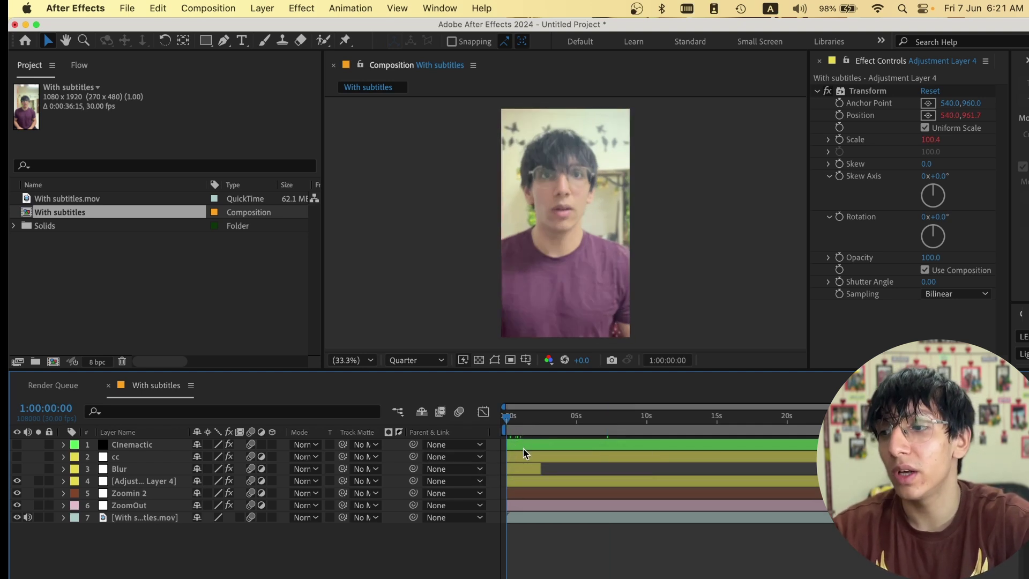
left_click(524, 470)
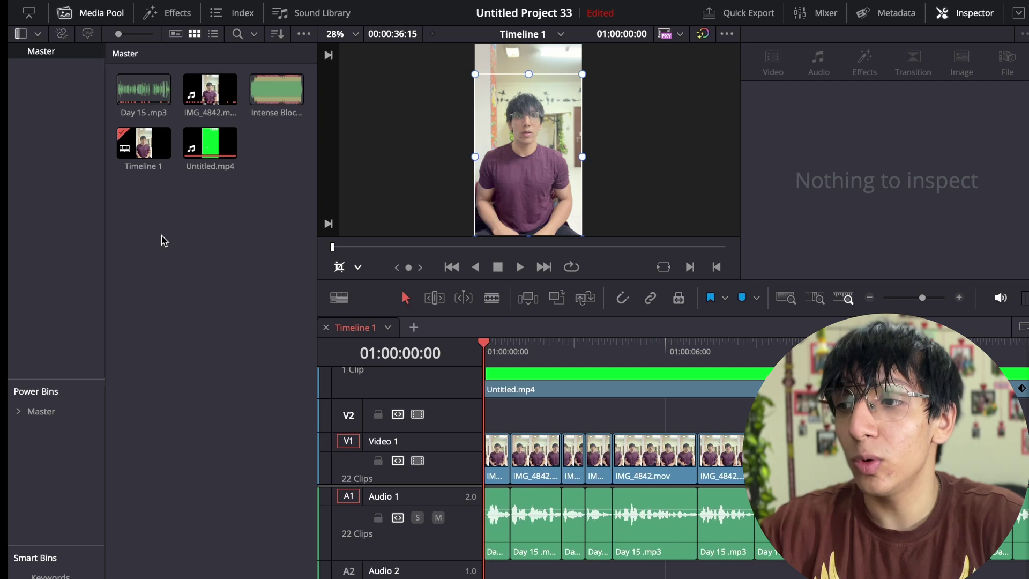
In DaVinci Resolve, create a new bin in the media pool and import all files from the Day 14 folder into it
right_click(164, 241)
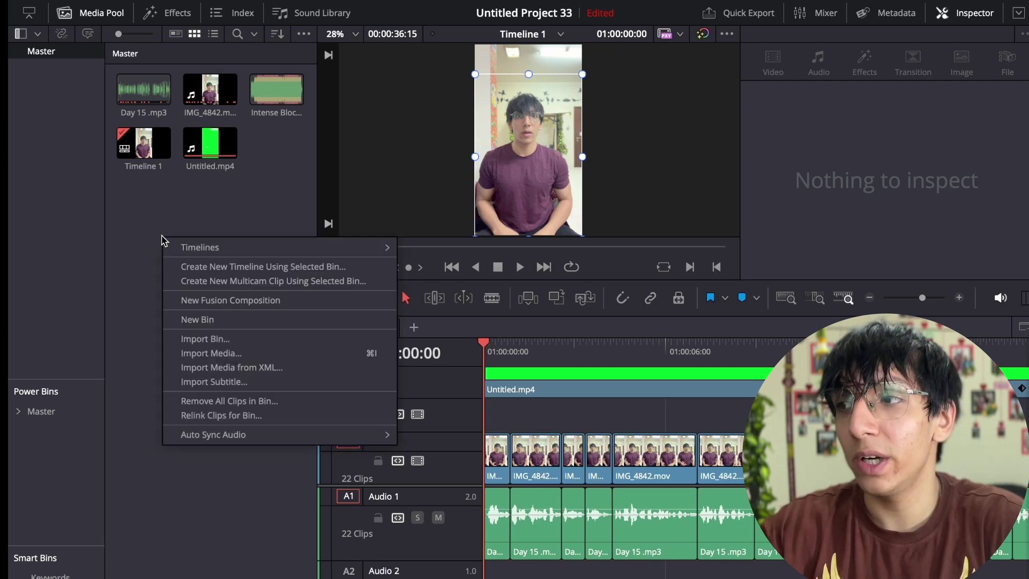
left_click(202, 317)
left_click(43, 66)
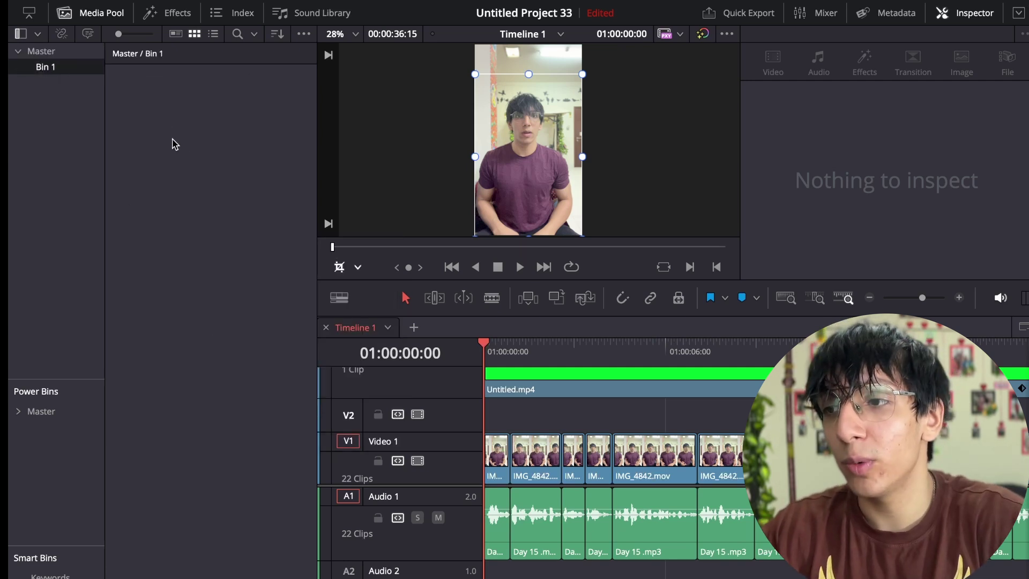
double_click(182, 149)
left_click(432, 160)
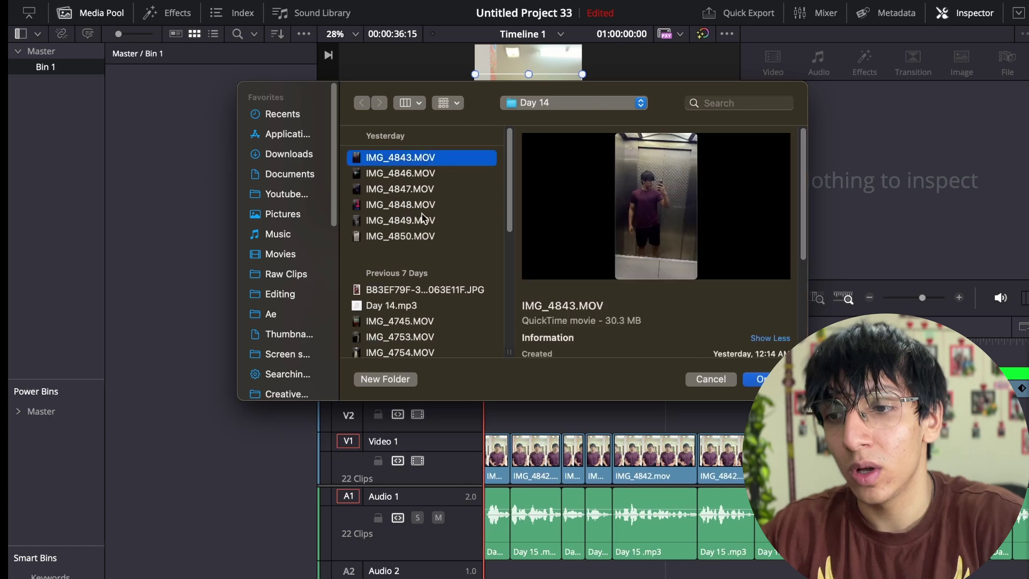
scroll(447, 246, "down", 5)
key("super+a")
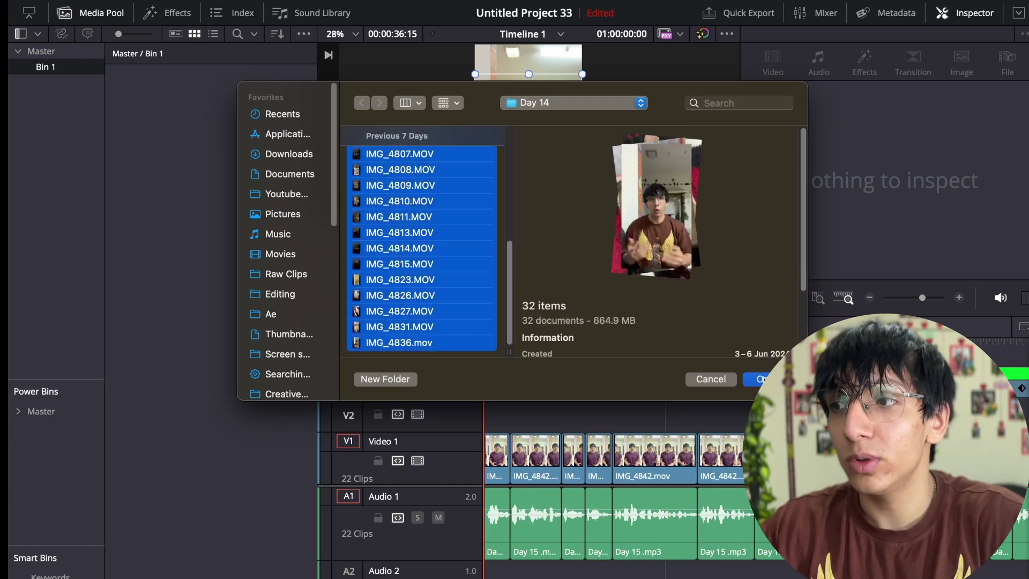
left_click(756, 378)
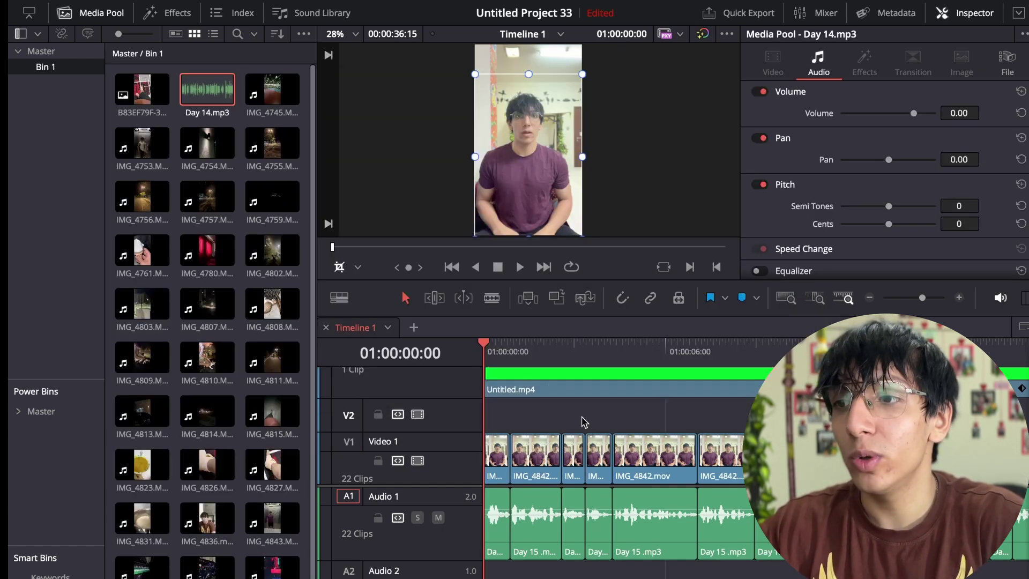
Hide the Inspector, preview the B83EF79F JPG still in the source viewer and place it on track V2 at the timeline start
left_click(973, 13)
left_click_drag(141, 118, 435, 217)
left_click_drag(343, 248, 368, 247)
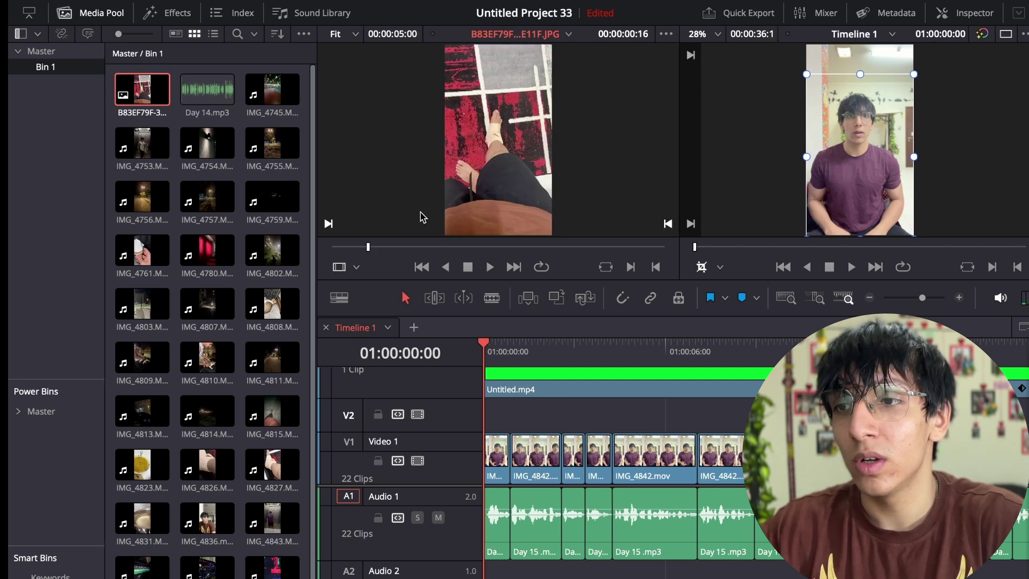
left_click_drag(436, 185, 536, 443)
left_click(959, 13)
left_click(959, 13)
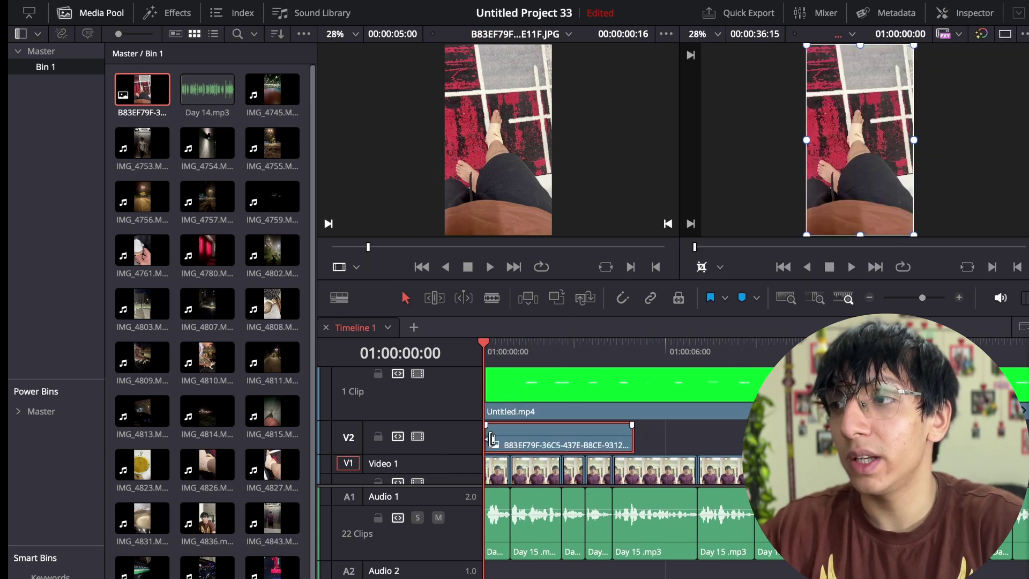
Create another bin named Used and move it out of Bin 1 to the Master level
right_click(63, 105)
left_click(81, 107)
double_click(65, 86)
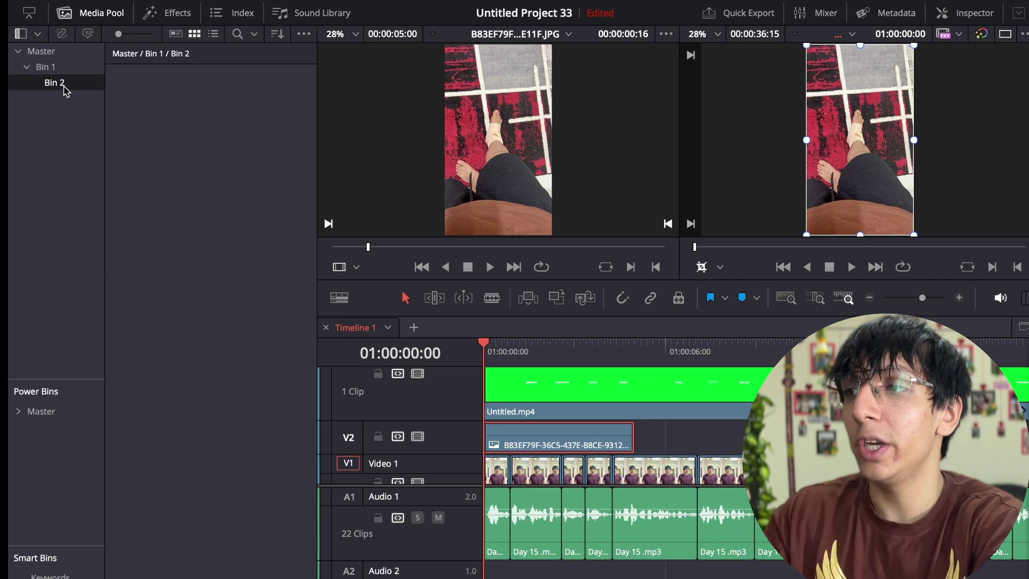
type("Used")
key("Return")
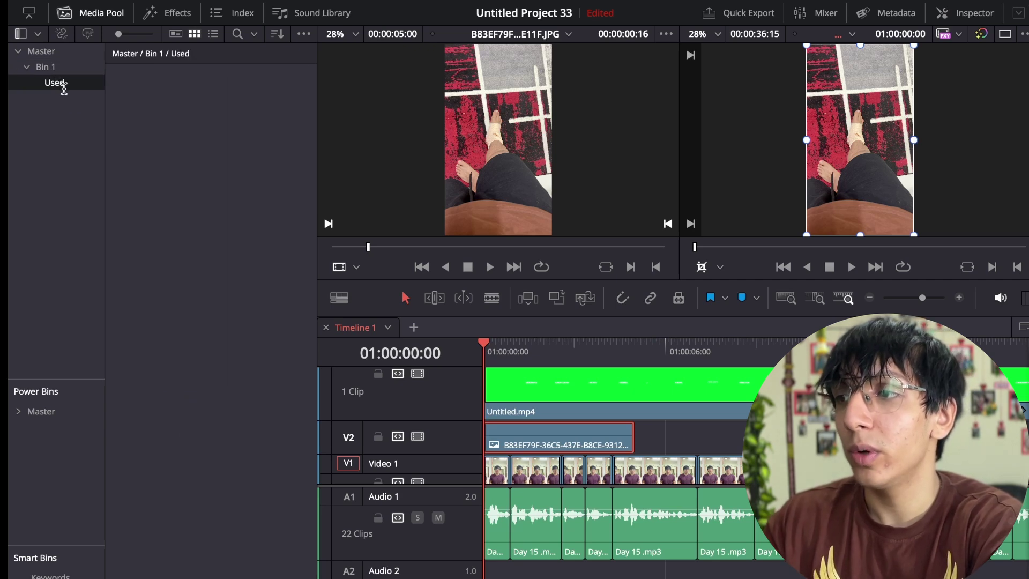
left_click(52, 148)
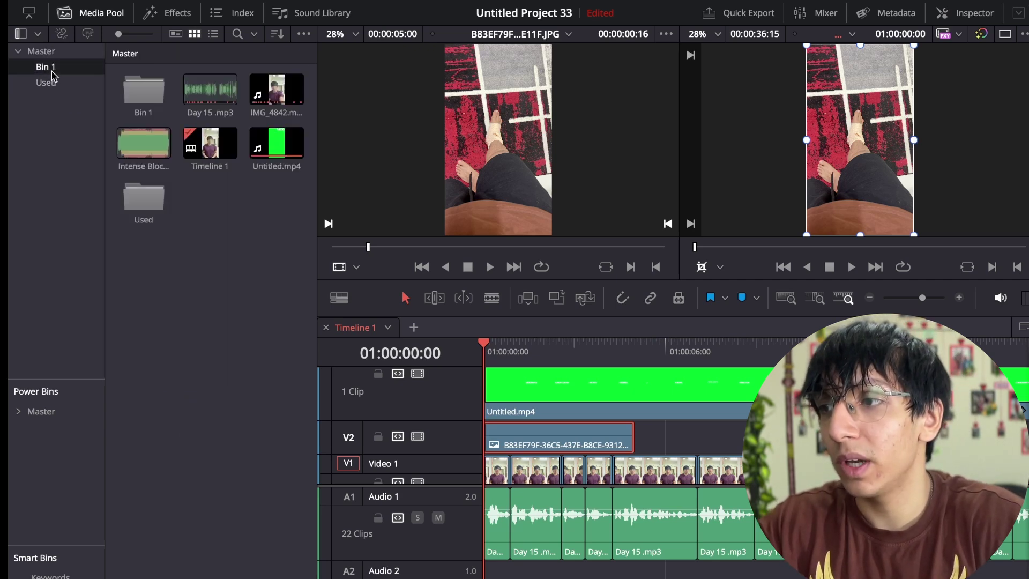
Move the B83EF79F JPG still from Bin 1 into the Used bin, check it there and reopen Bin 1
left_click(52, 72)
left_click_drag(142, 88, 46, 82)
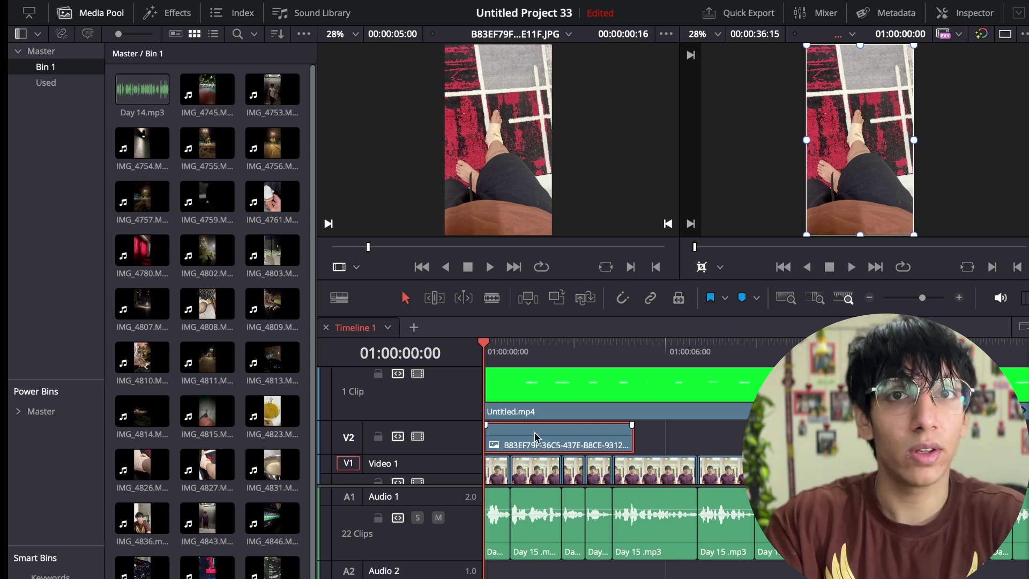
left_click(45, 82)
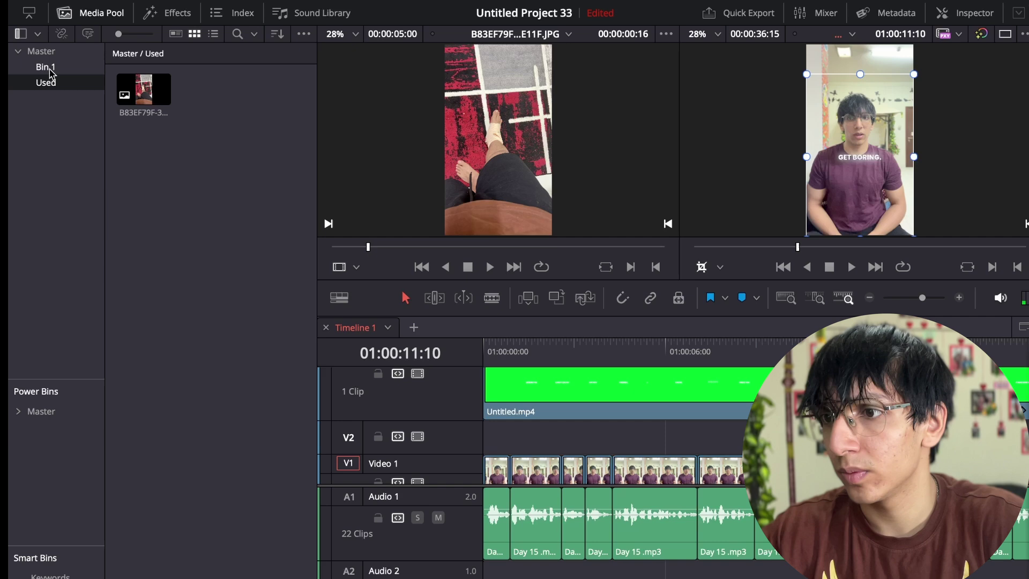
left_click(46, 66)
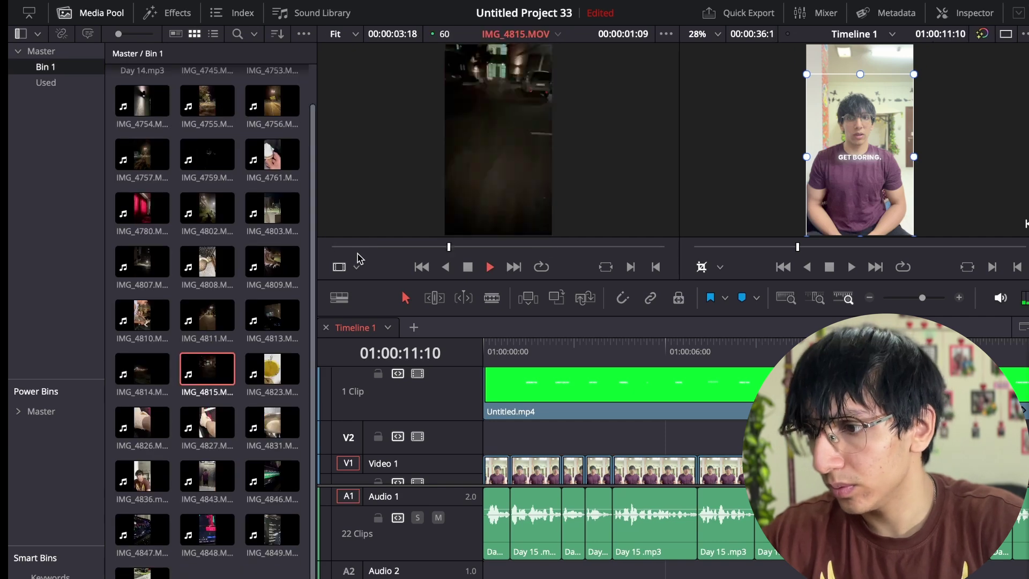